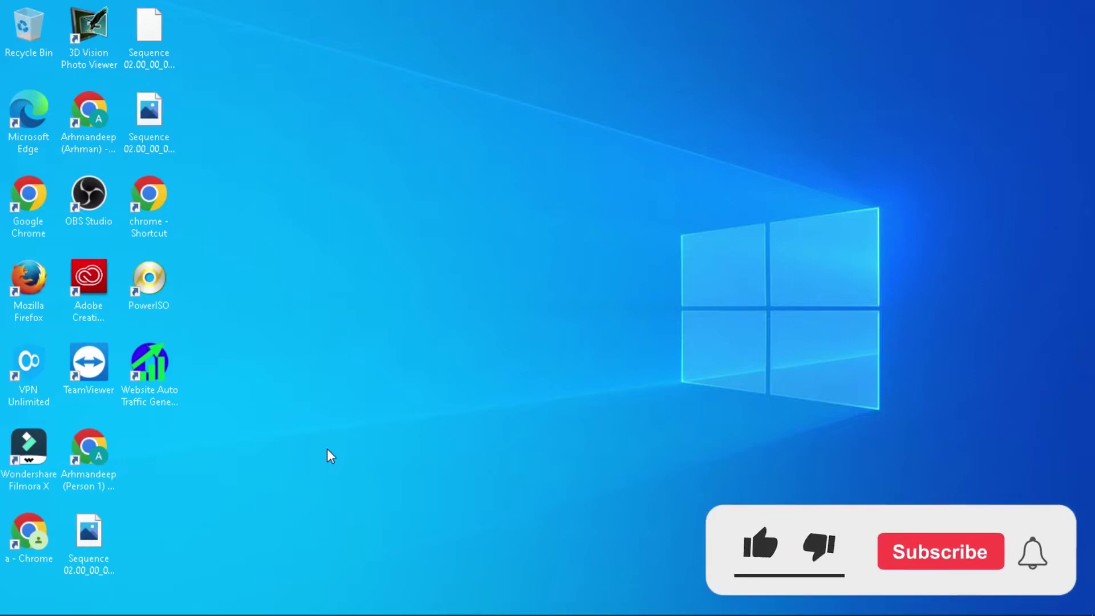
Find Command Prompt with a cmd search and run it as administrator
mouse_move(11, 612)
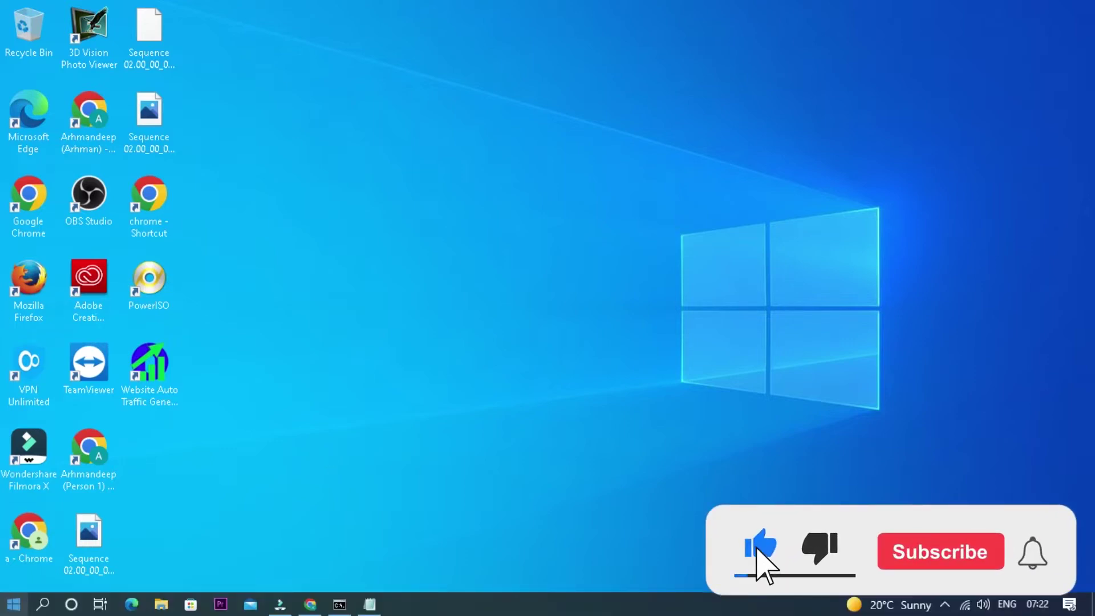
click(38, 610)
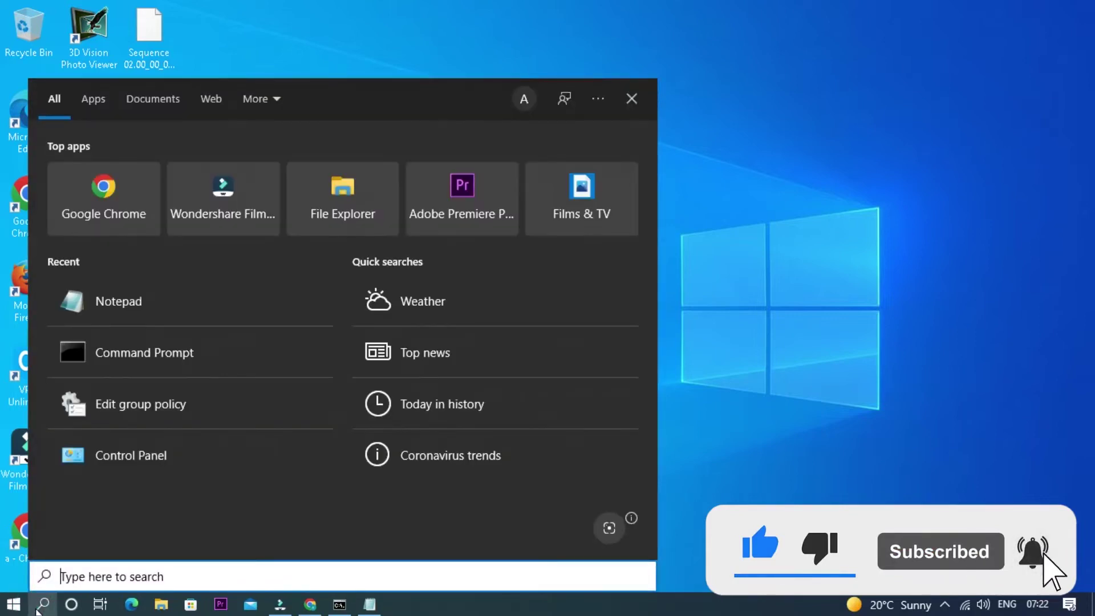
text(cmd)
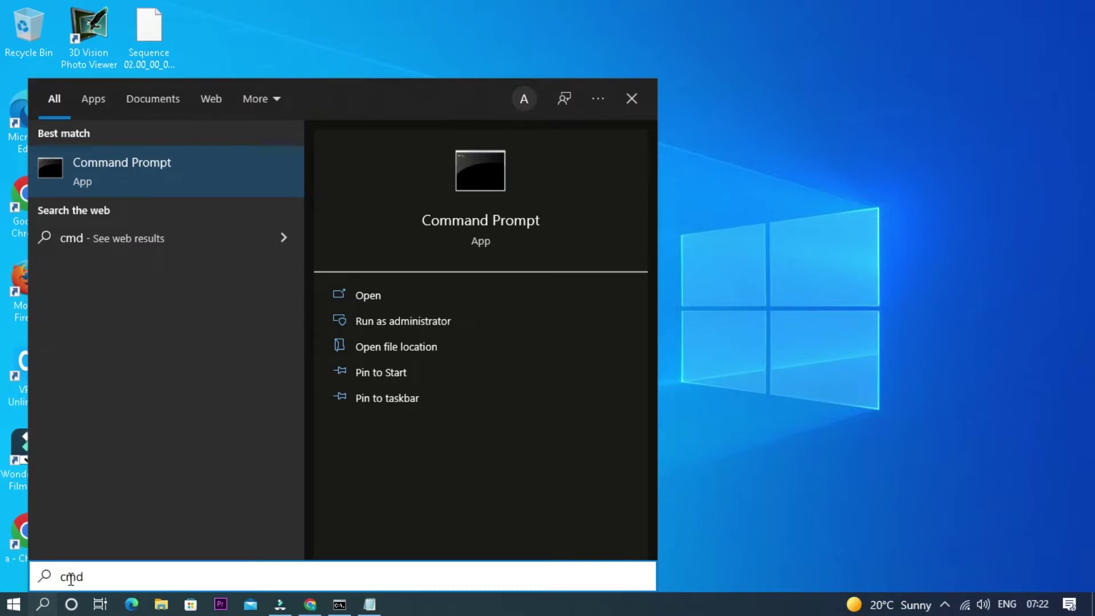
click(393, 325)
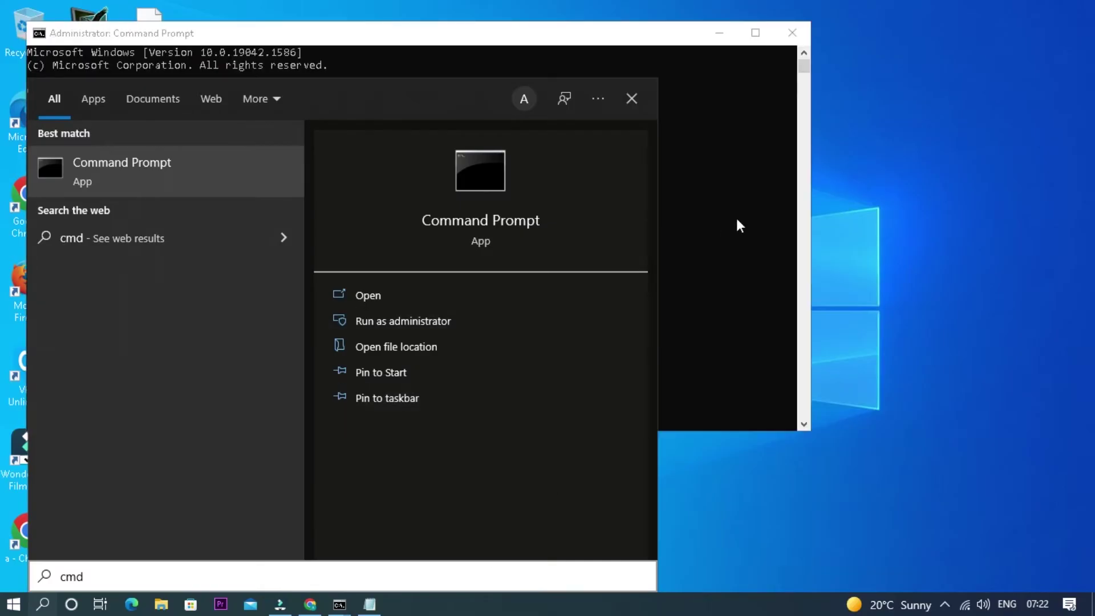
click(737, 218)
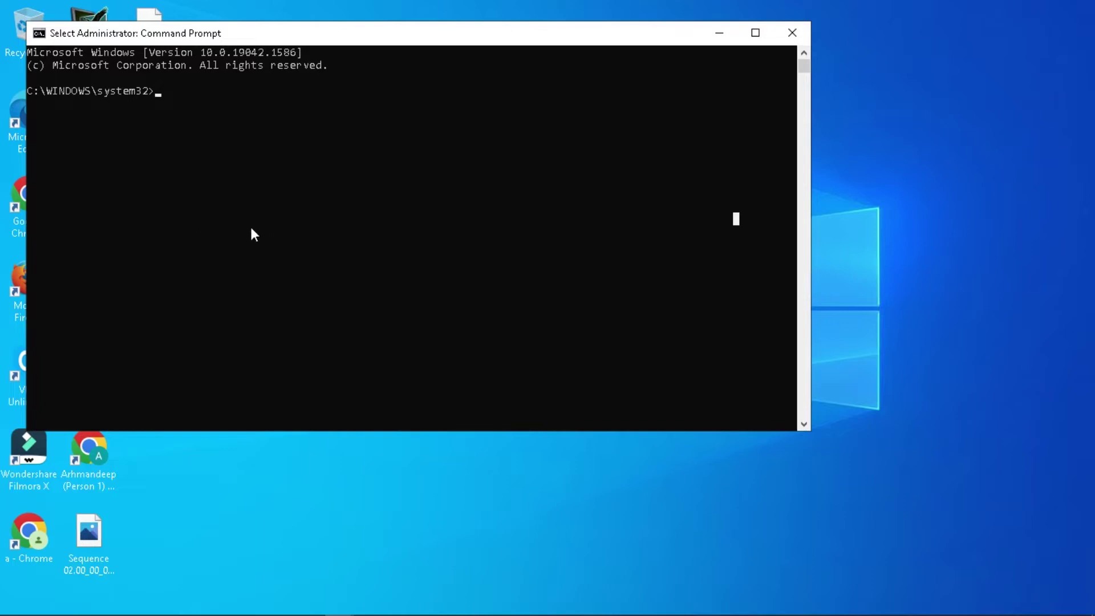
List the computer's user accounts with the net user command
text(net)
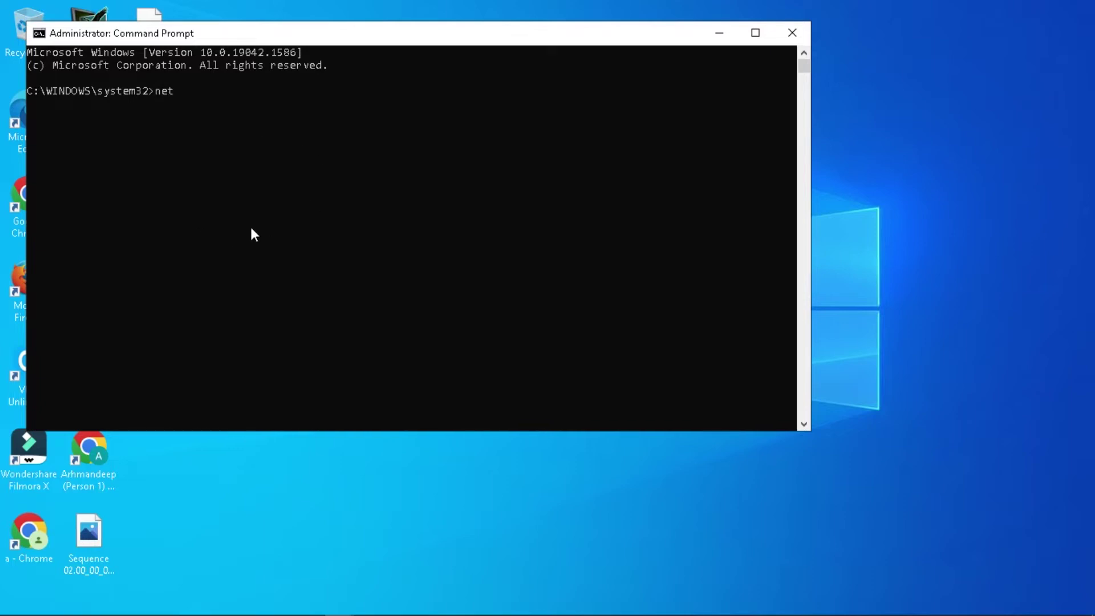
text( user)
key(Return)
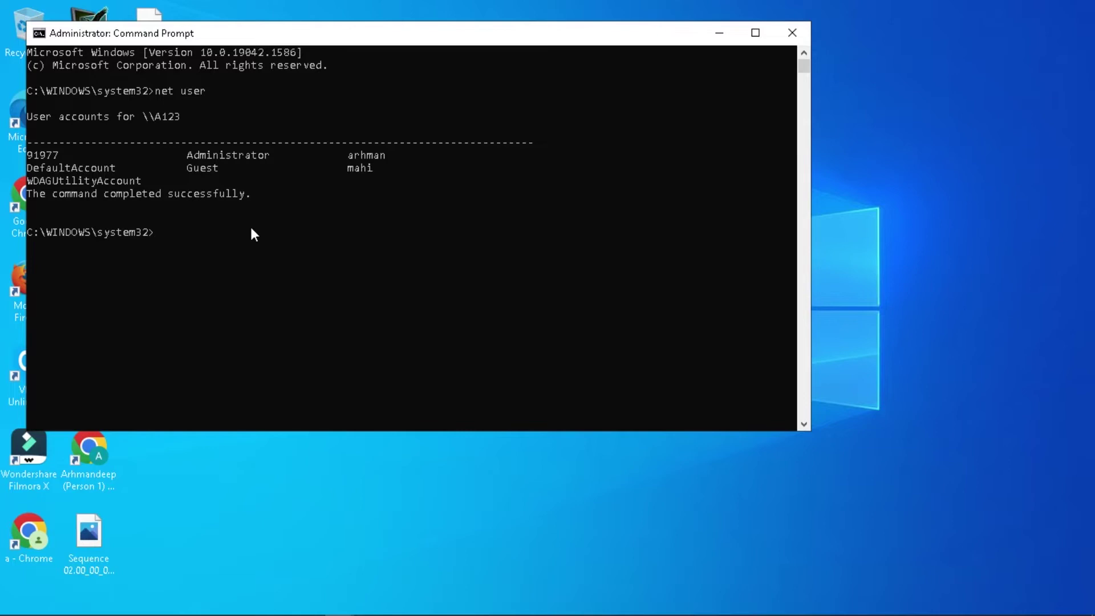
Show the details of the account listed beside Administrator using net user plus its account name, and highlight the Password required line
drag(342, 155, 360, 161)
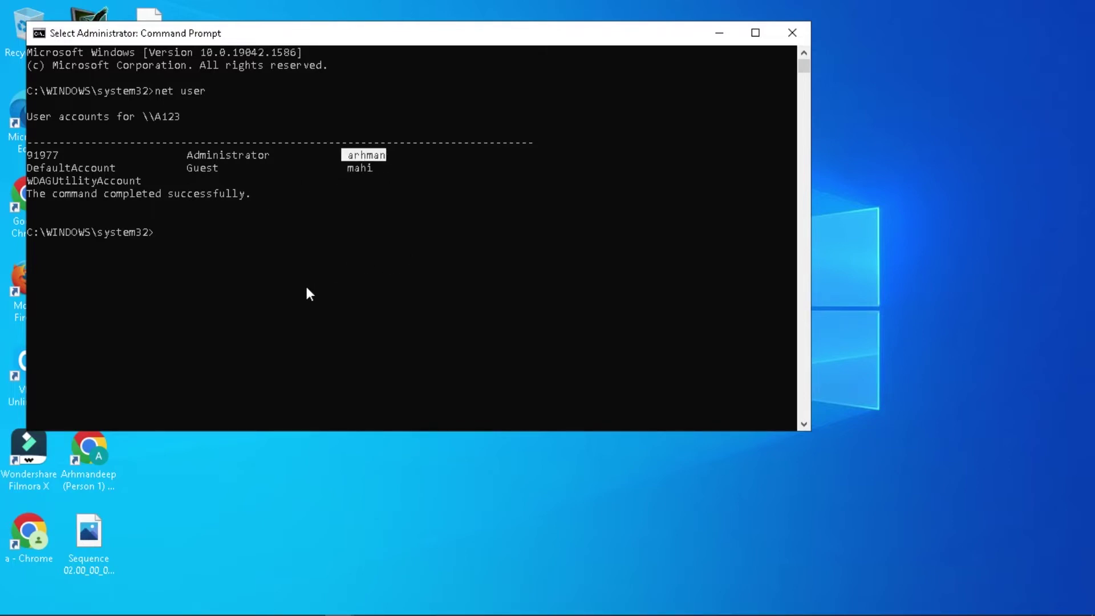
key(Up)
text(arh)
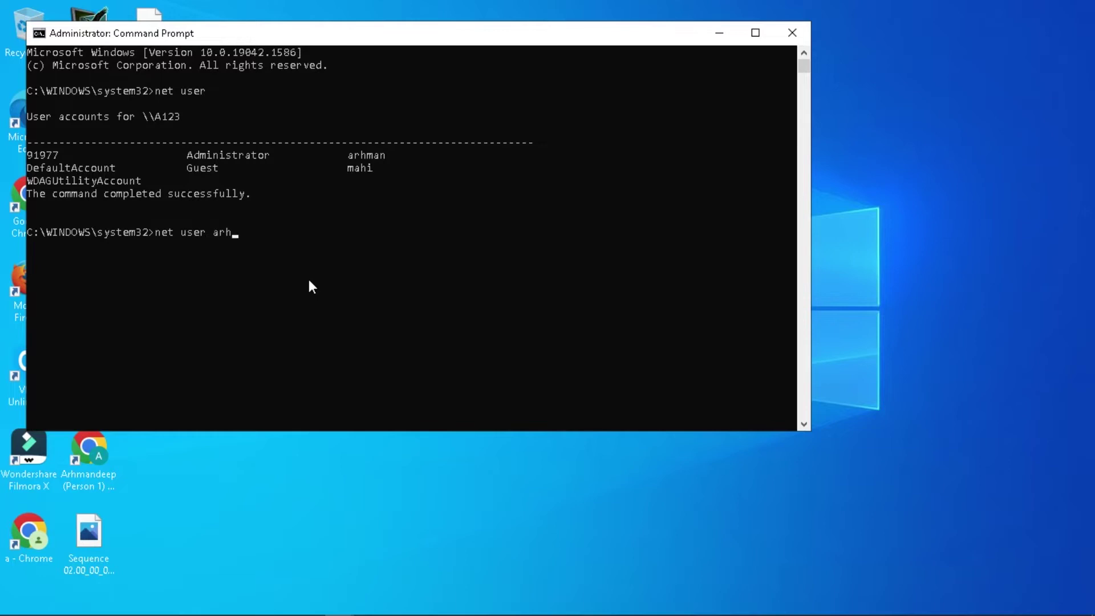
text(man.)
key(BackSpace)
key(Return)
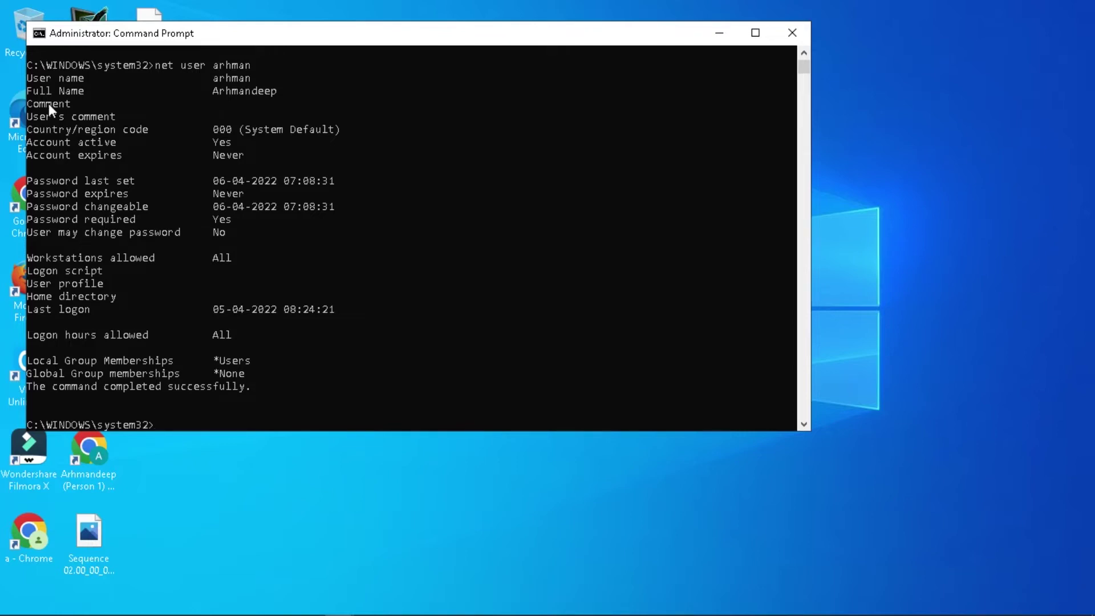
click(31, 221)
drag(88, 219, 232, 216)
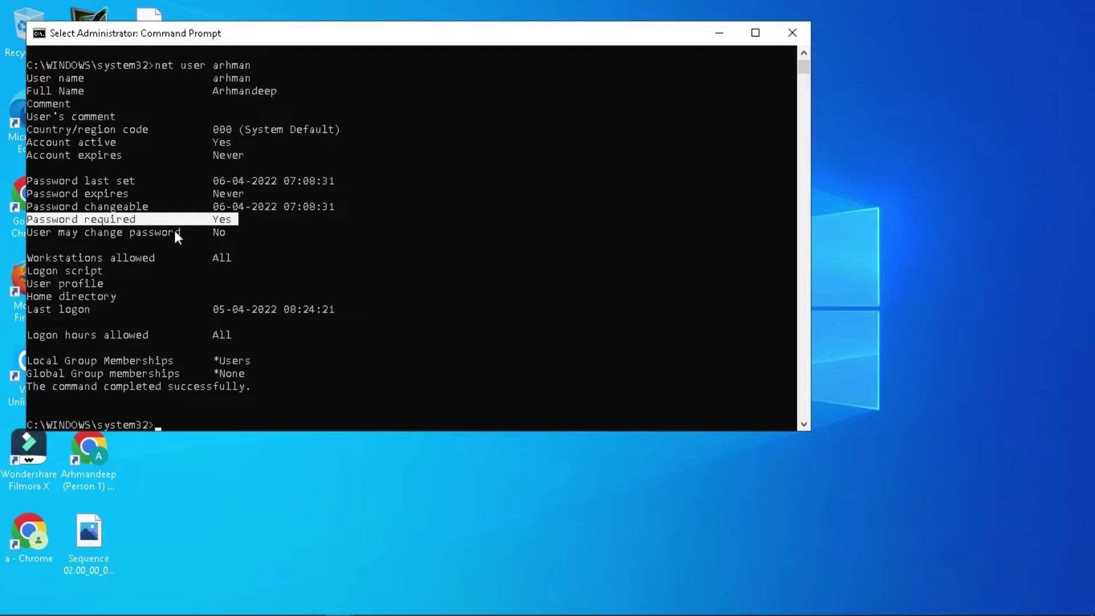
click(401, 349)
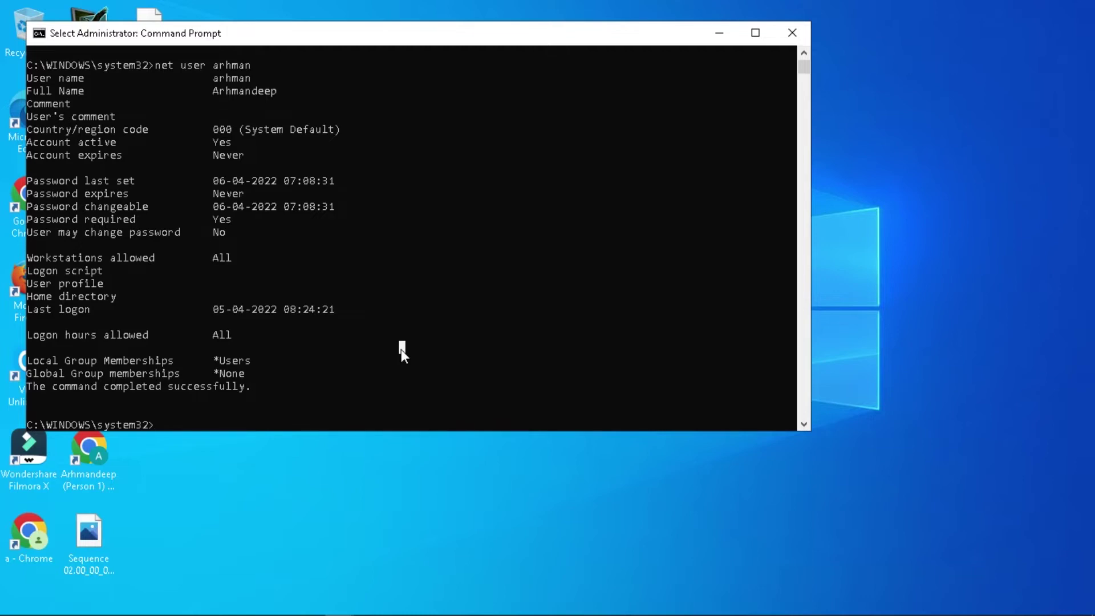
Set a new password for the same account with net user, the account name and the password, and minimize Command Prompt
key(Escape)
key(Up)
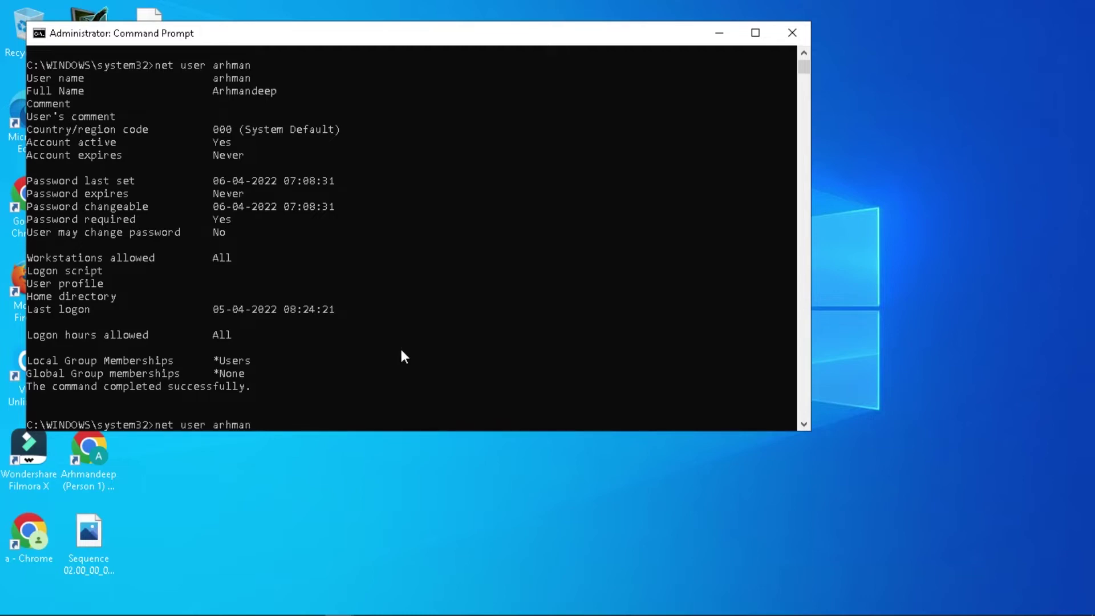
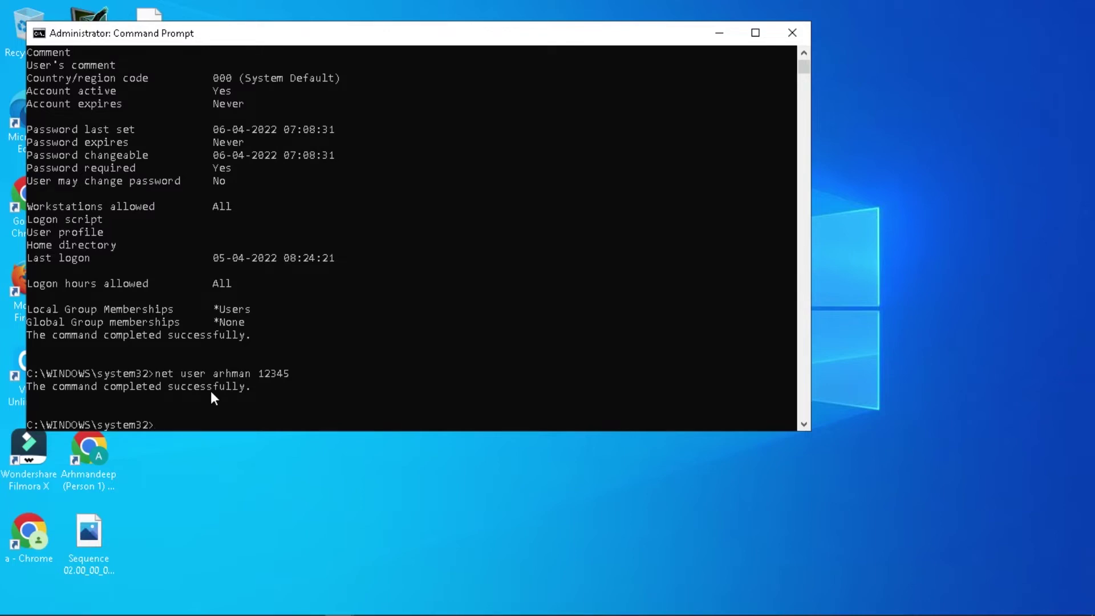
click(717, 40)
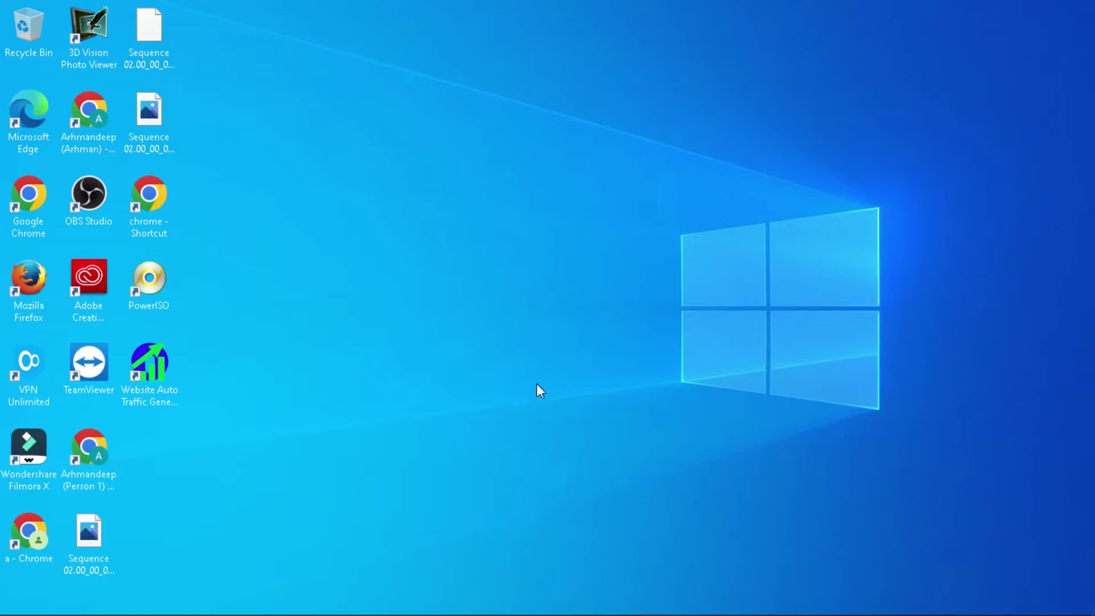
Open Task Manager through a taskmgr search to view the running processes, and close it
mouse_move(17, 613)
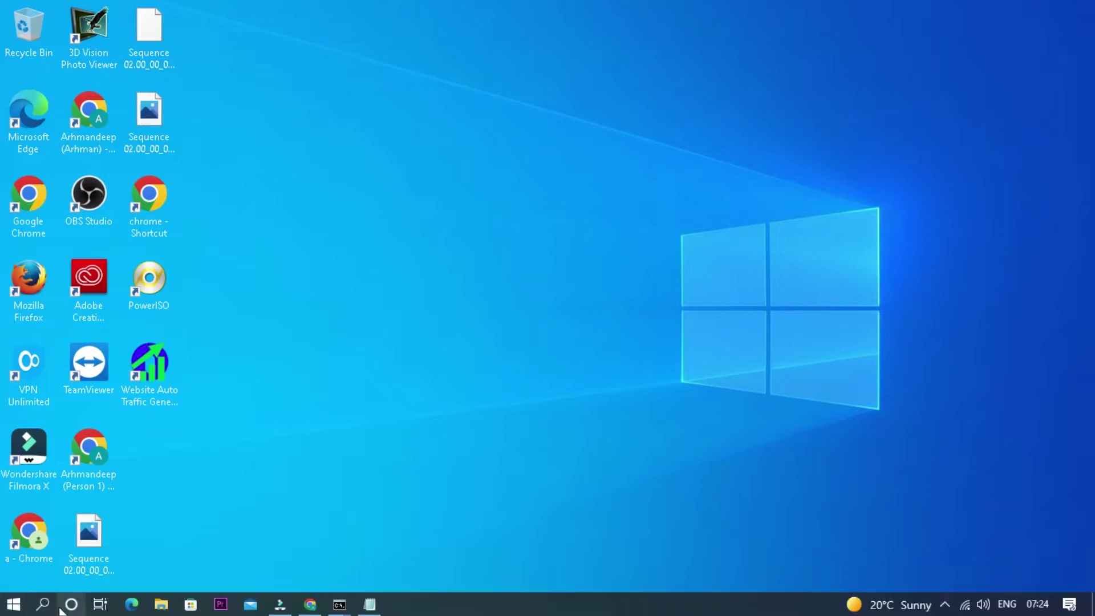
click(41, 608)
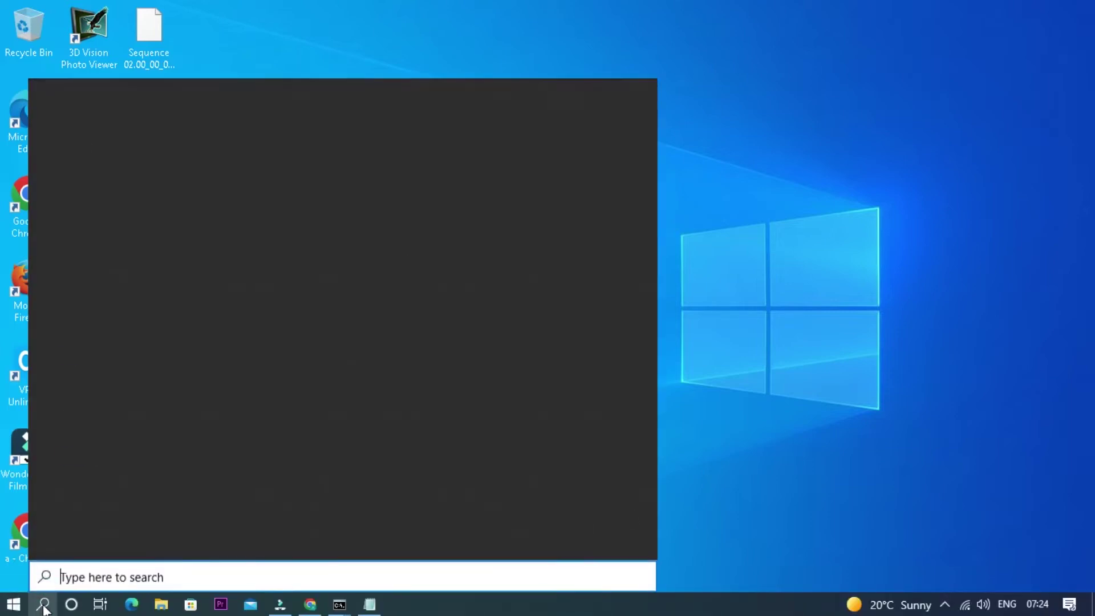
text(task)
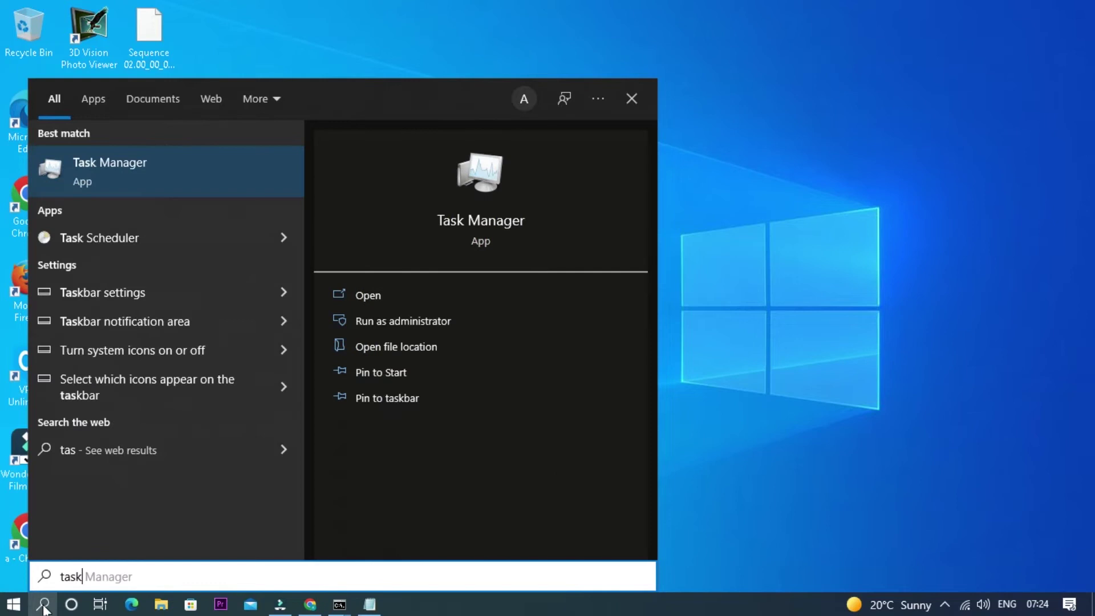
text(mgr)
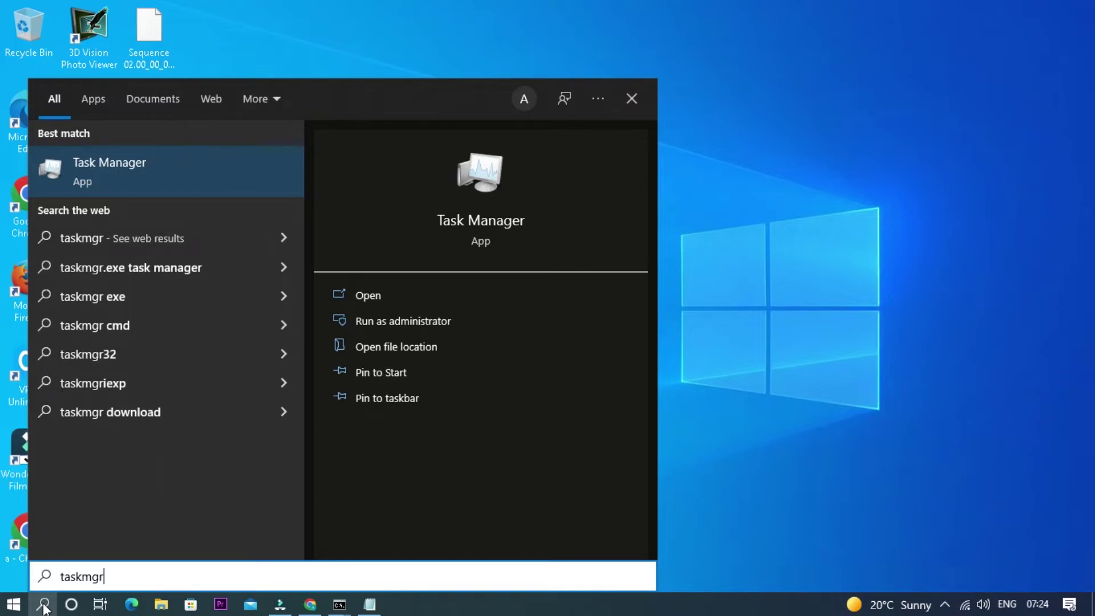
click(393, 288)
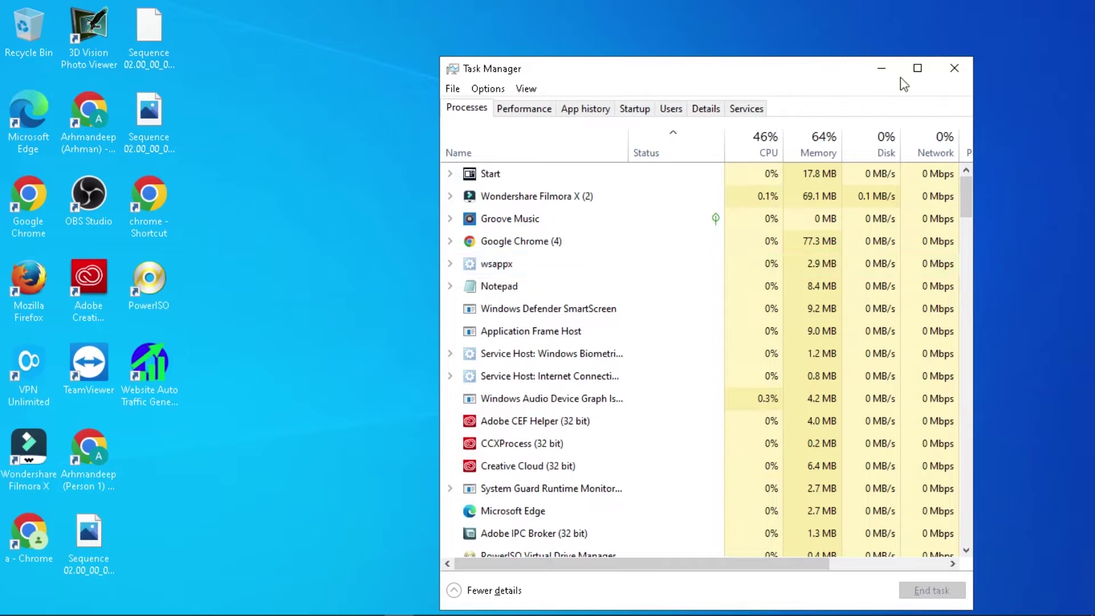
click(954, 68)
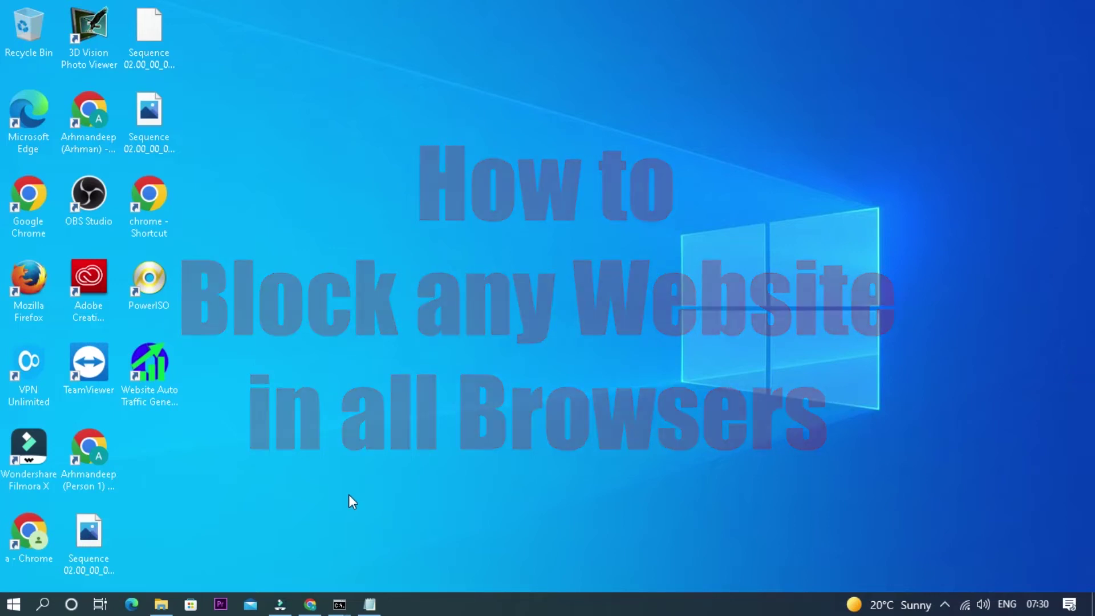
Open the folder %windir%\system32\drivers\etc through the Run dialog and select the hosts file
key(super+r)
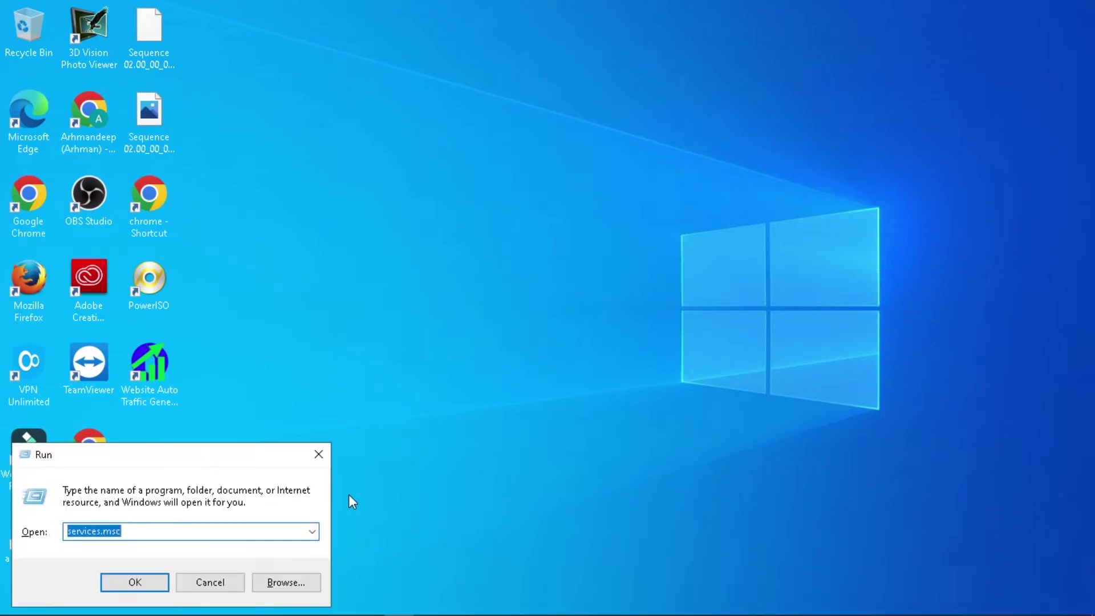
click(91, 532)
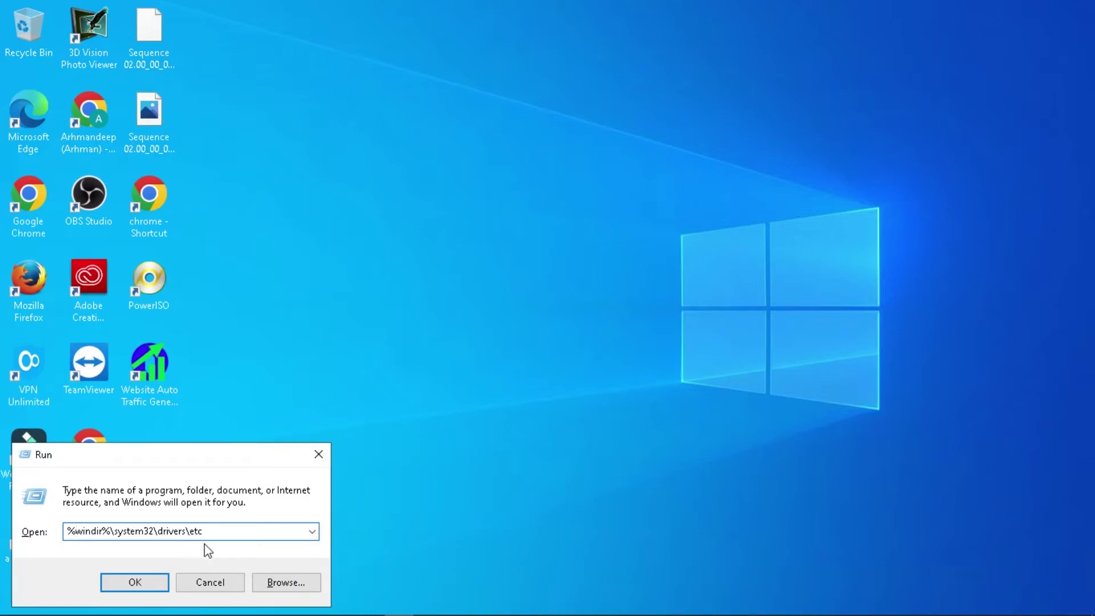
click(137, 585)
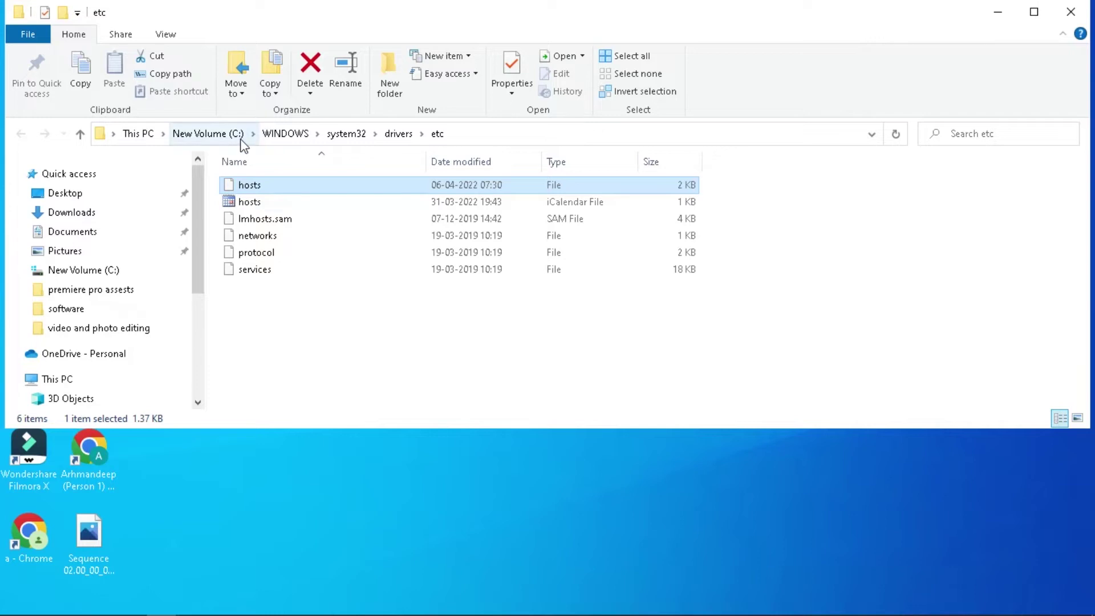
click(248, 184)
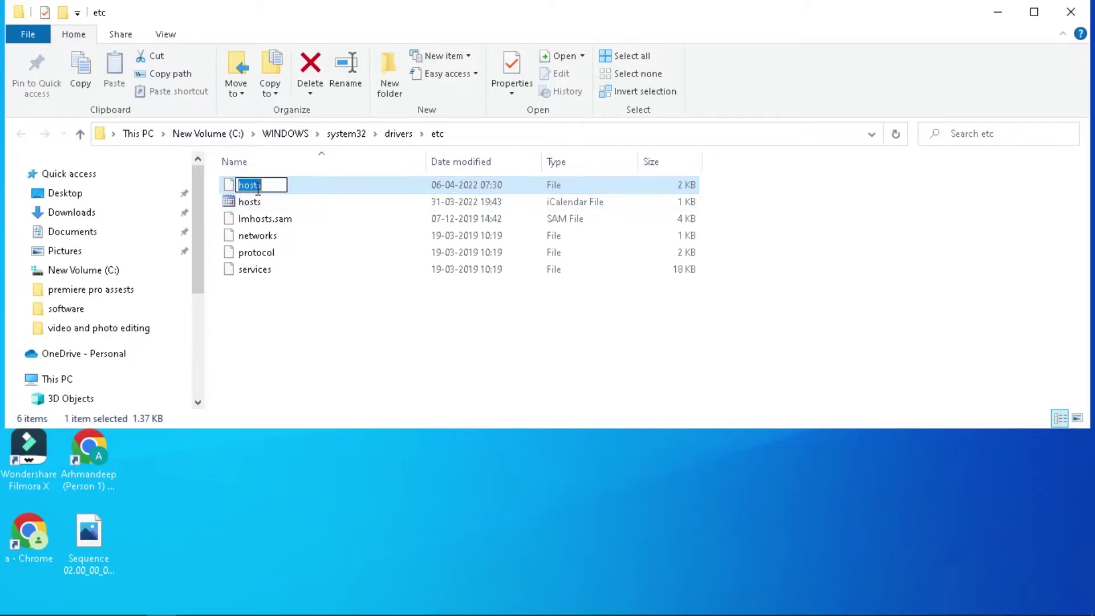
click(307, 190)
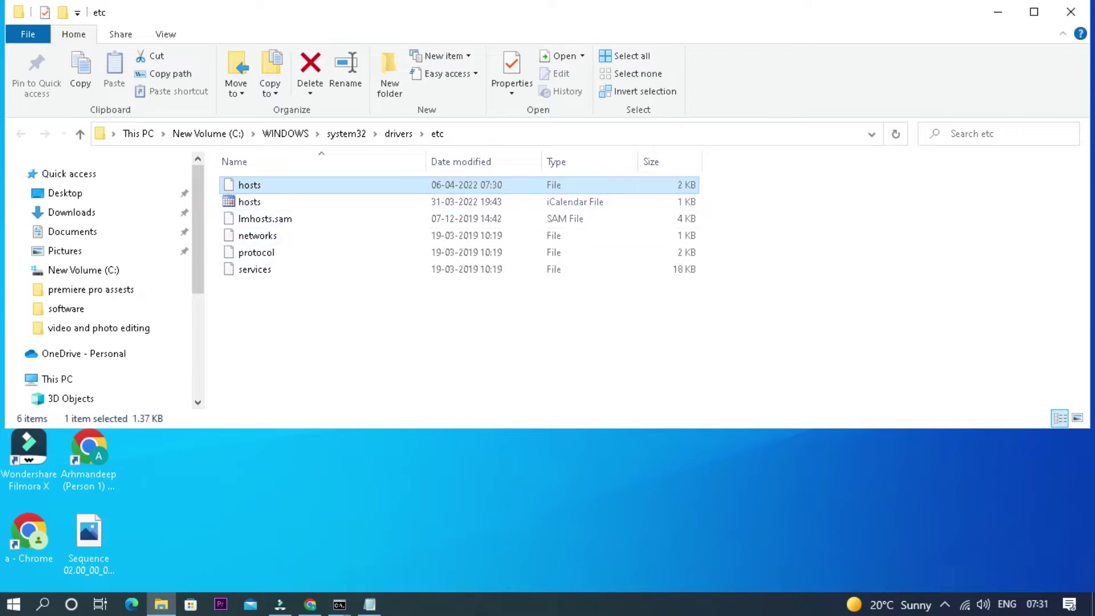
Switch to the hosts file already open in Notepad, close it while saving its changes, and close the etc folder window
click(369, 604)
click(255, 484)
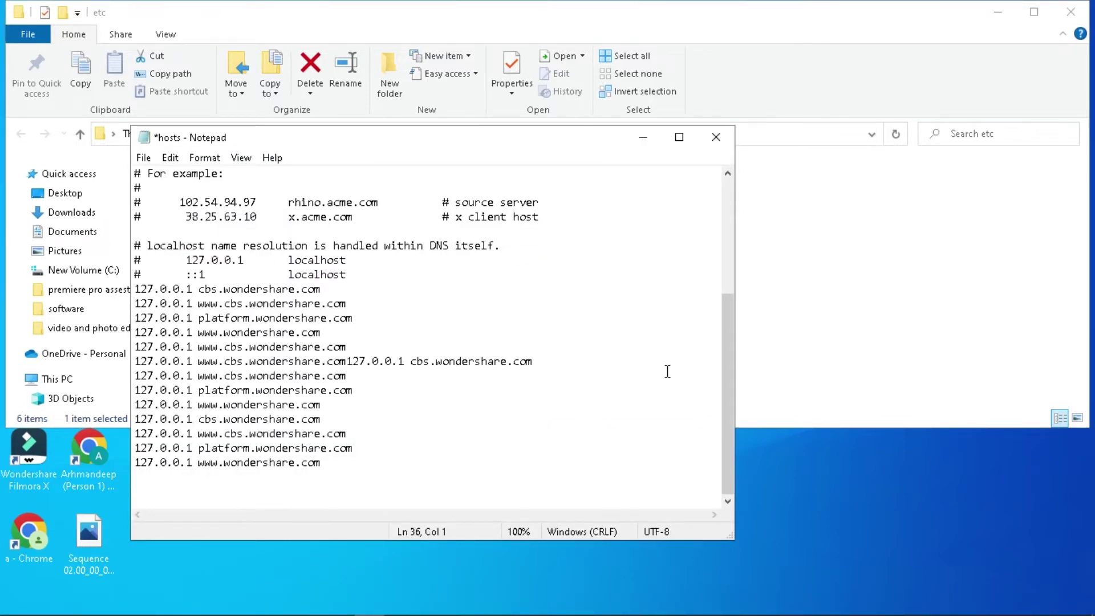
key(Up)
click(716, 137)
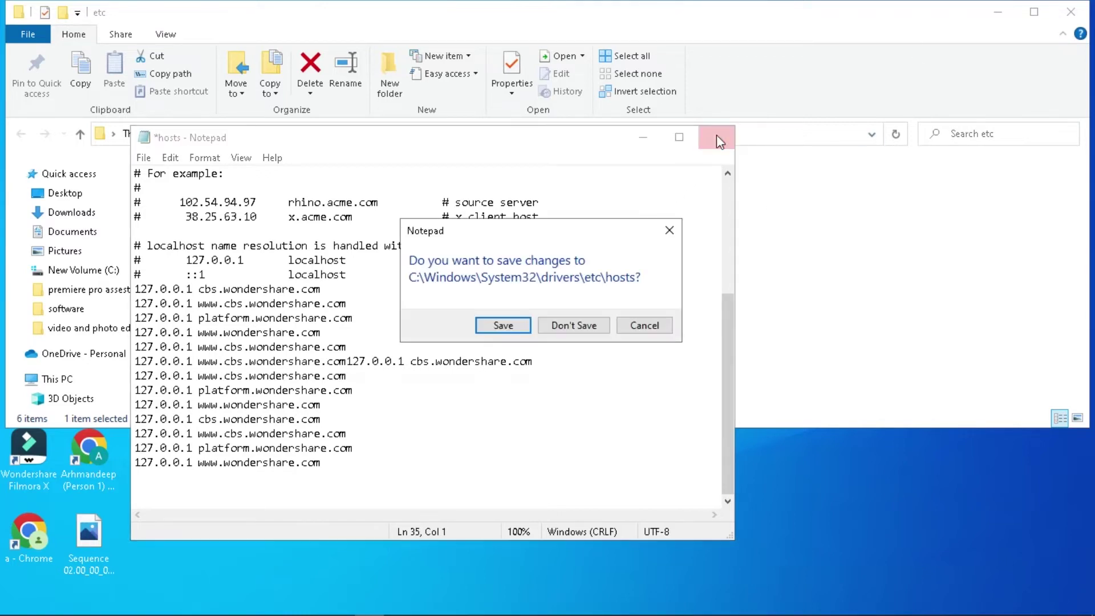
click(505, 327)
click(1071, 11)
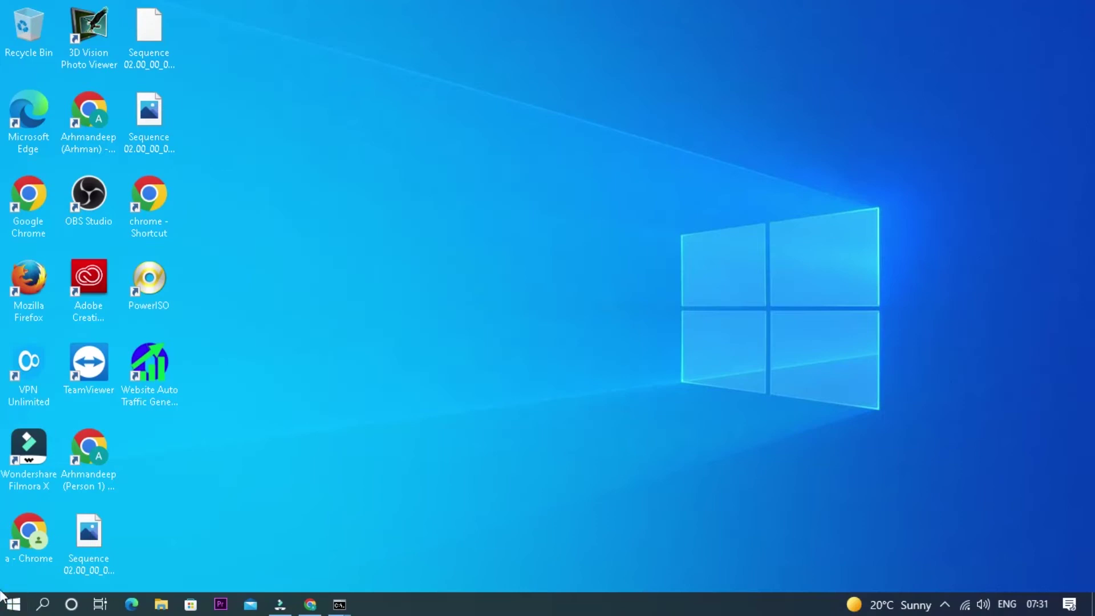
Search for Notepad and run it as administrator
click(14, 604)
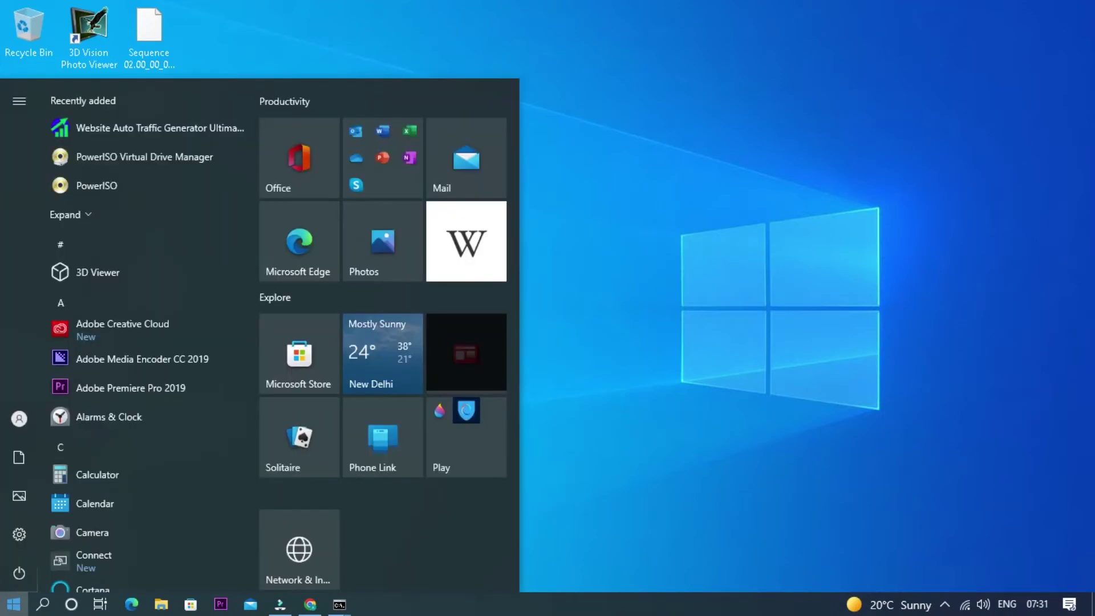
click(44, 609)
text(note)
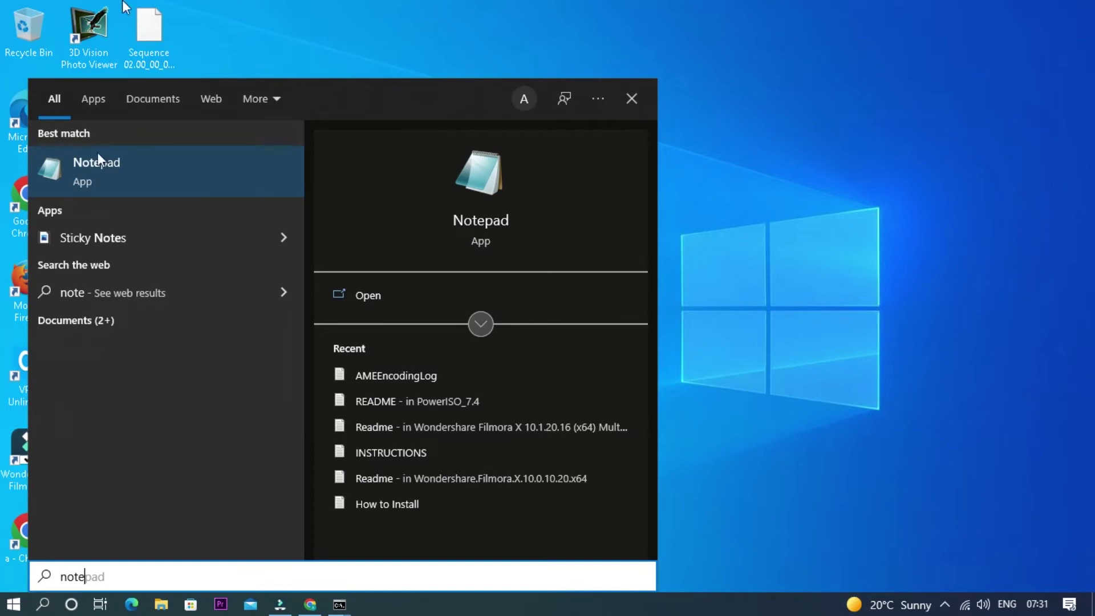
click(481, 324)
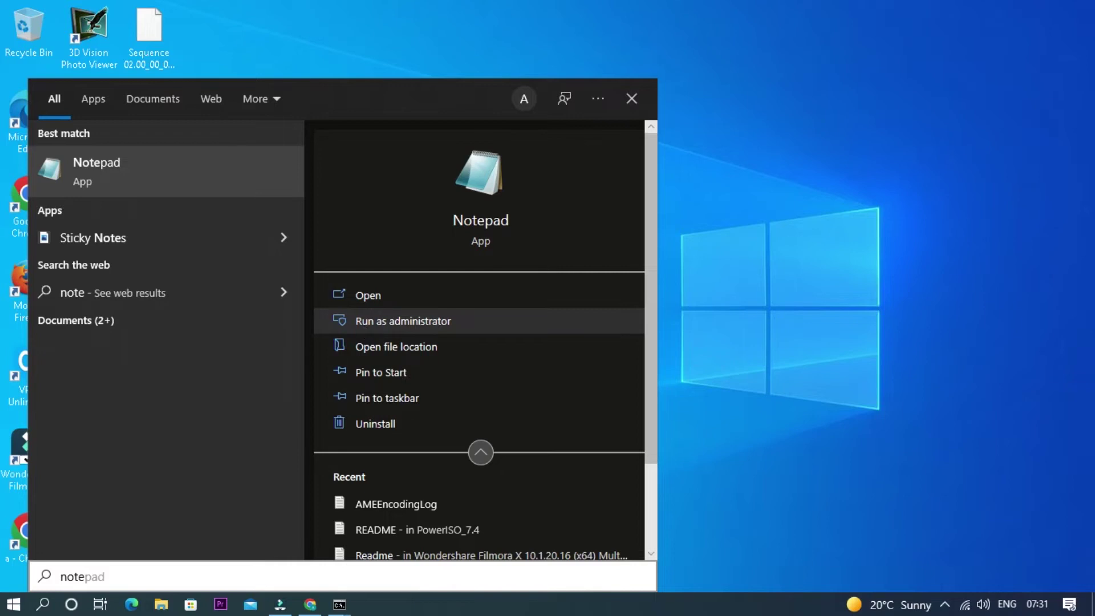
click(404, 321)
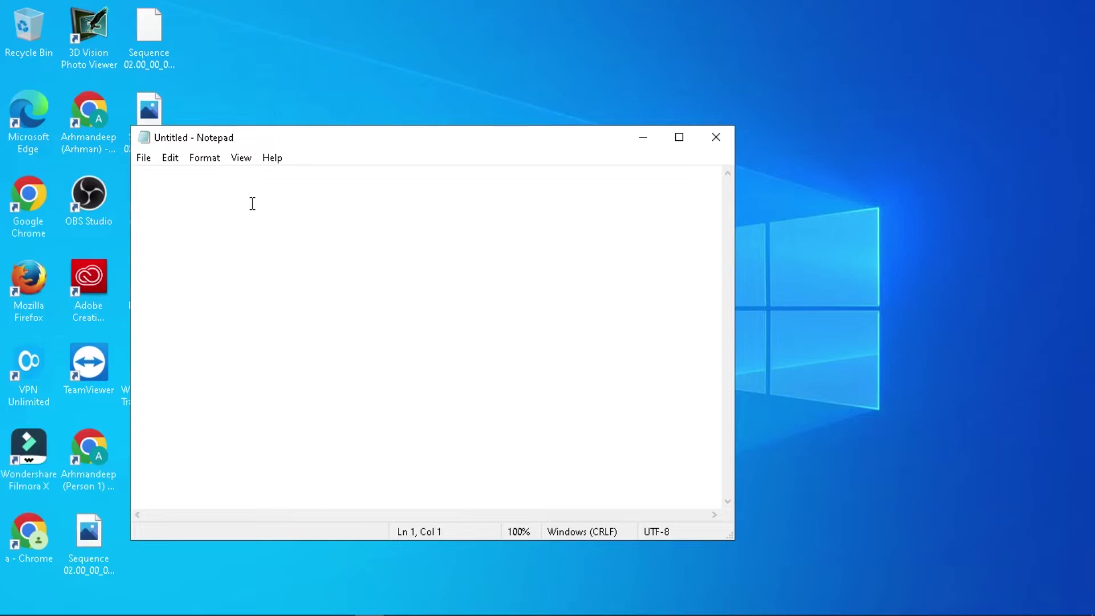
Open the hosts file from the etc folder with all file types shown, and maximize the Notepad window
click(143, 158)
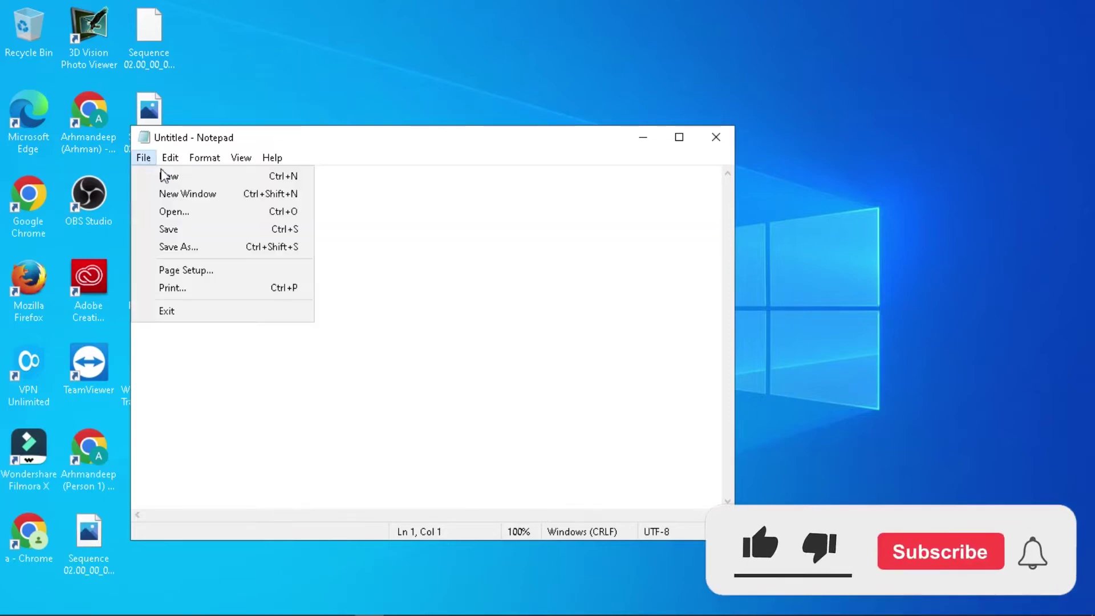
click(179, 216)
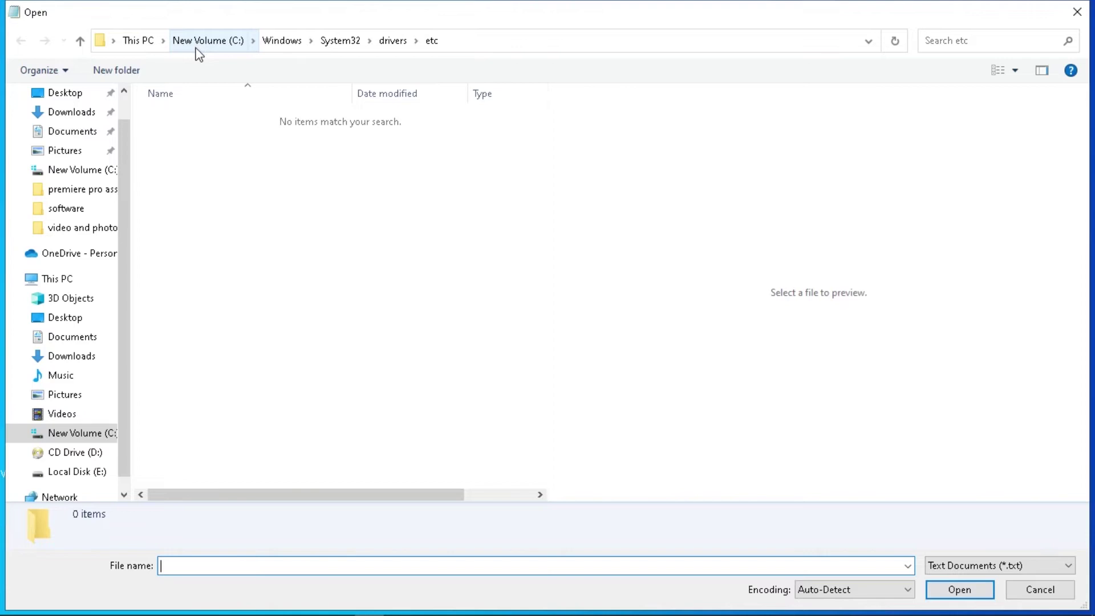
click(959, 566)
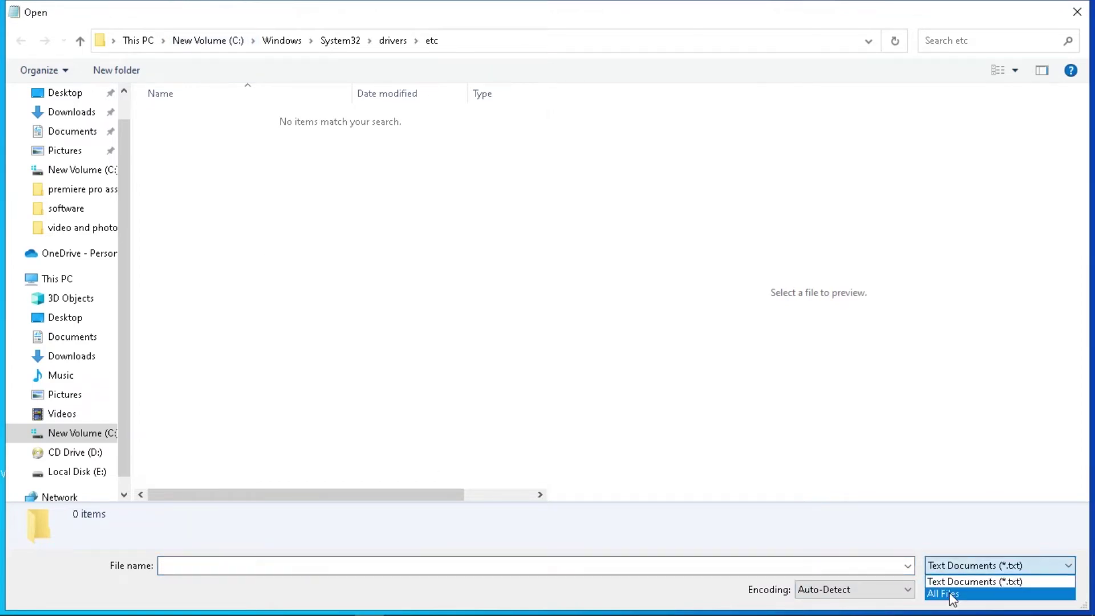
click(951, 594)
double_click(160, 114)
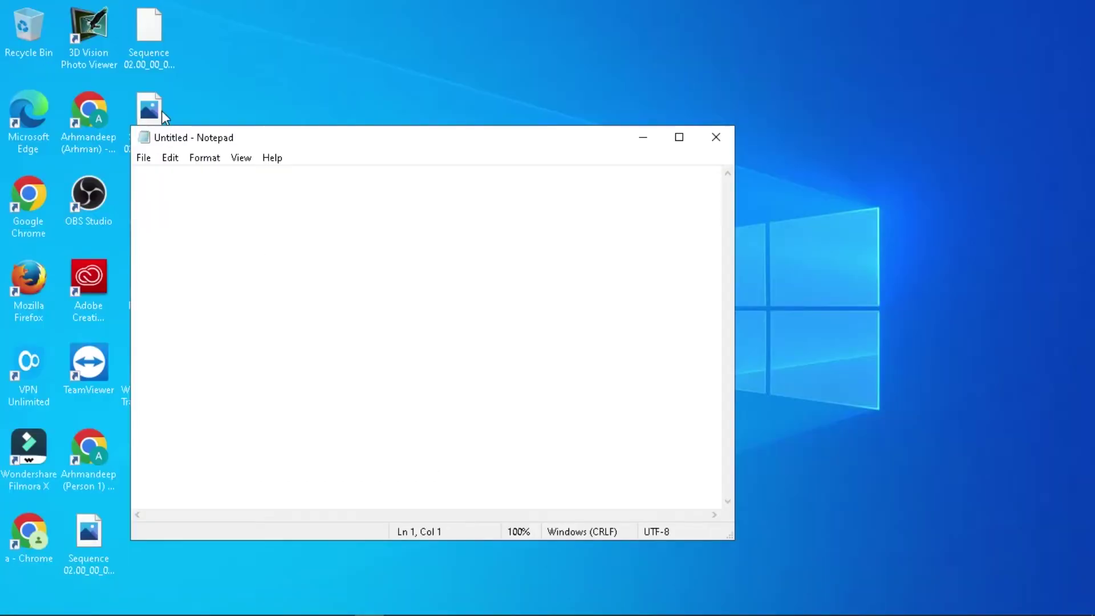
click(678, 138)
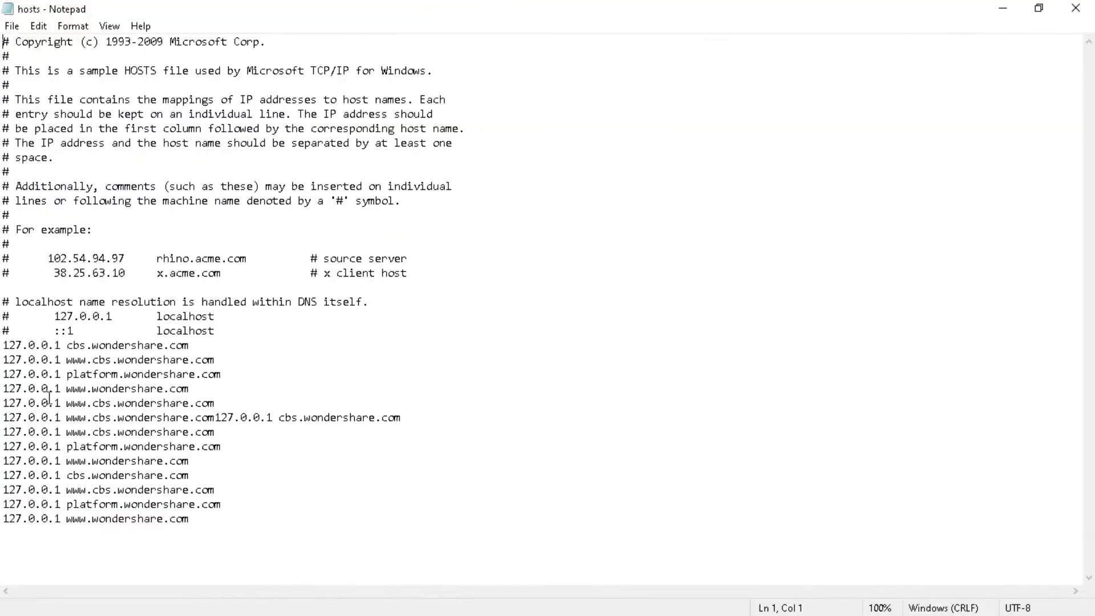
key(ctrl+End)
text(127.0.)
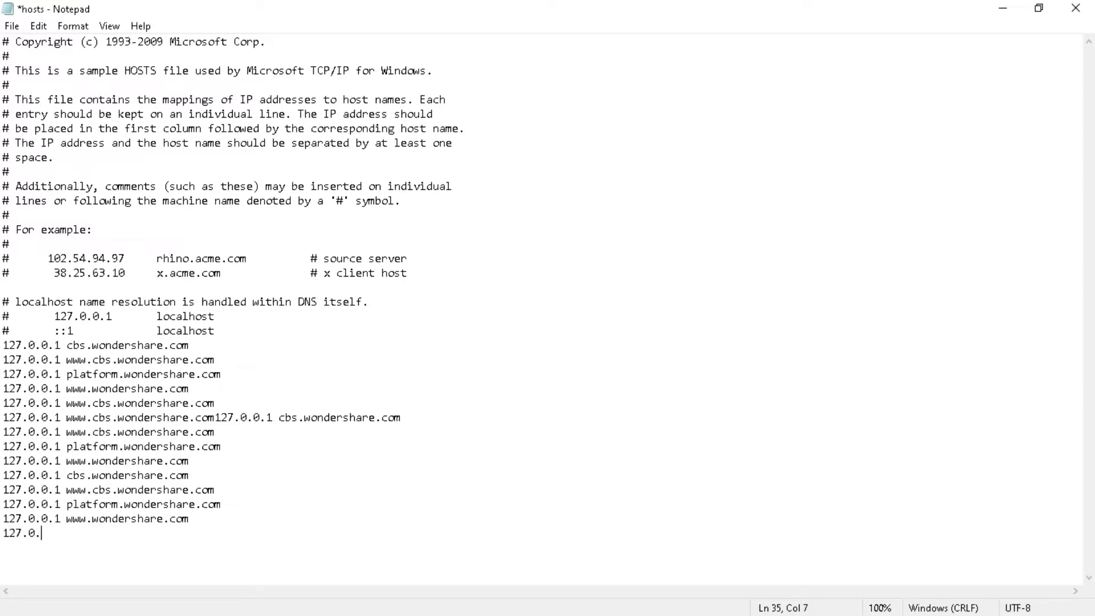
text(0.1 www.facebook.com)
key(shift+Up)
key(shift+Down)
key(shift+Left)
key(shift+Left)
key(shift+Left)
key(shift+Left)
key(shift+Left)
key(shift+Left)
key(shift+Left)
key(shift+Left)
key(shift+Left)
key(shift+Left)
key(shift+Left)
key(shift+Left)
key(shift+Left)
key(shift+Left)
key(shift+Left)
key(shift+Left)
key(shift+Left)
key(shift+Left)
key(shift+Left)
key(shift+Left)
key(shift+Left)
key(shift+Left)
key(shift+Left)
key(shift+Left)
key(shift+Left)
key(shift+Left)
key(ctrl+c)
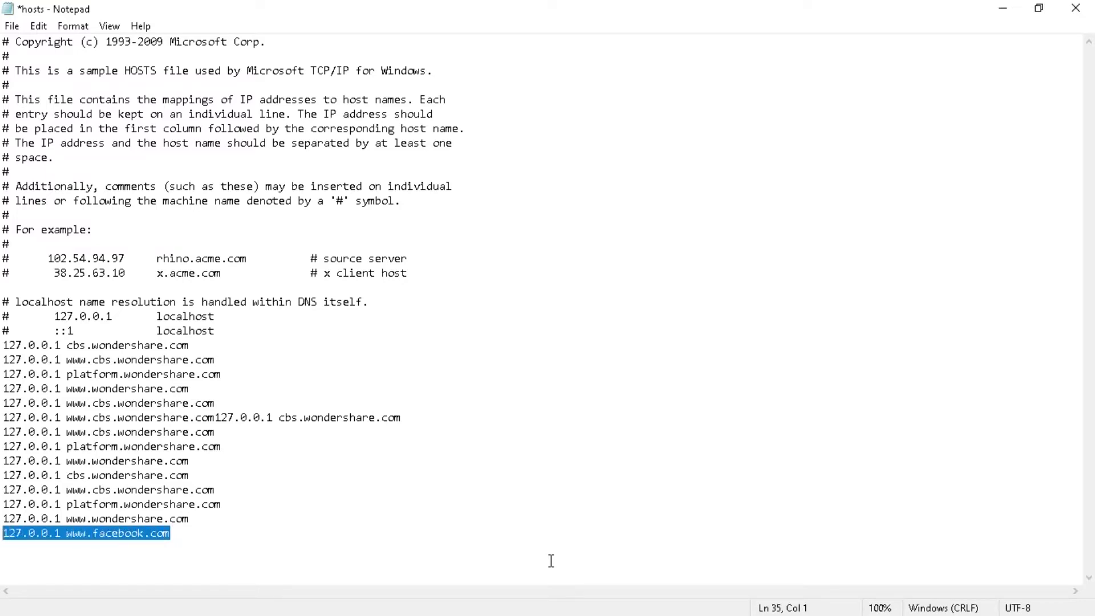
click(551, 560)
key(Return)
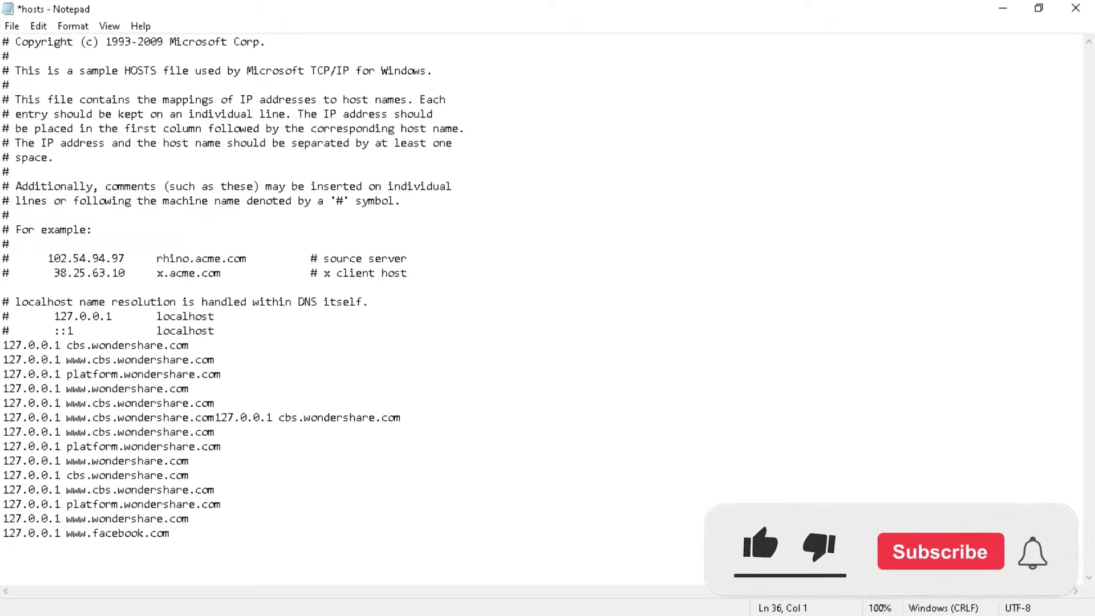
key(ctrl+v)
key(Left)
key(Left)
key(Left)
key(Left)
key(Left)
key(Left)
key(Left)
key(Left)
key(Left)
key(Left)
key(Left)
key(Left)
key(Left)
key(Left)
key(Left)
key(Left)
key(Delete)
key(Delete)
key(Delete)
key(Delete)
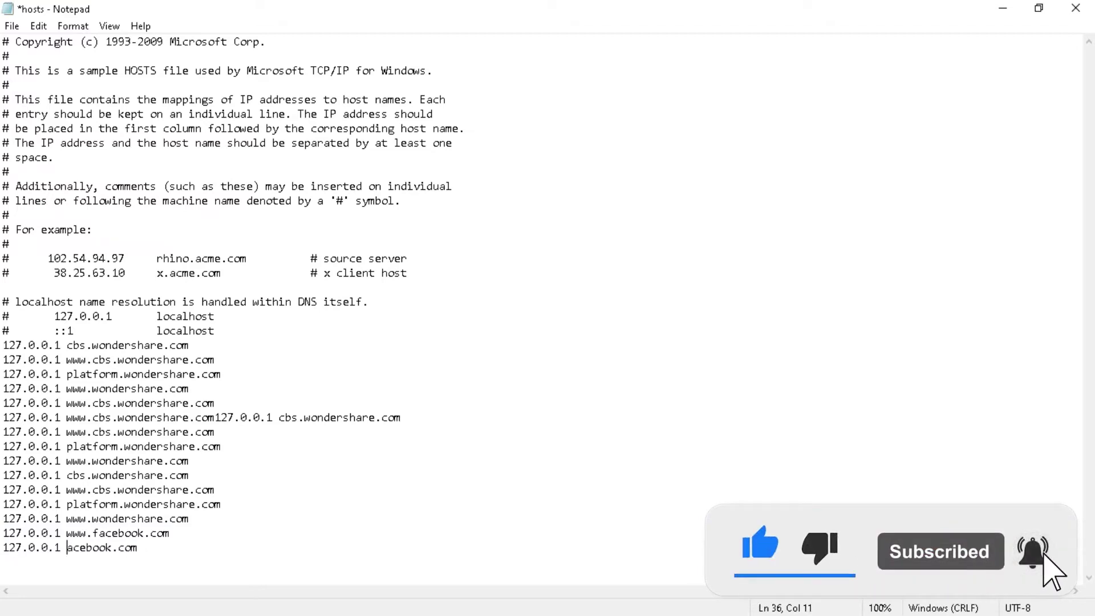
key(Right)
key(Right)
key(Right)
key(Right)
key(Right)
key(Right)
key(Right)
key(Right)
key(Right)
key(Right)
key(Right)
key(Right)
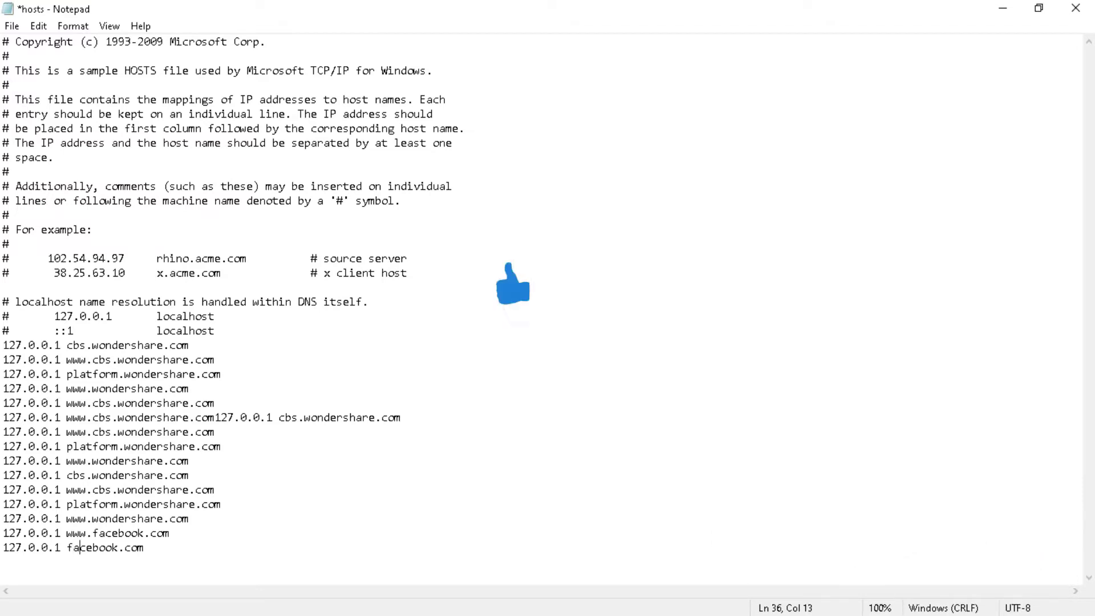
Paste the copied entry on another new line and reduce it to 127.0.0.1 fb.com
key(Return)
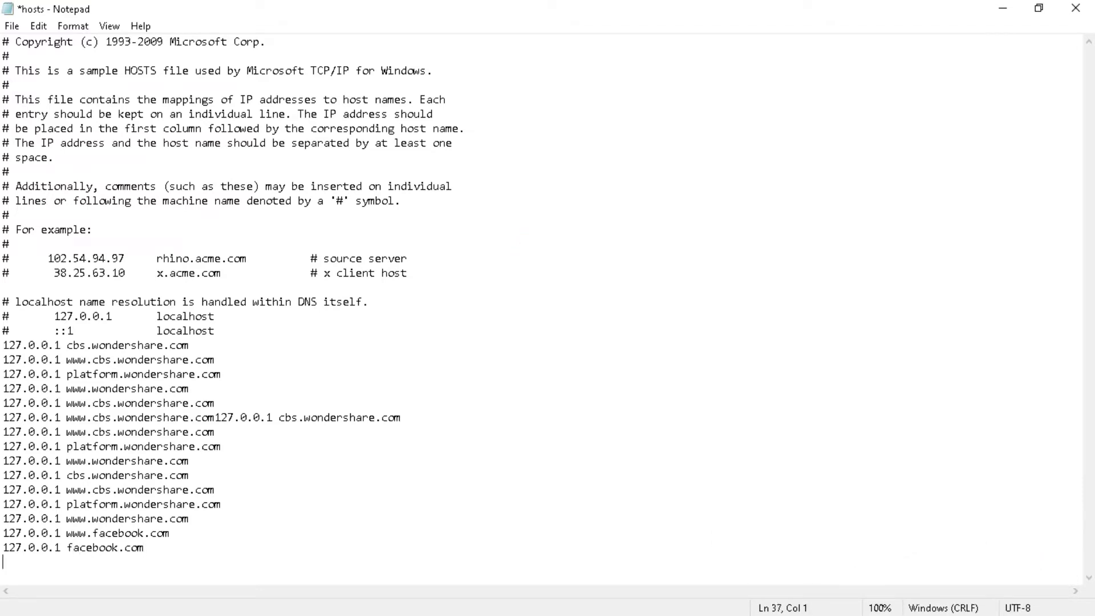
key(ctrl+v)
key(Left)
key(Left)
key(Left)
key(Left)
key(Left)
key(Left)
key(Left)
key(Left)
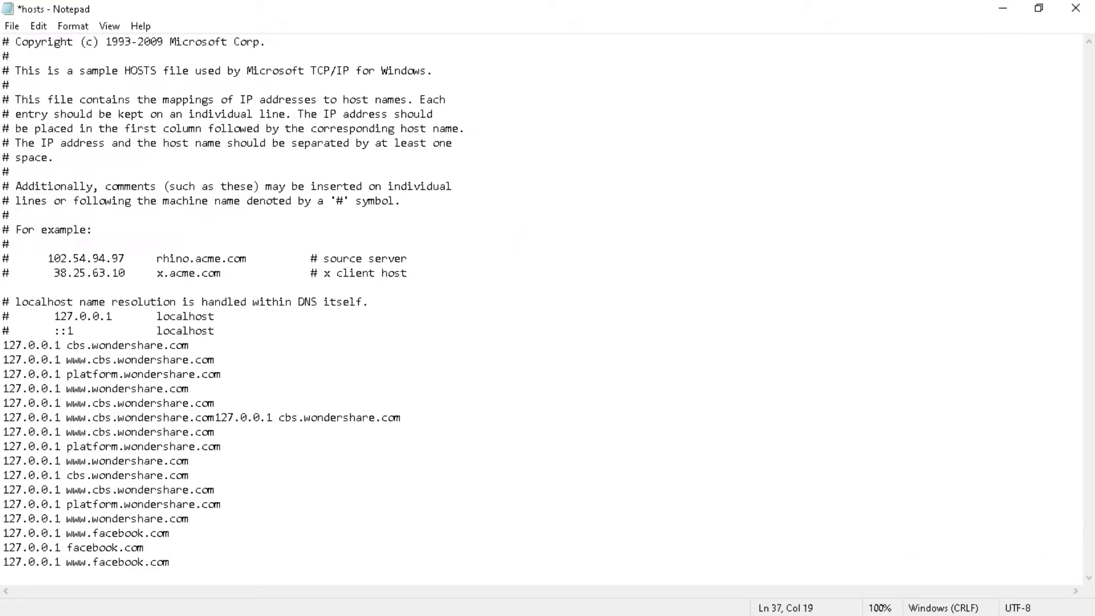
key(Left)
key(Delete)
key(Delete)
key(Delete)
key(Delete)
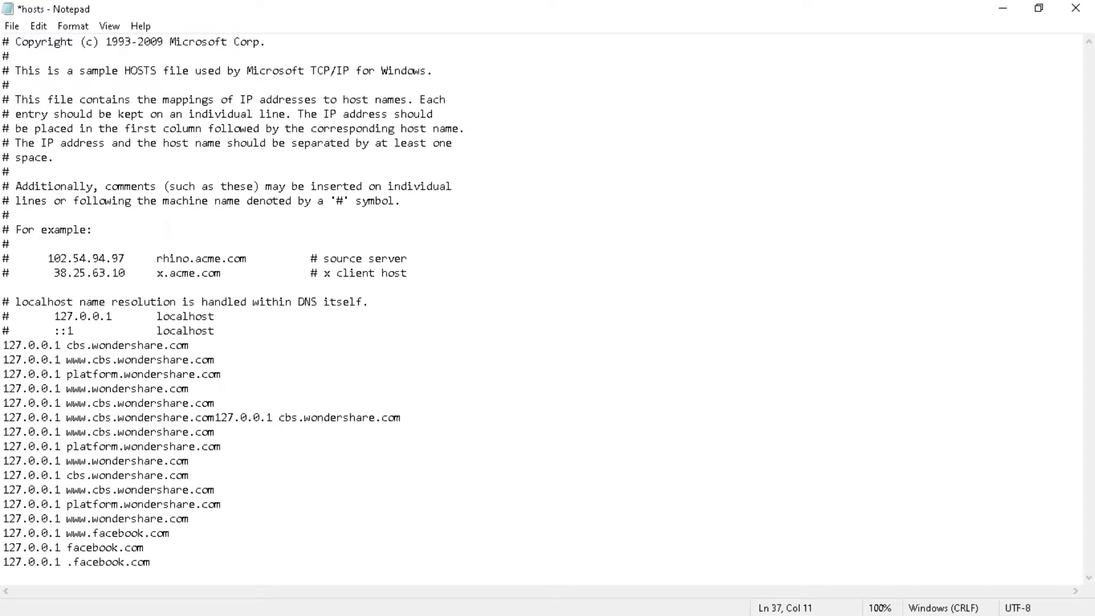
key(Right)
key(Delete)
key(Delete)
key(Delete)
key(Right)
key(Delete)
key(Delete)
key(Delete)
Highlight the newly added Facebook entries and save the hosts file
drag(4, 532, 61, 564)
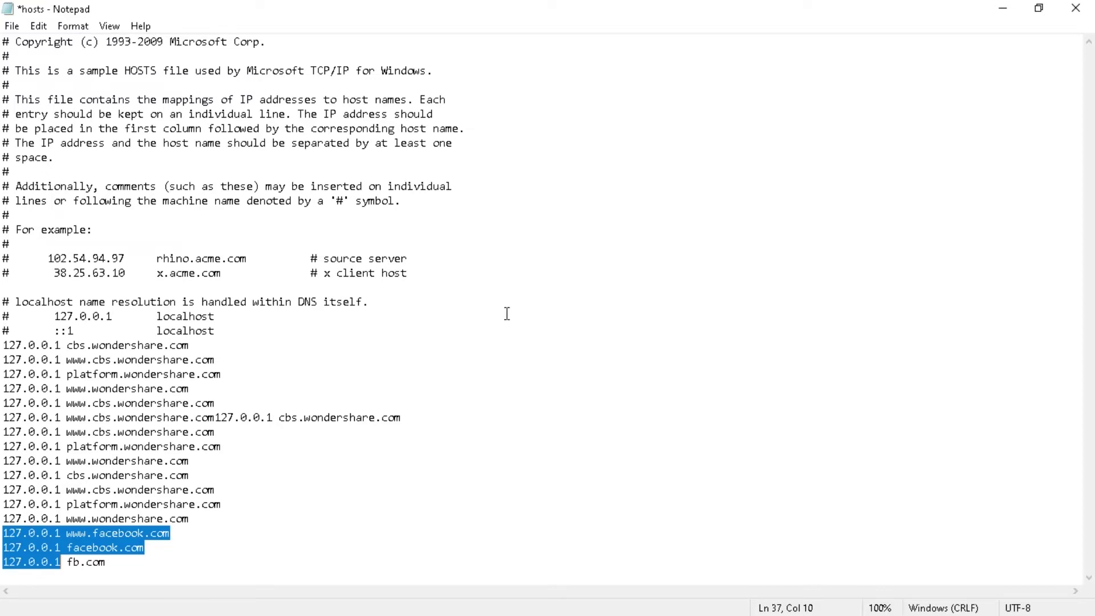
click(8, 30)
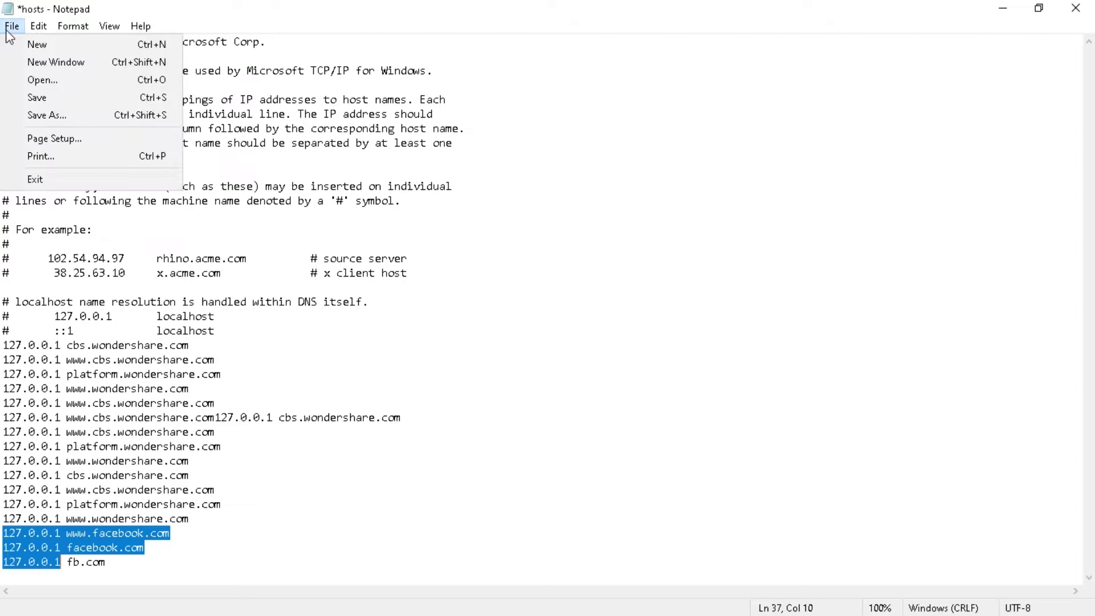
click(38, 97)
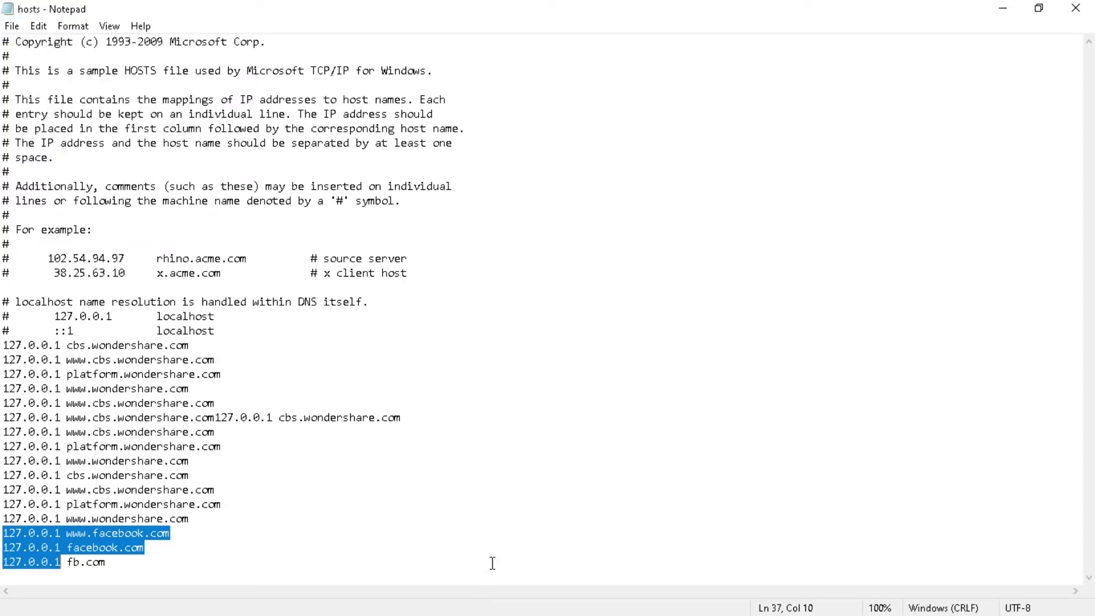
Close and reopen Chrome, load facebook.com to test the block, and minimize the browser
key(super)
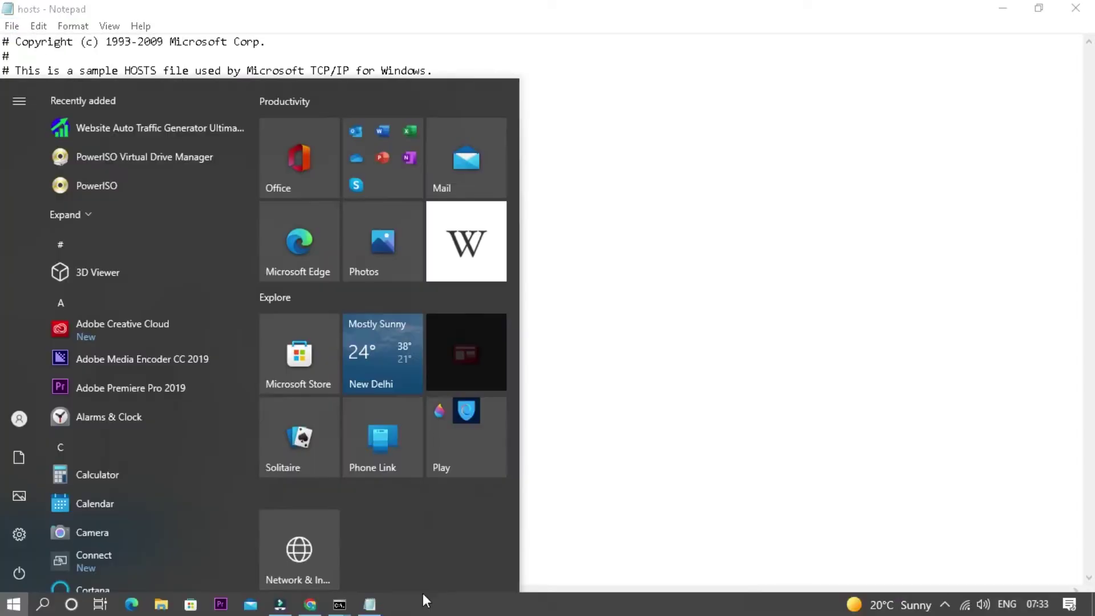
click(310, 606)
click(1092, 6)
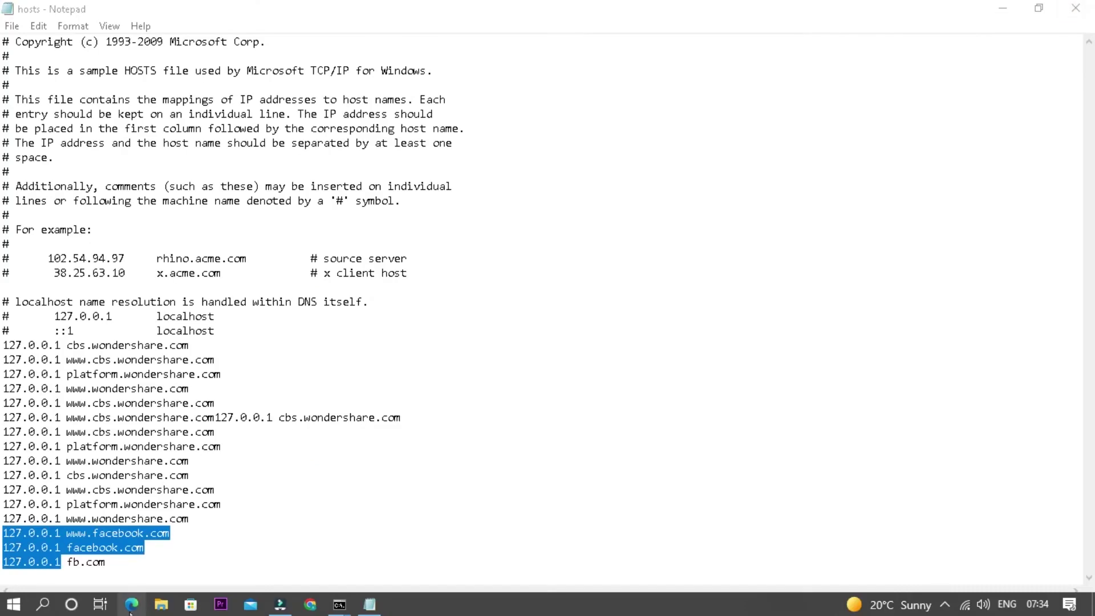
click(311, 607)
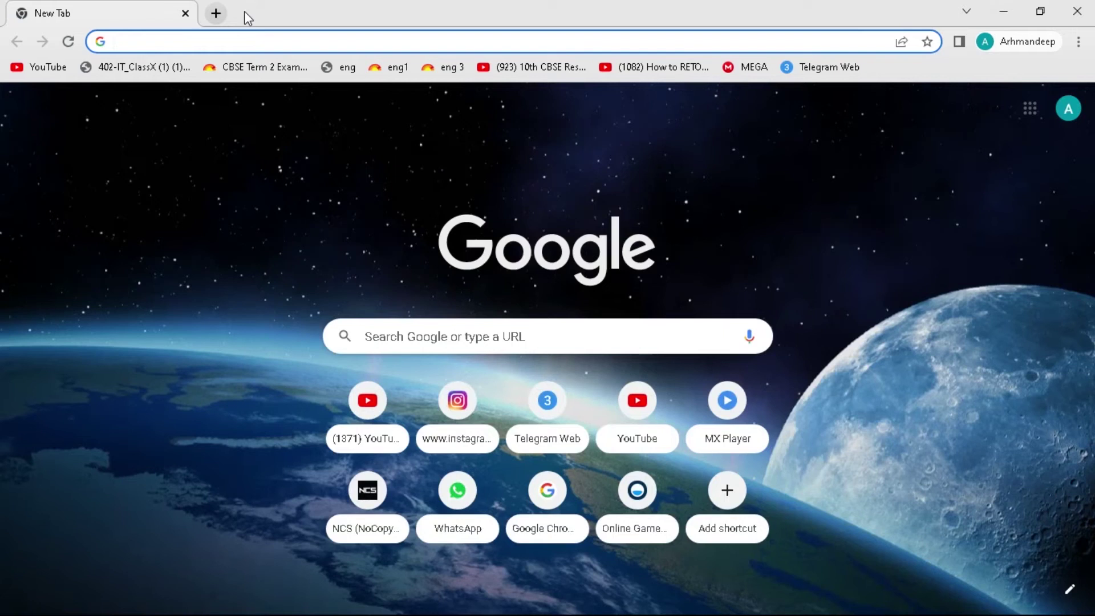
text(facebook.com)
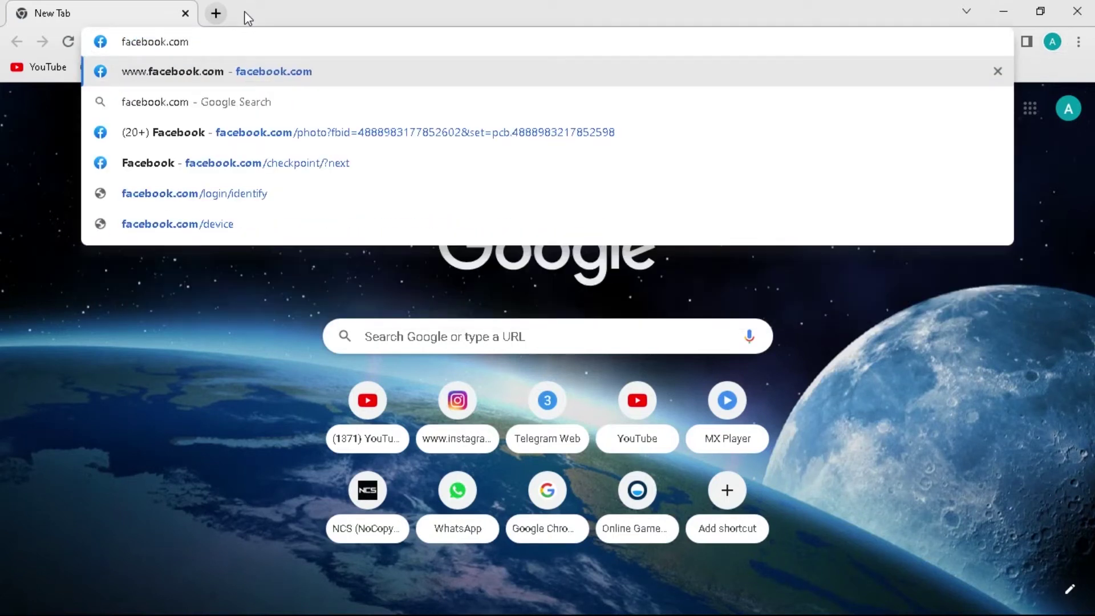
key(Return)
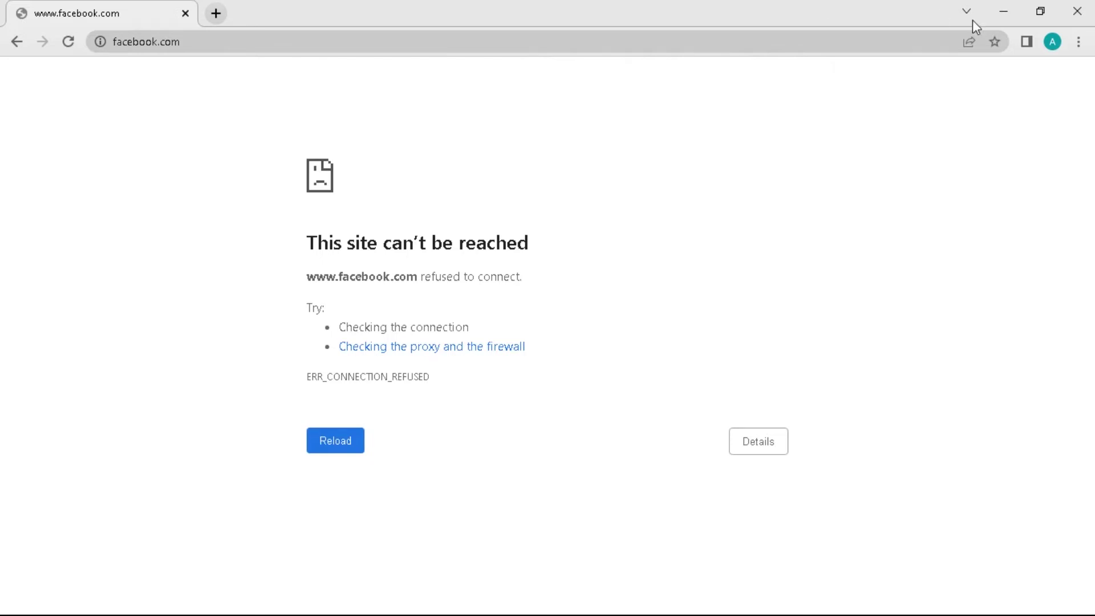
click(1005, 12)
Delete the three Facebook entries from the end of the hosts file and save it
drag(63, 577, 5, 534)
key(Delete)
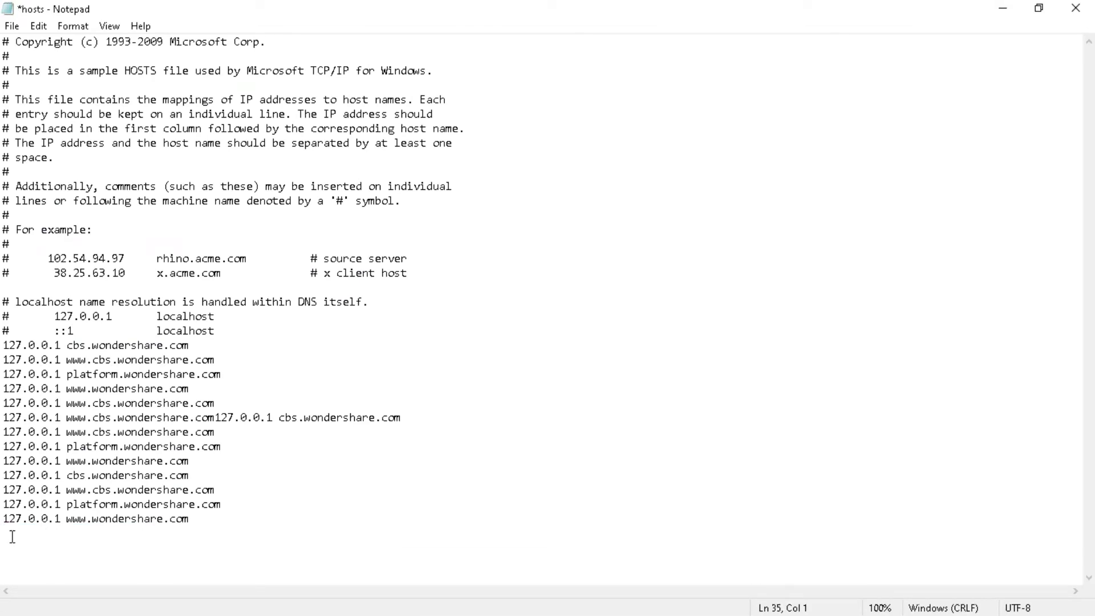
click(11, 25)
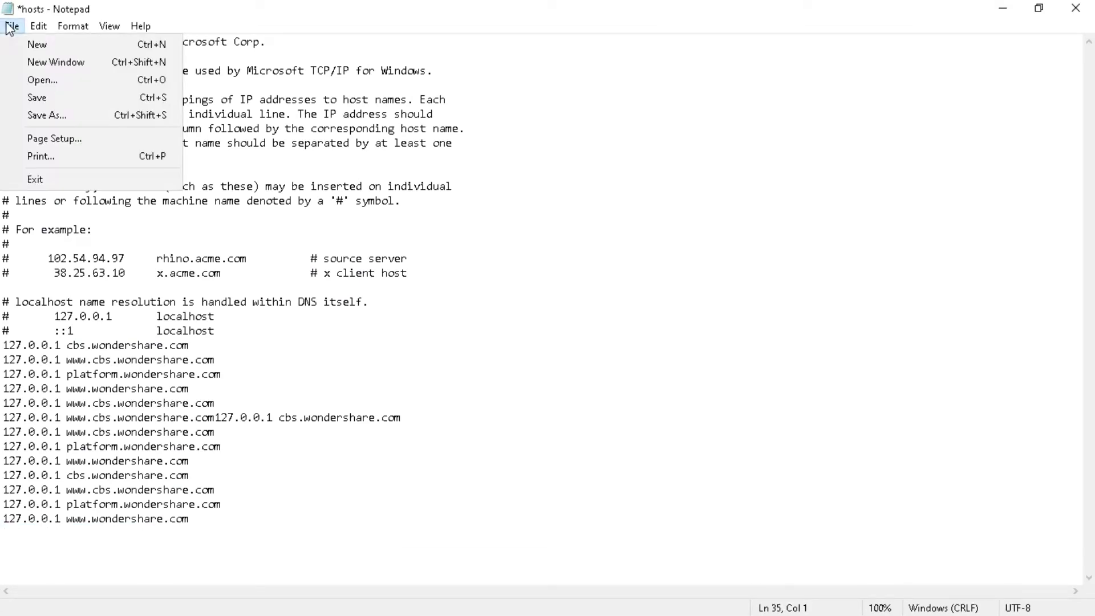
click(30, 99)
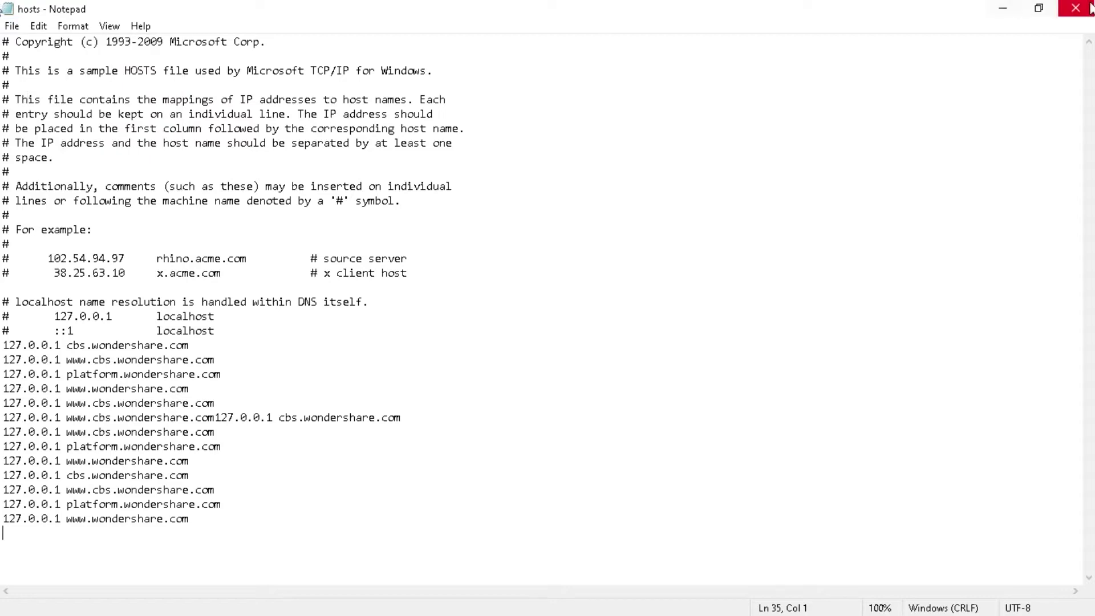
Minimize Notepad, switch to Chrome and reload the facebook.com page to test access
click(1003, 8)
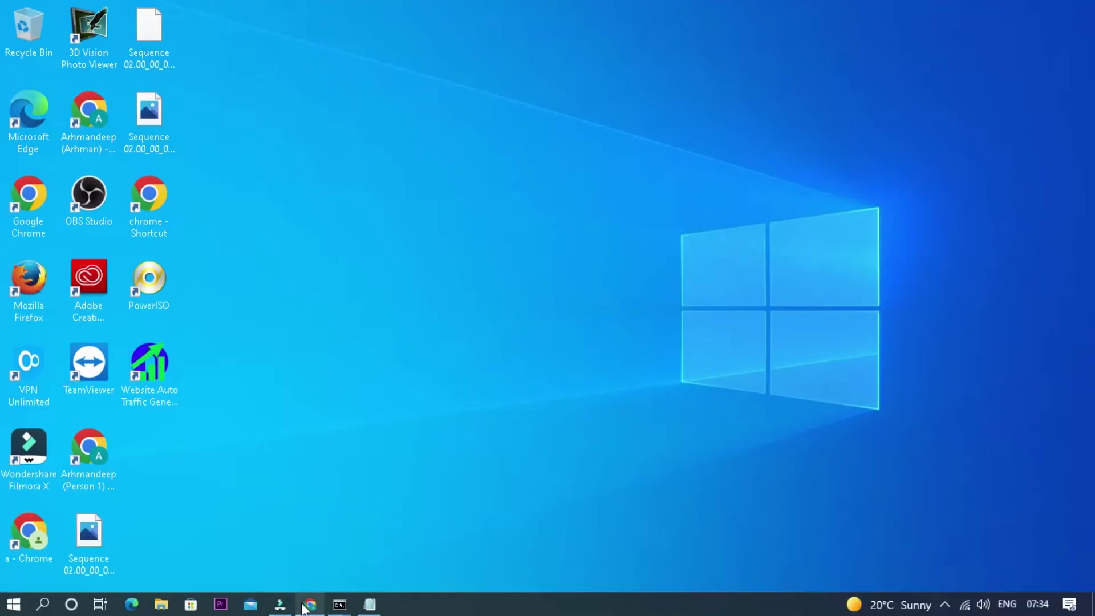
click(310, 604)
click(68, 43)
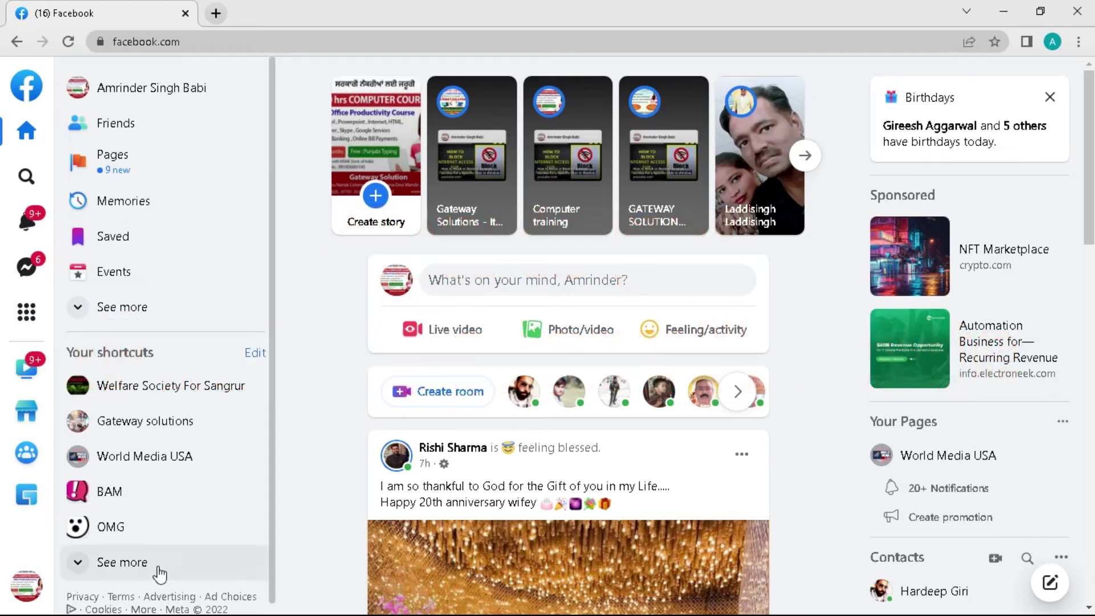
key(super)
mouse_move(338, 608)
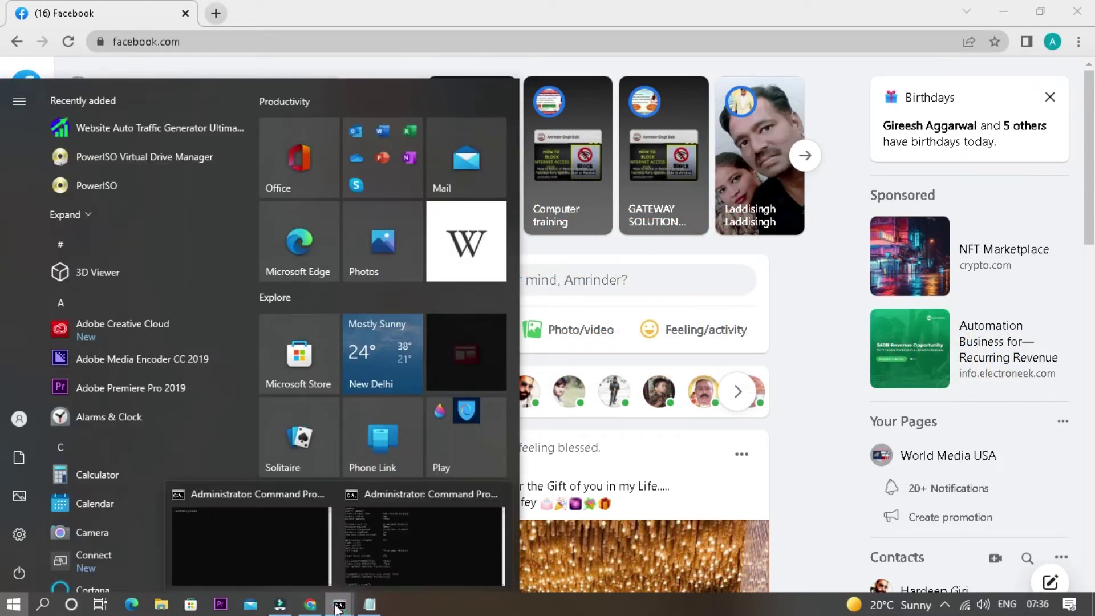
click(259, 540)
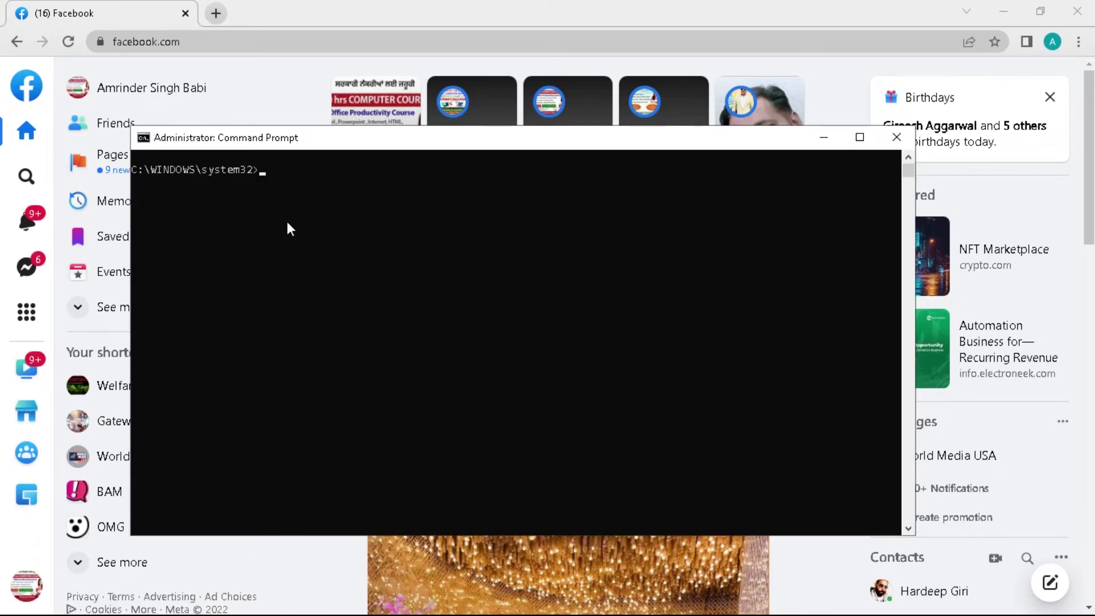
text(ping ww)
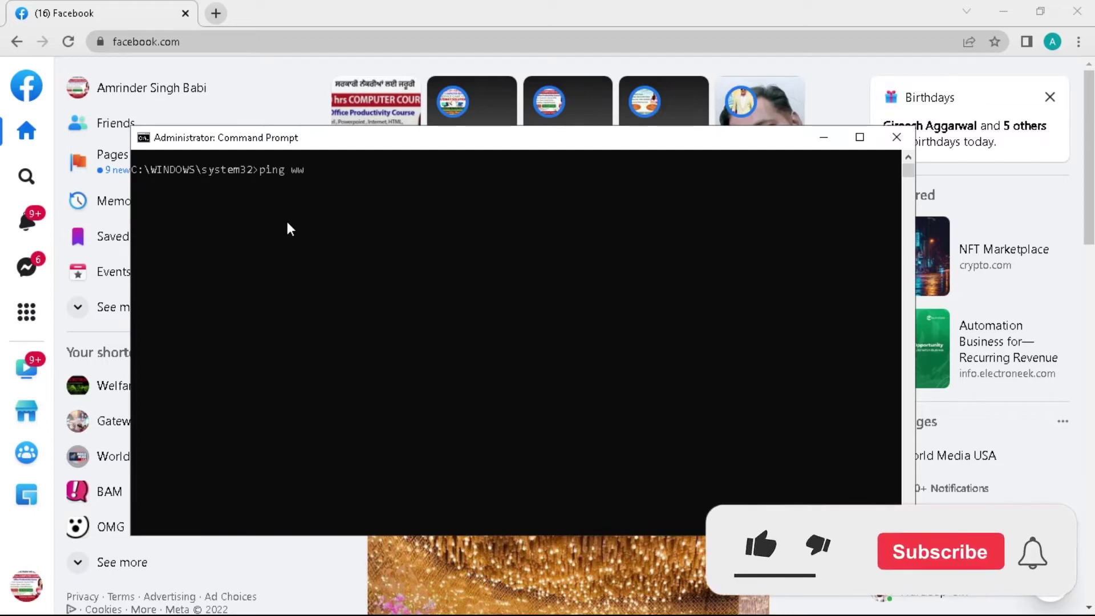
text(w.facebook.com)
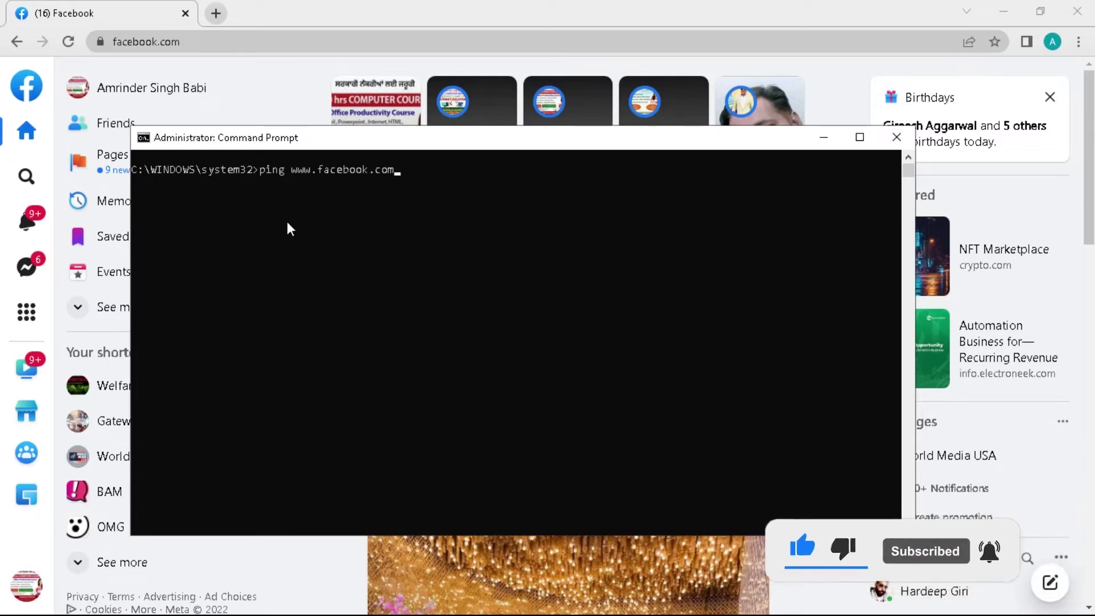
key(Return)
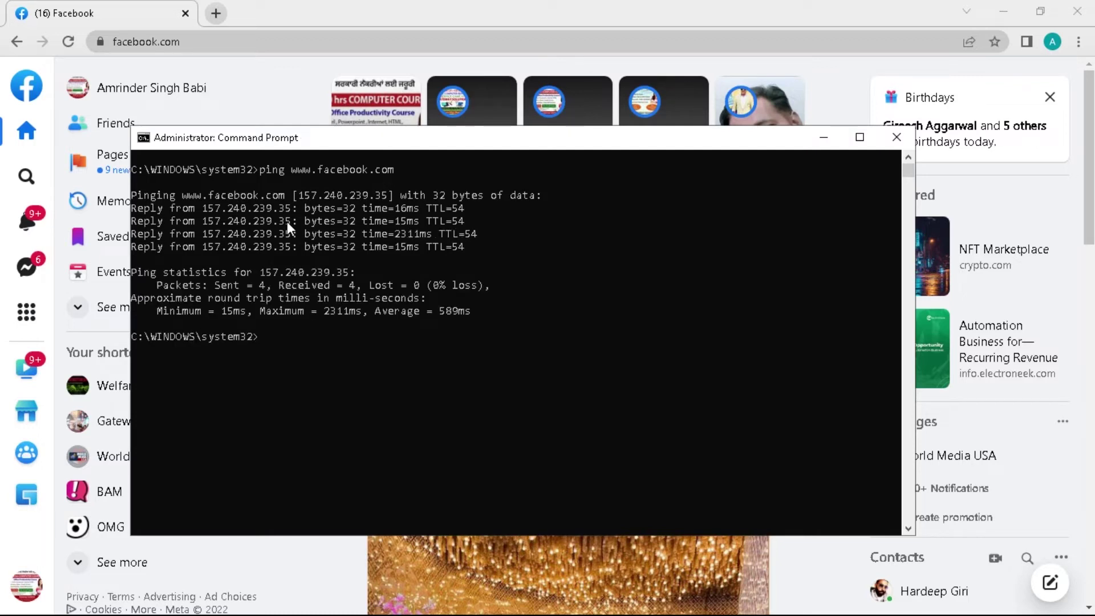
key(Up)
key(Left)
key(Left)
key(Left)
key(Left)
key(Left)
key(Left)
key(Left)
key(Left)
key(Left)
key(Left)
key(Left)
key(Left)
key(Left)
key(Left)
key(Left)
key(Left)
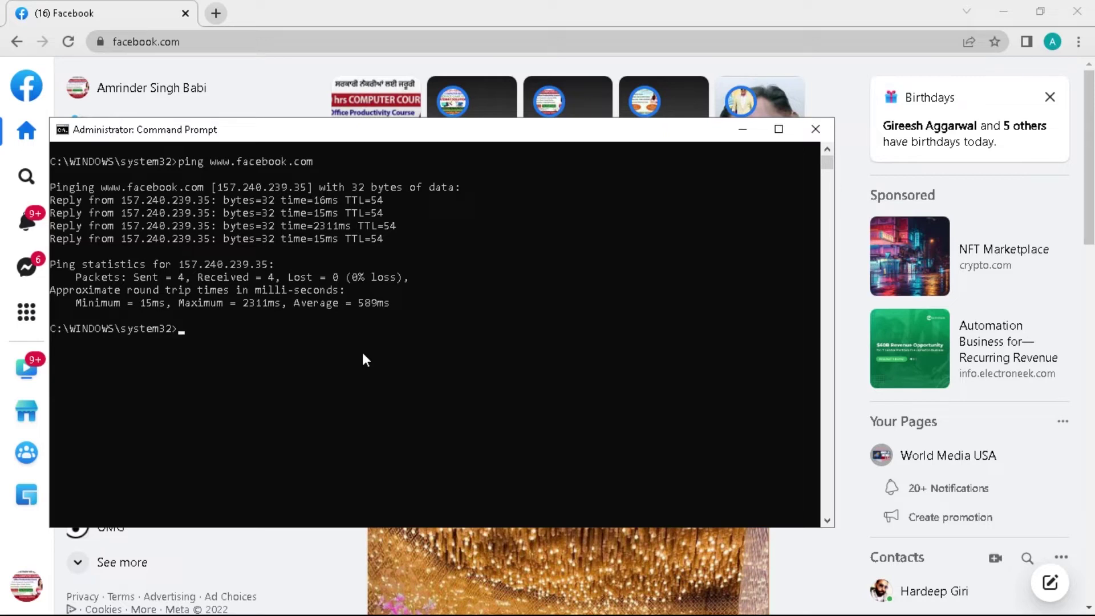
Check the connected Wi-Fi network's name and run netsh wlan show profile ZTE_2.4G_huUb4m key=clear
text(netsh wlan show profile)
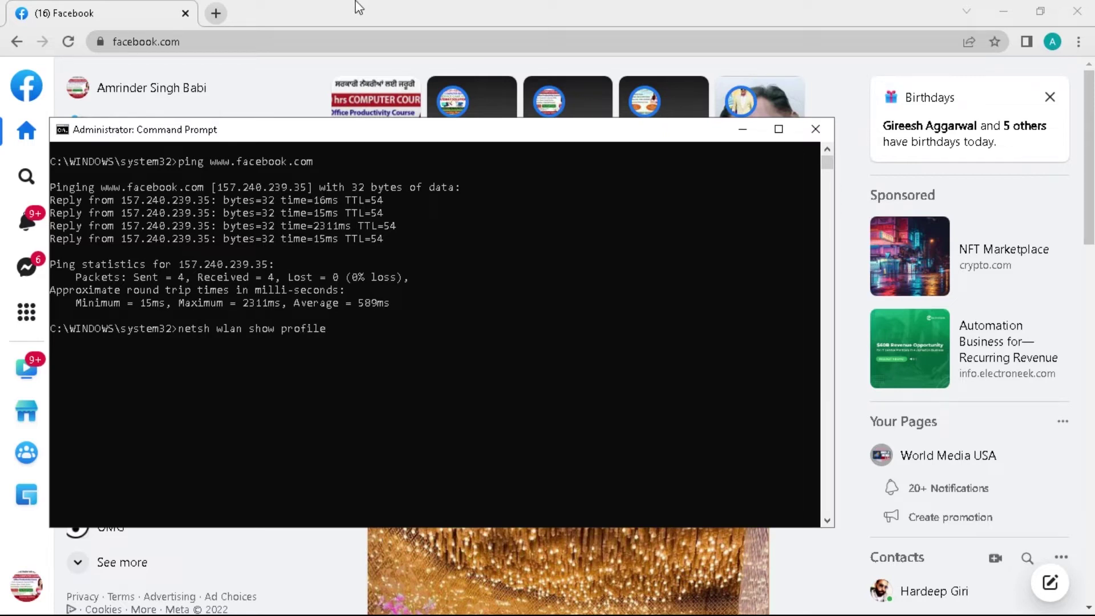
key(super)
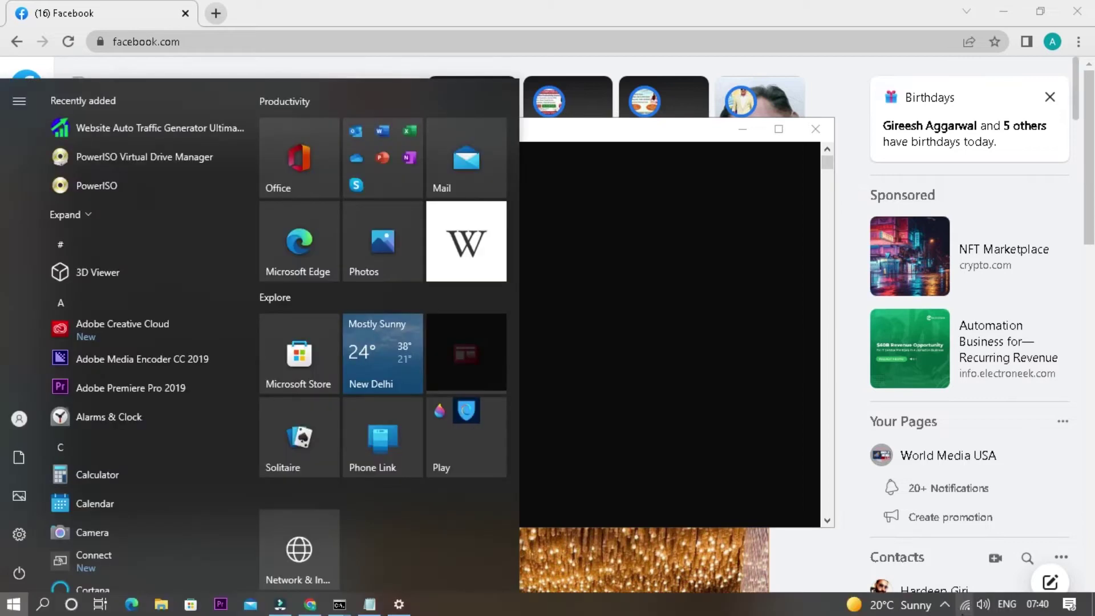
click(966, 606)
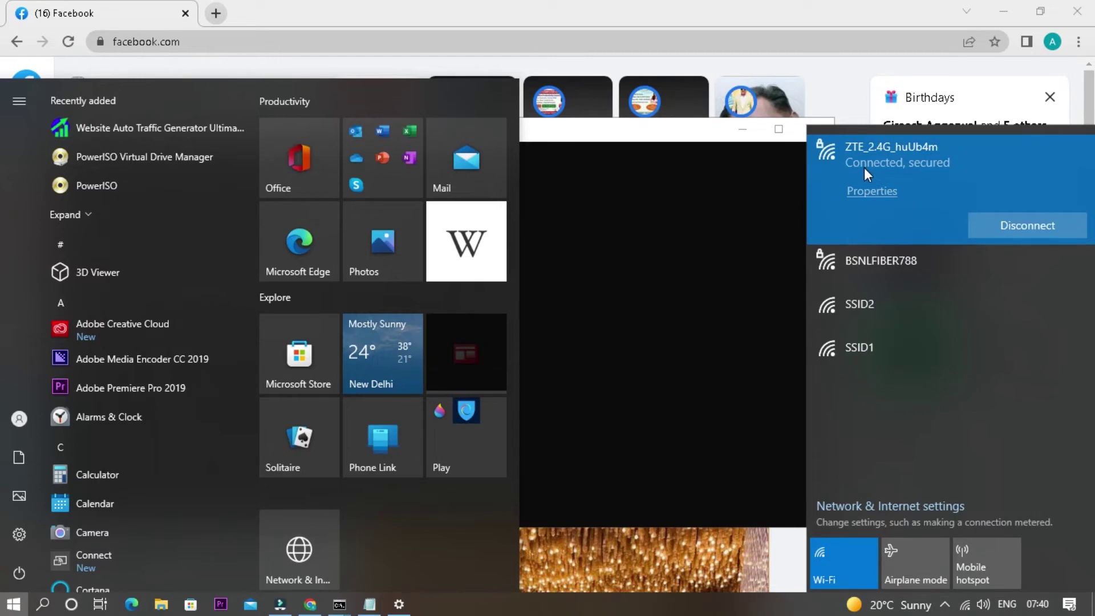
click(689, 267)
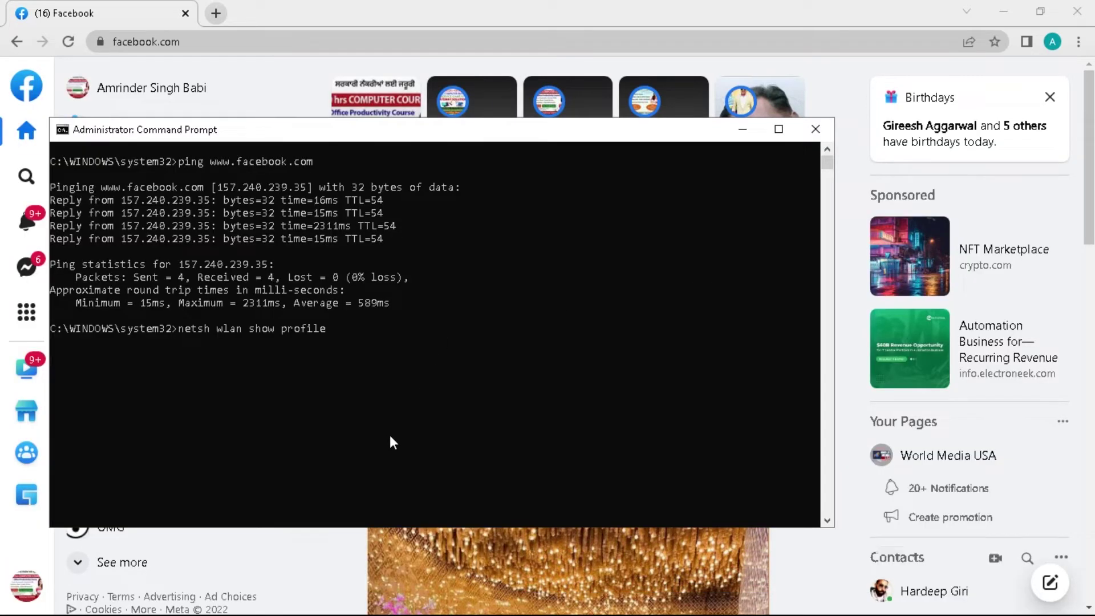
text(ZTC)
key(BackSpace)
text(E_2)
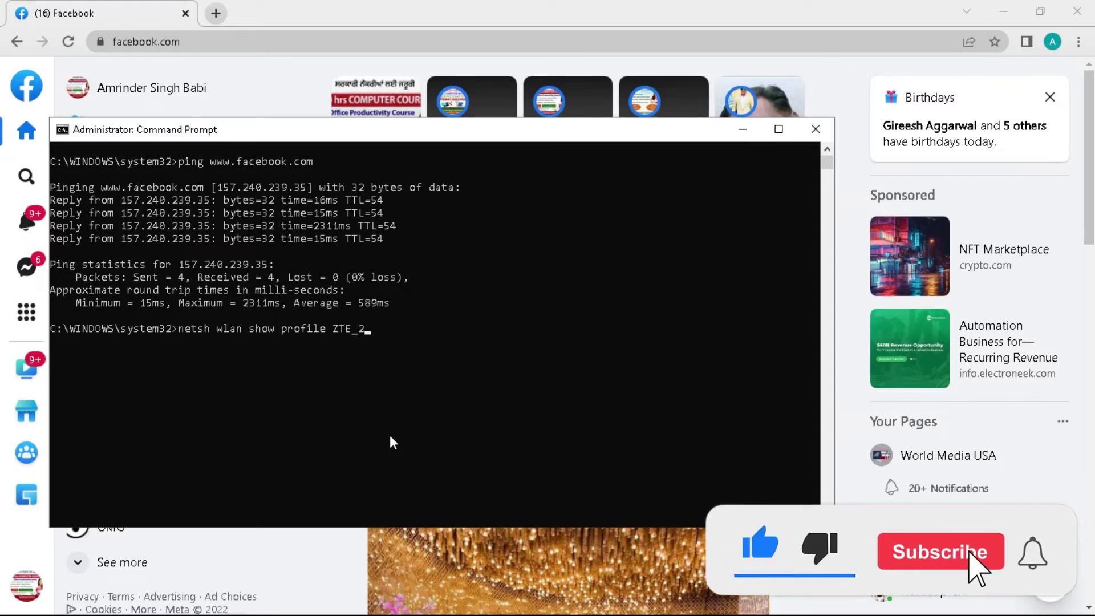
text(.4G_huUb4m key=clear)
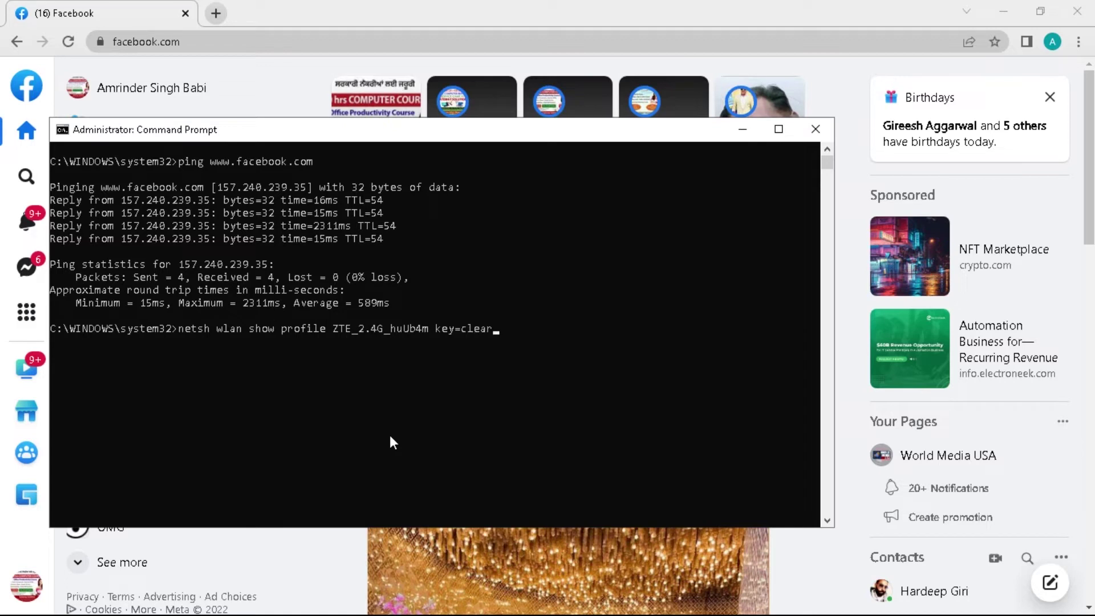
key(Return)
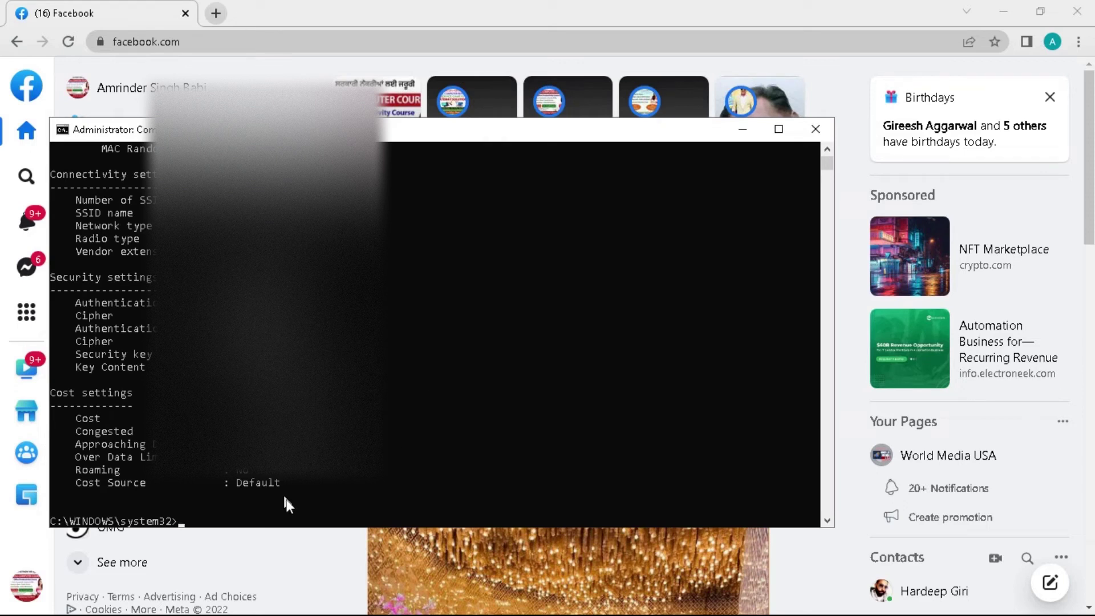
Review the Wi-Fi profile output and highlight the Key Content line under Security settings
scroll(391, 437, up, 6)
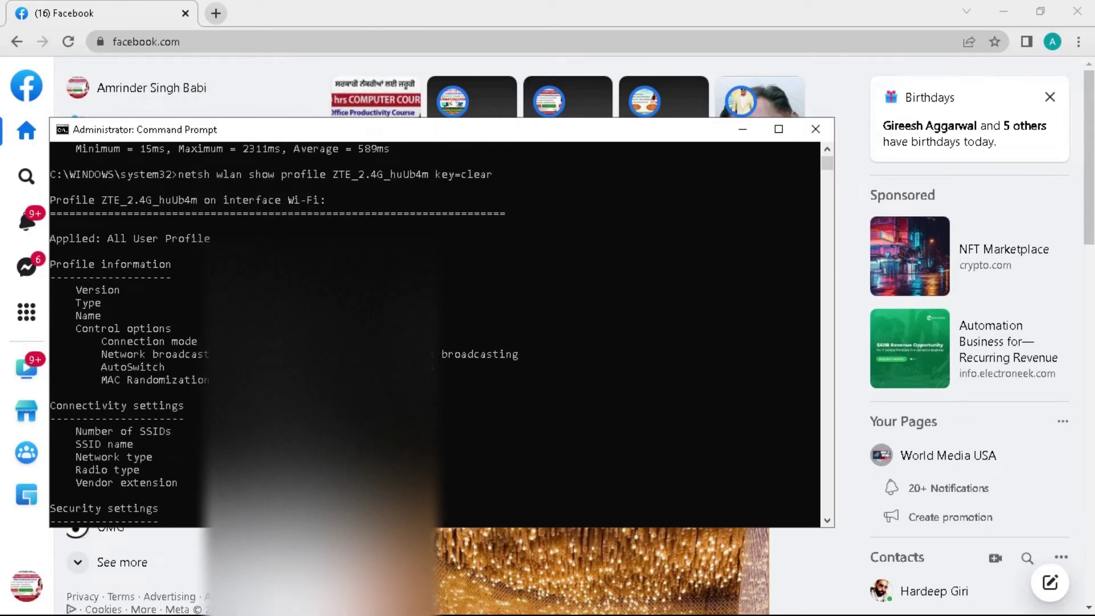
scroll(137, 331, down, 2)
scroll(79, 337, down, 5)
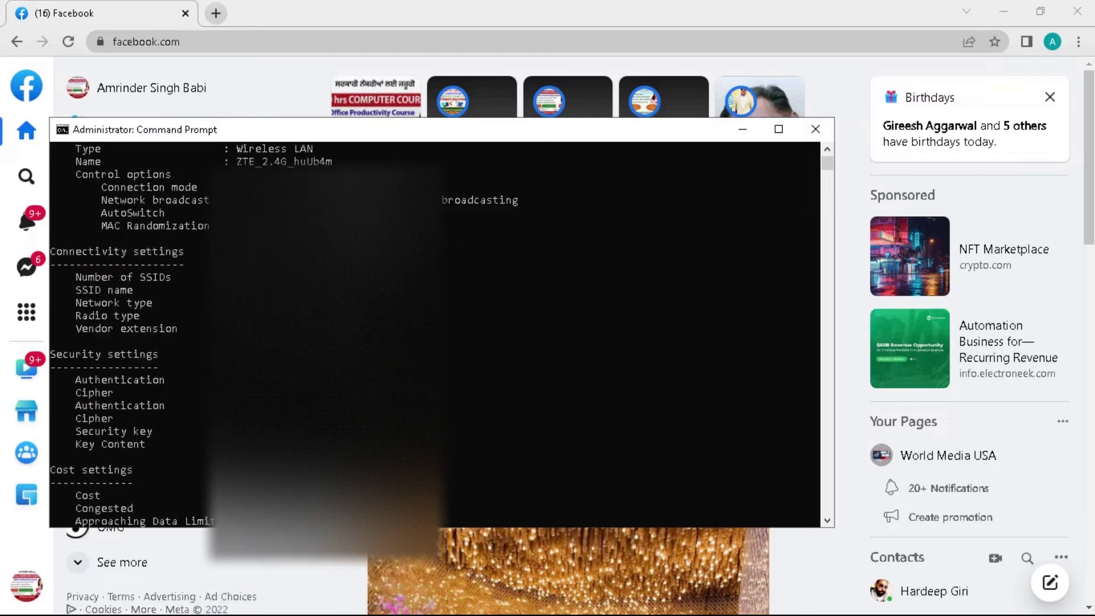
drag(64, 330, 213, 341)
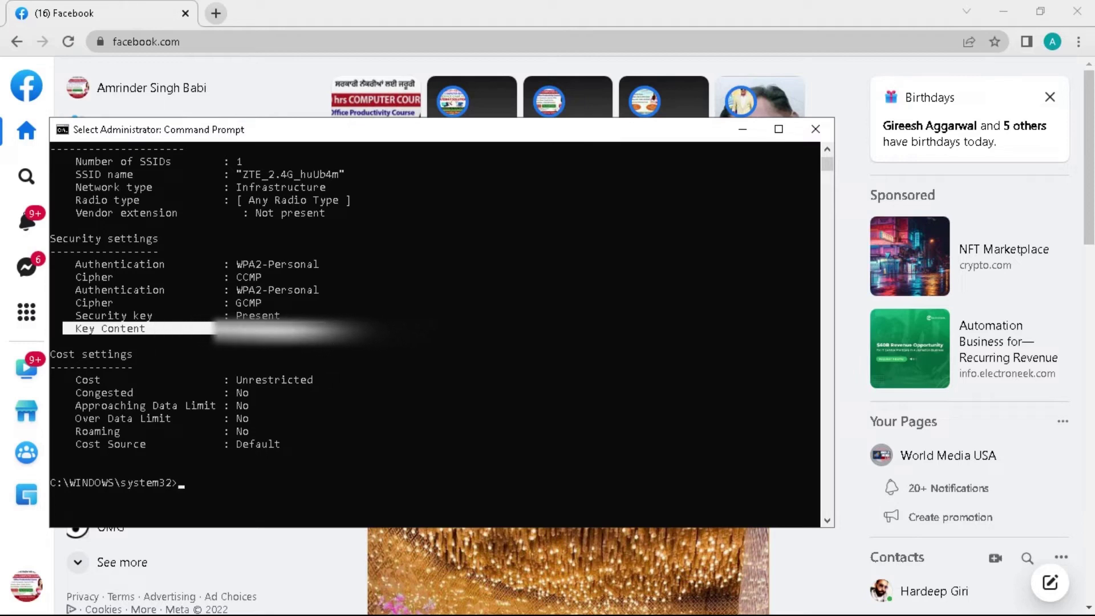
drag(214, 341, 218, 341)
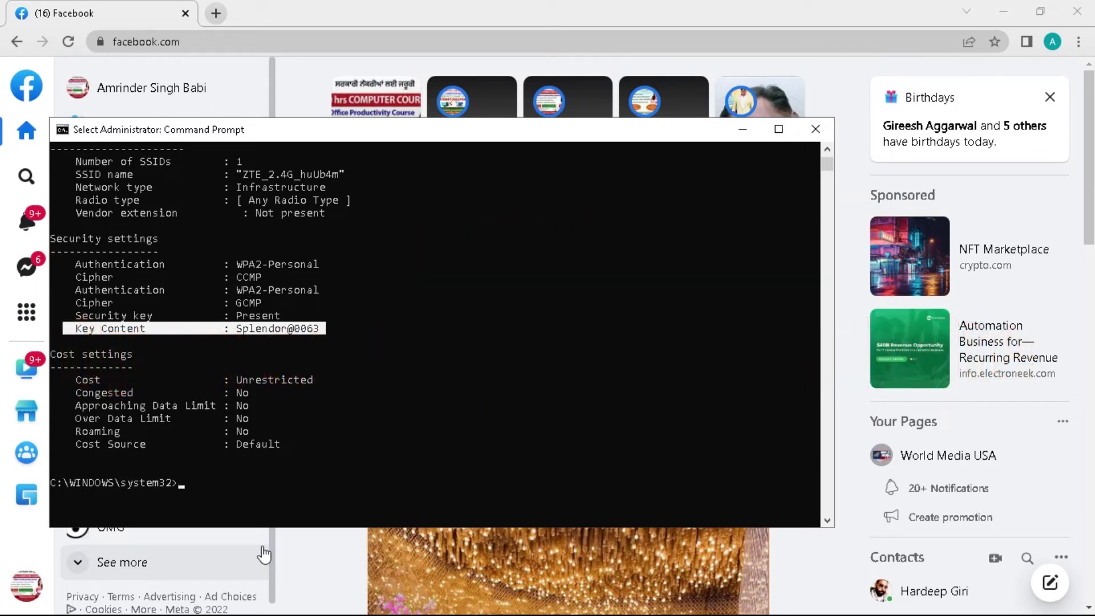
Minimize the Command Prompt and browser windows, and switch back to Chrome
click(743, 129)
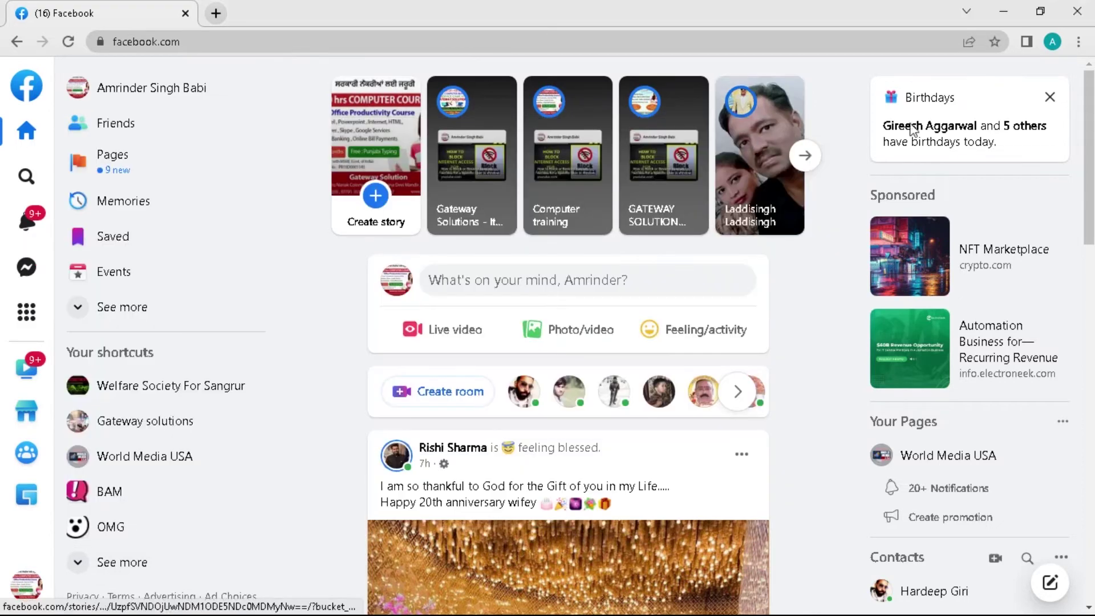
click(1004, 11)
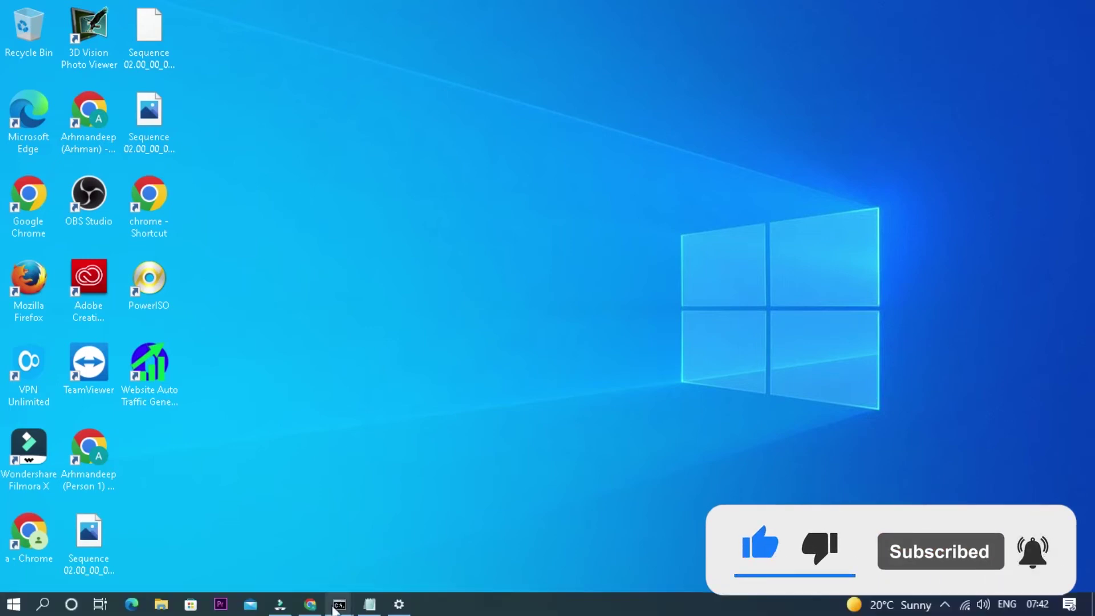
key(super)
click(308, 609)
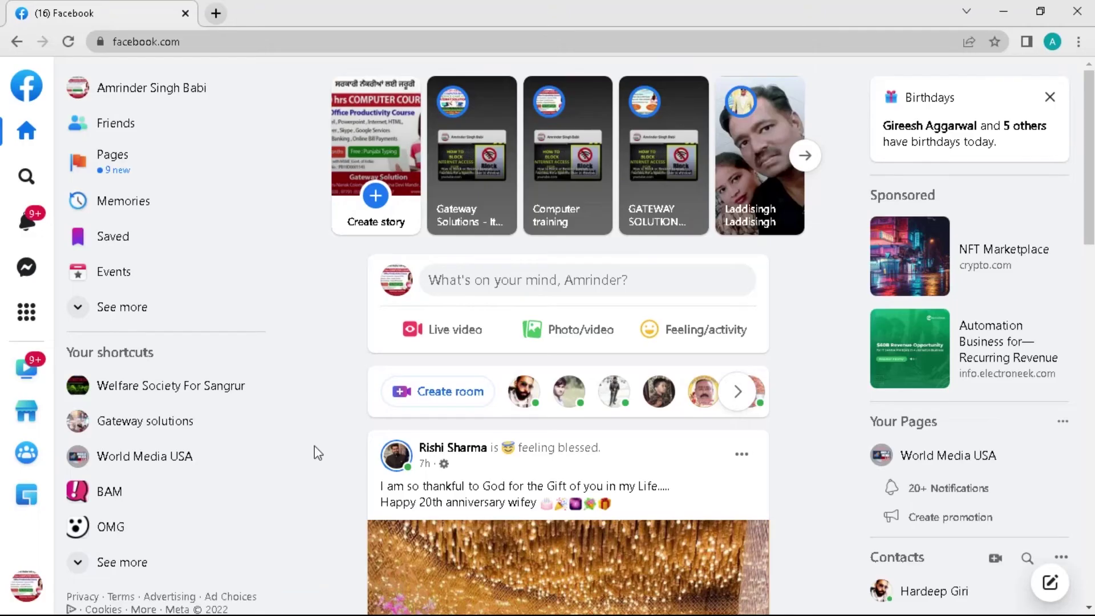
click(216, 12)
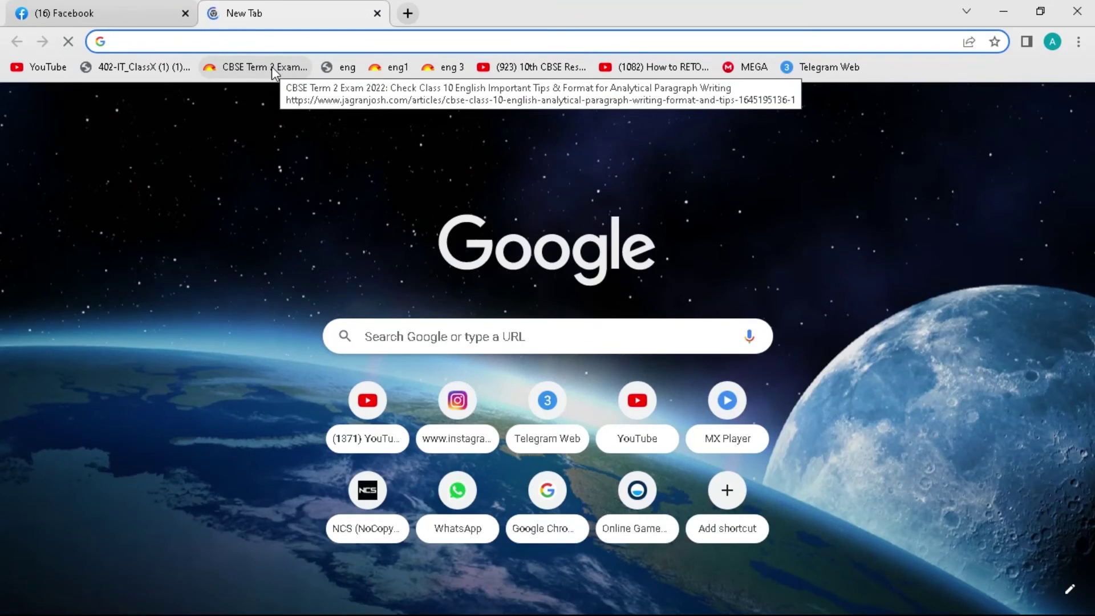
text(www.)
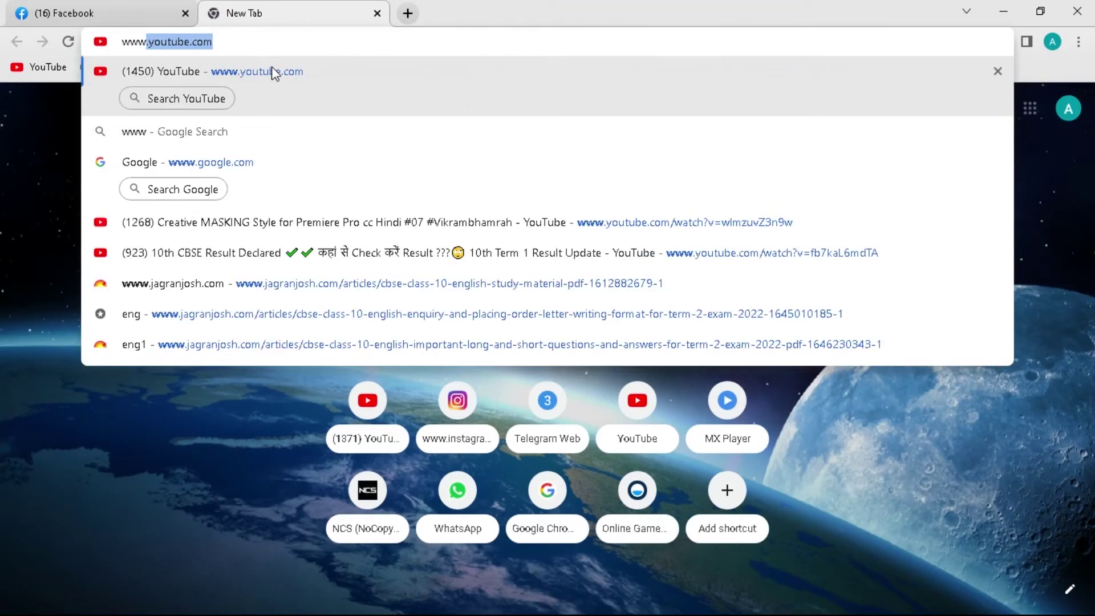
text(proxys)
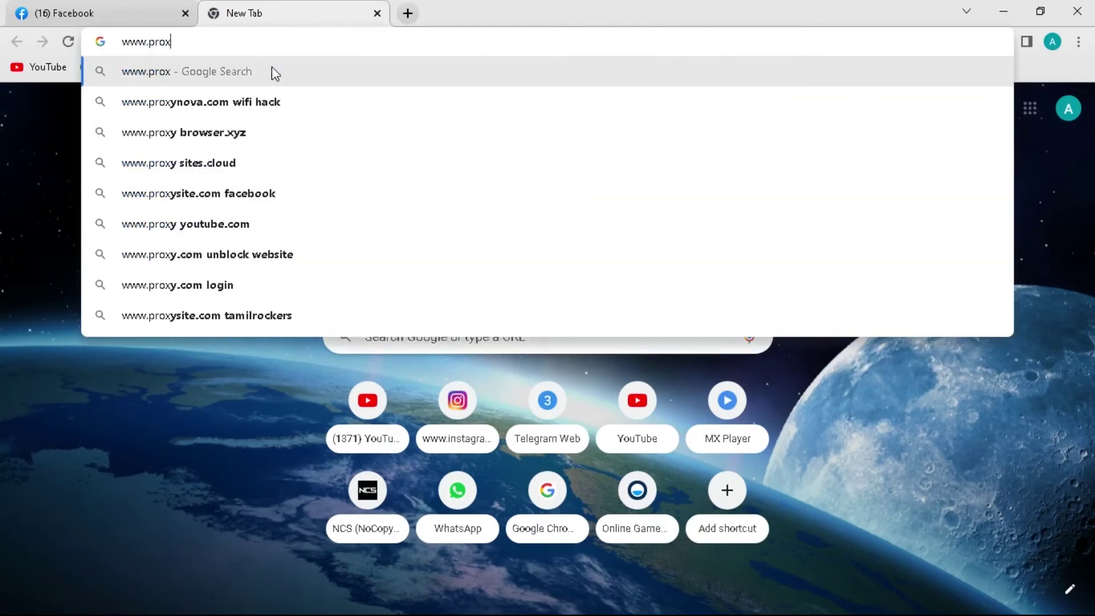
text(ite.x)
key(BackSpace)
text(c)
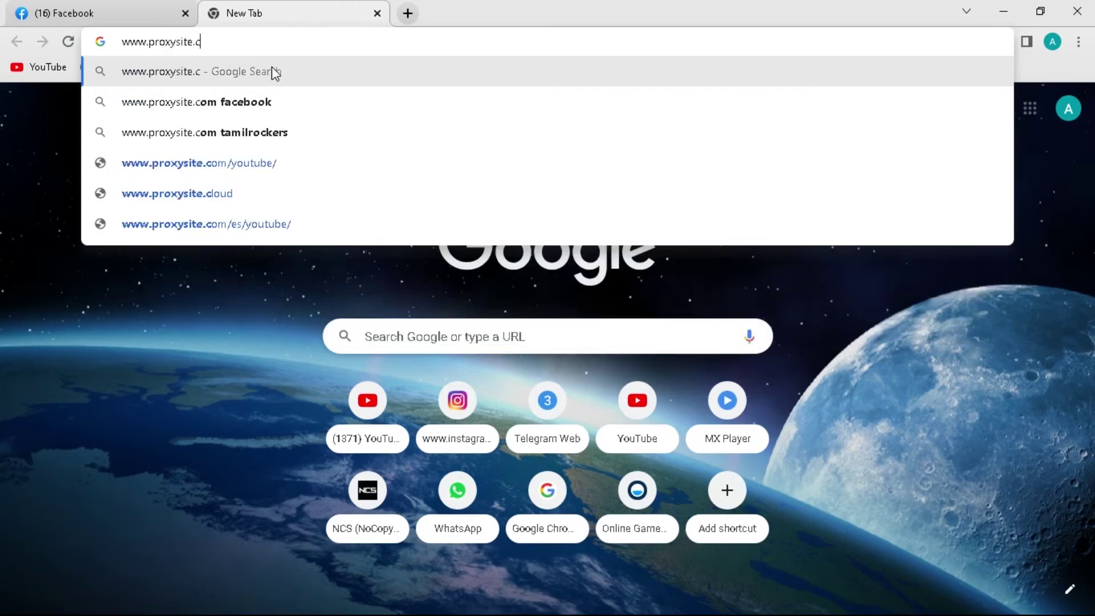
text(om)
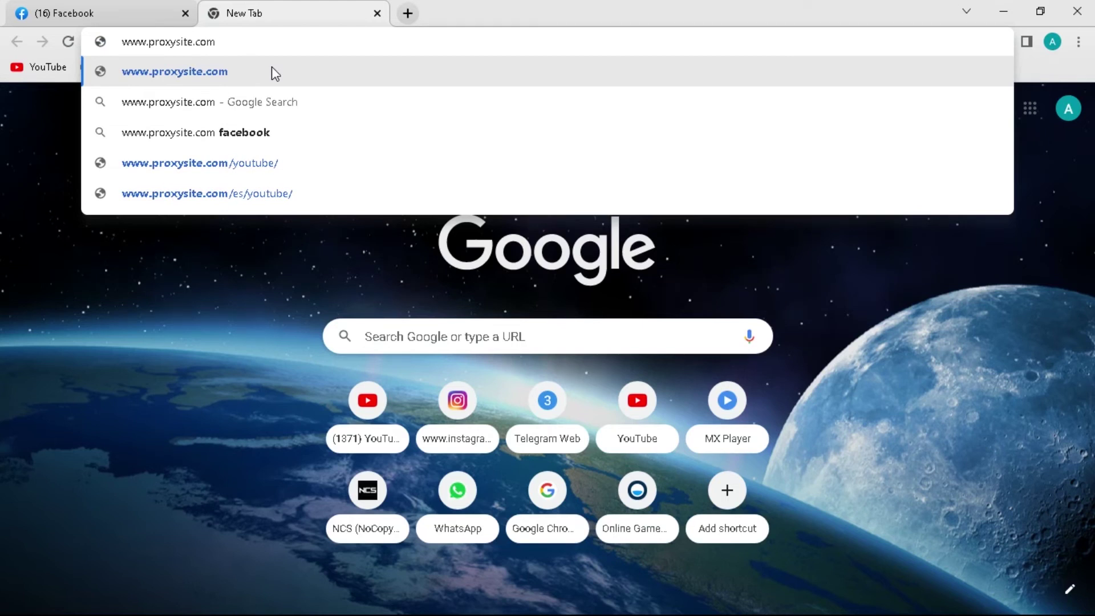
key(Return)
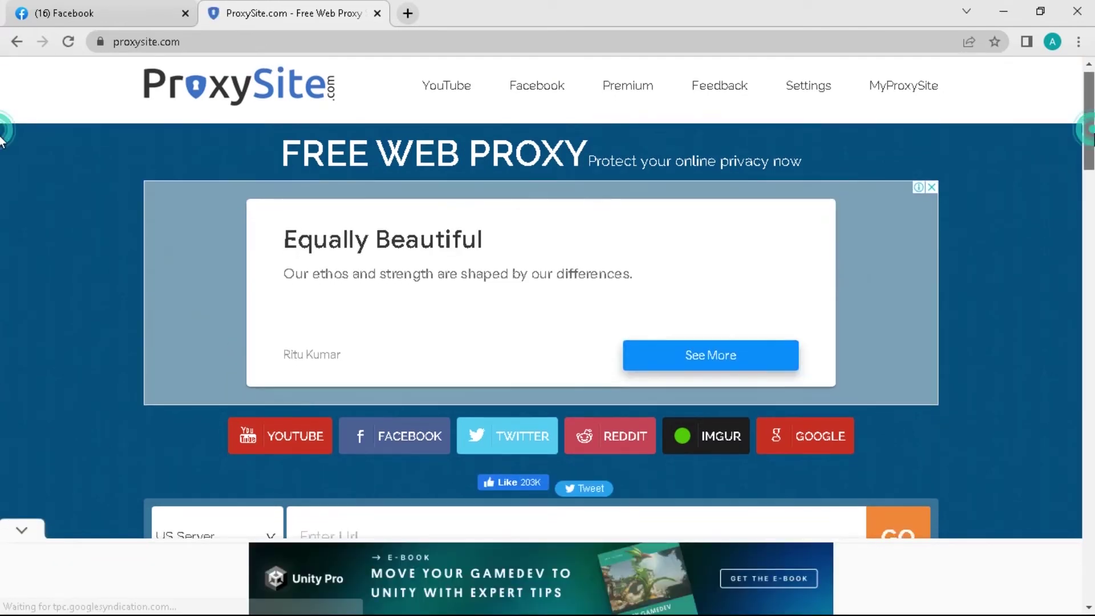
Look through the US and EU servers offered in ProxySite's server list
scroll(1, 149, down, 2)
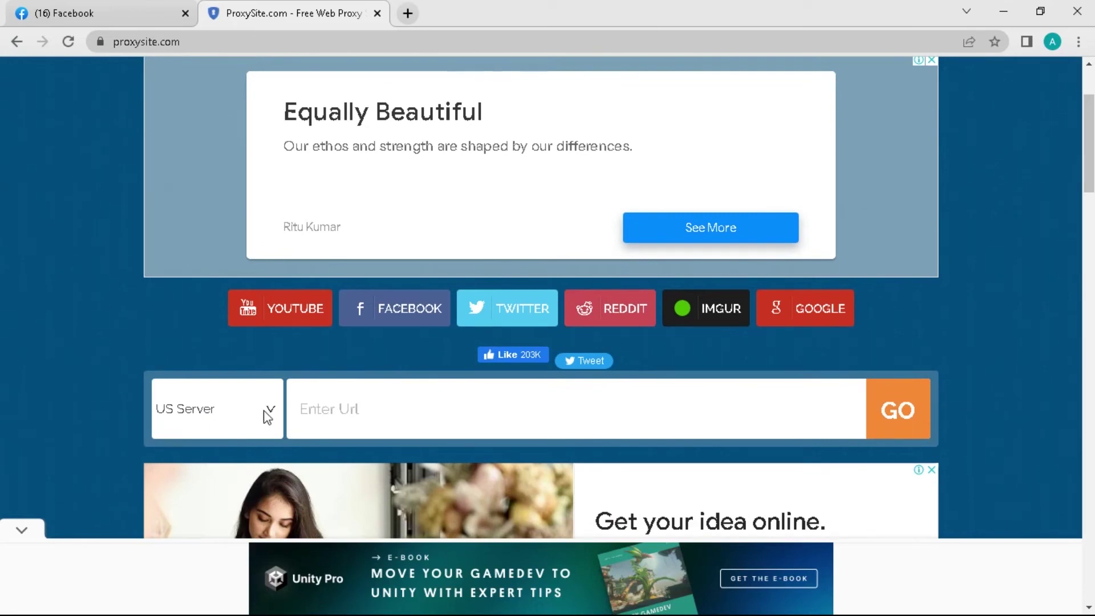
click(268, 417)
scroll(203, 162, down, 5)
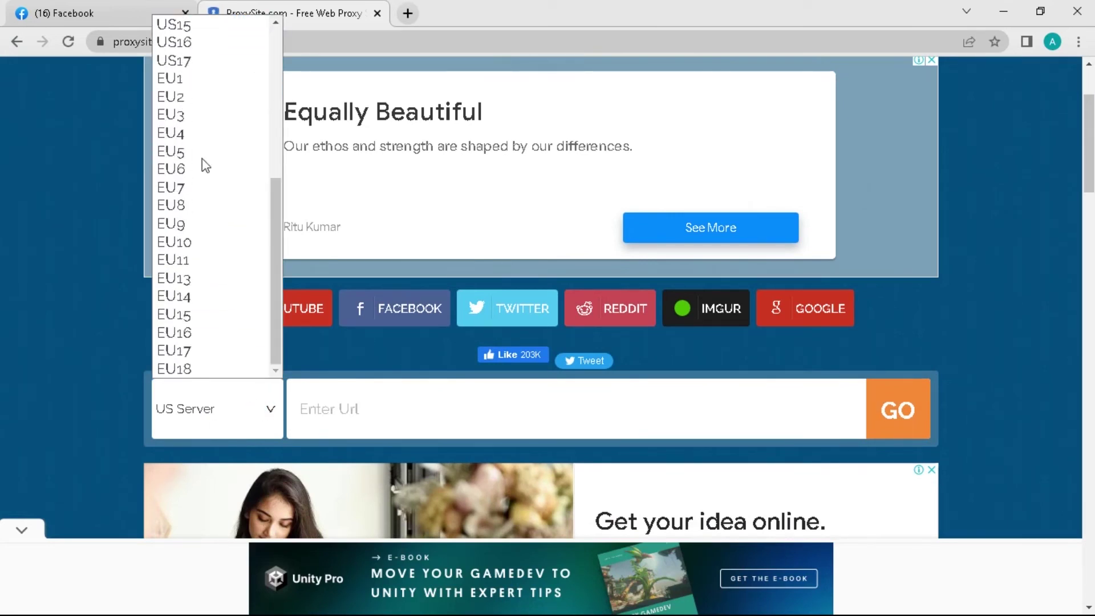
scroll(203, 162, up, 5)
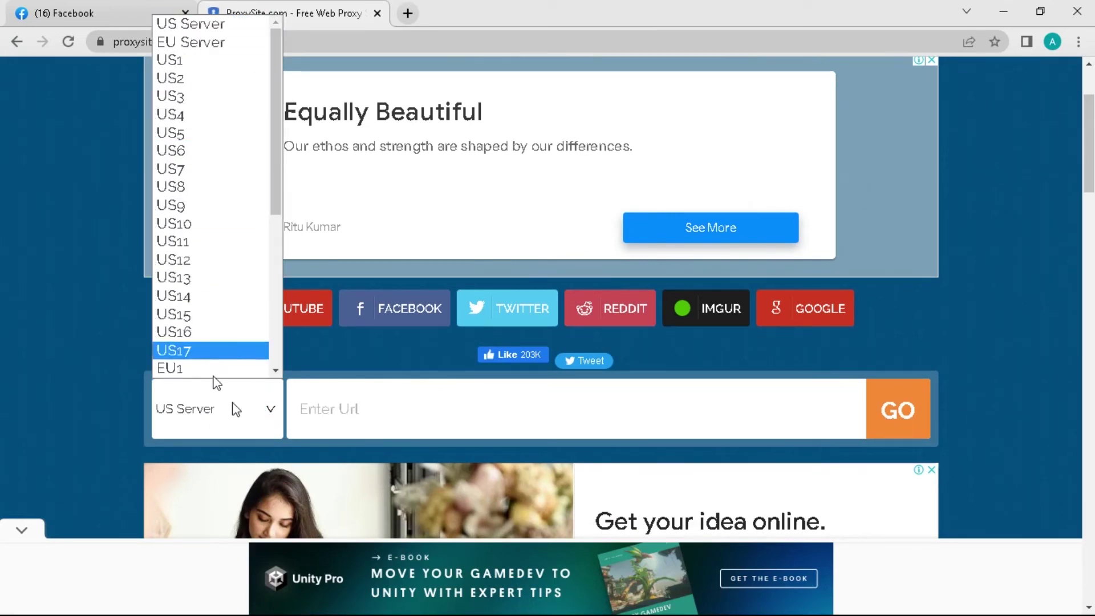
click(377, 398)
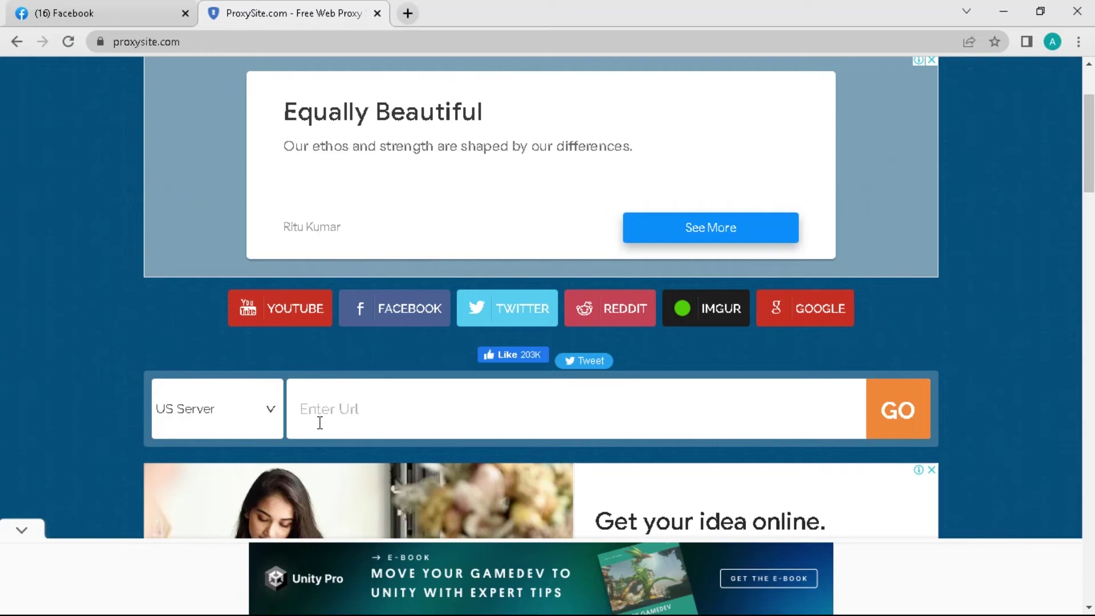
text(www.facebook.com)
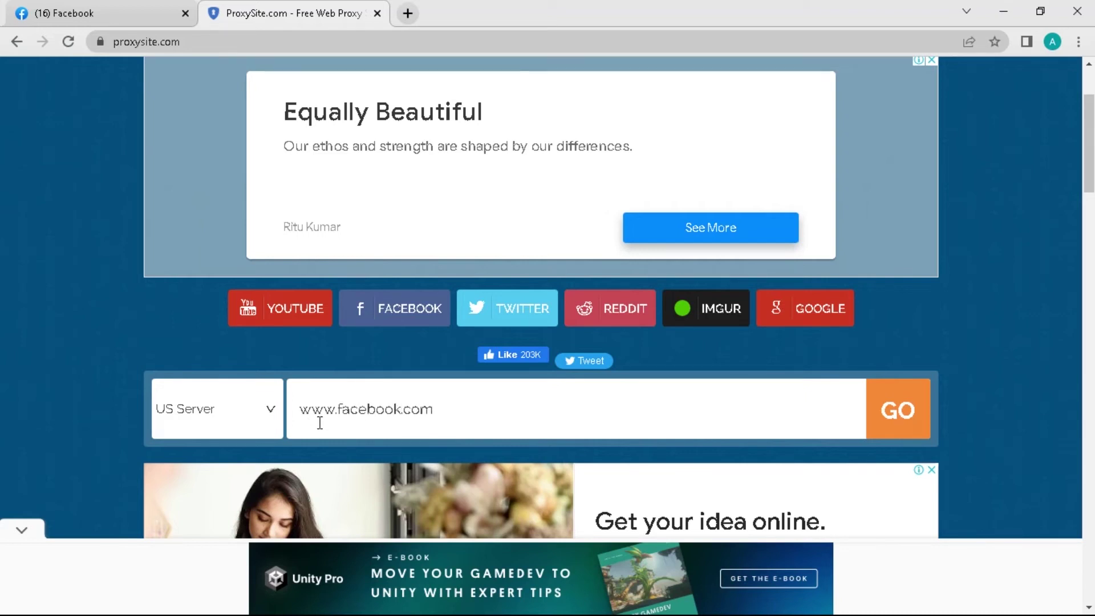
key(Return)
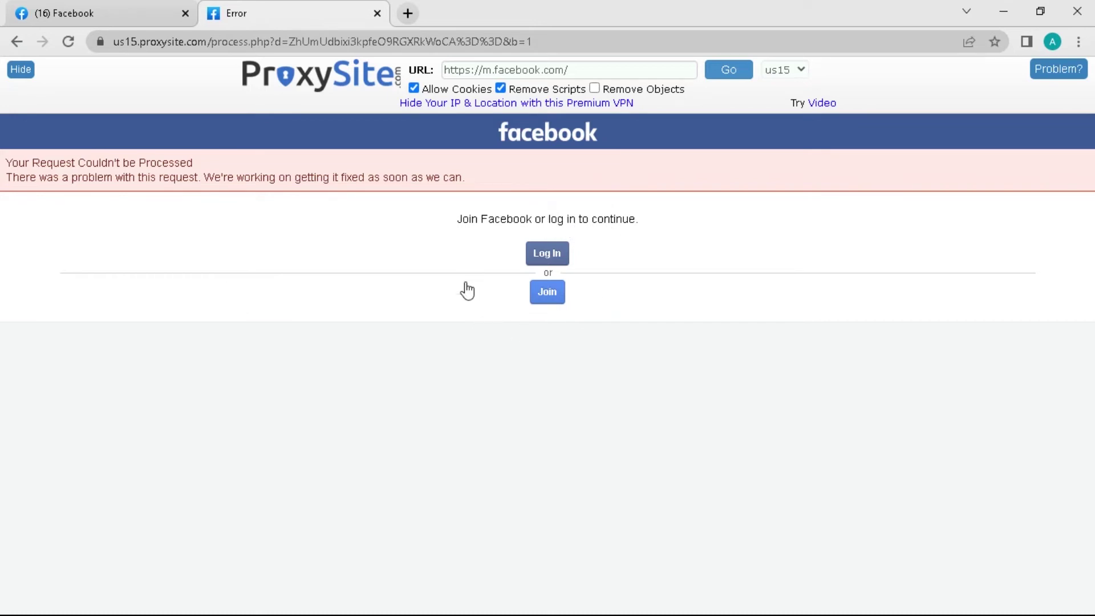
click(569, 303)
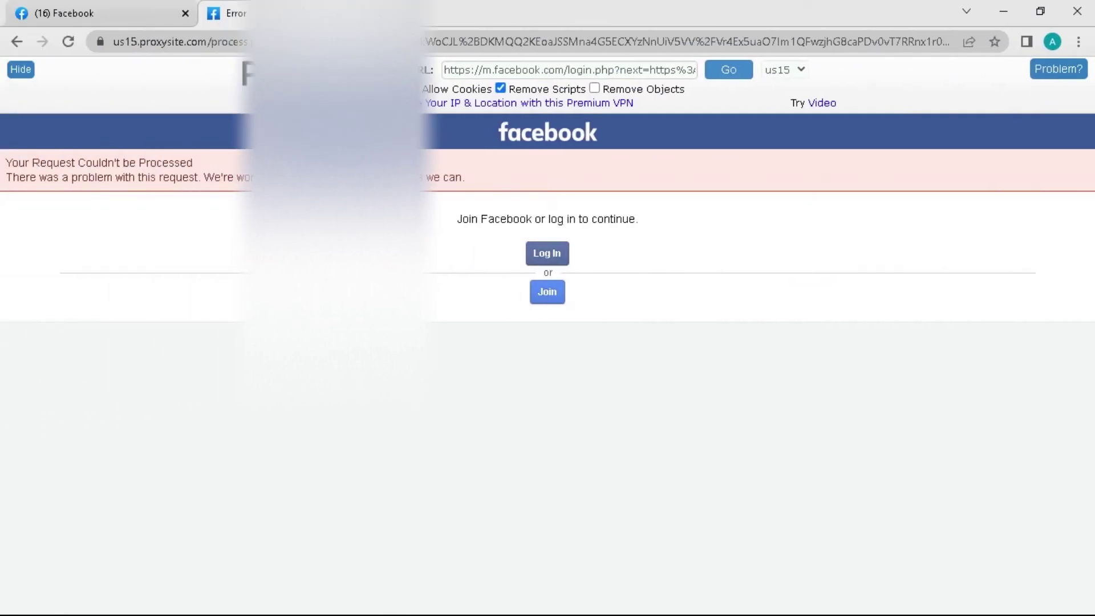
Close Chrome, switch to the Command Prompt window holding the net user output and clear it with cls
click(1077, 11)
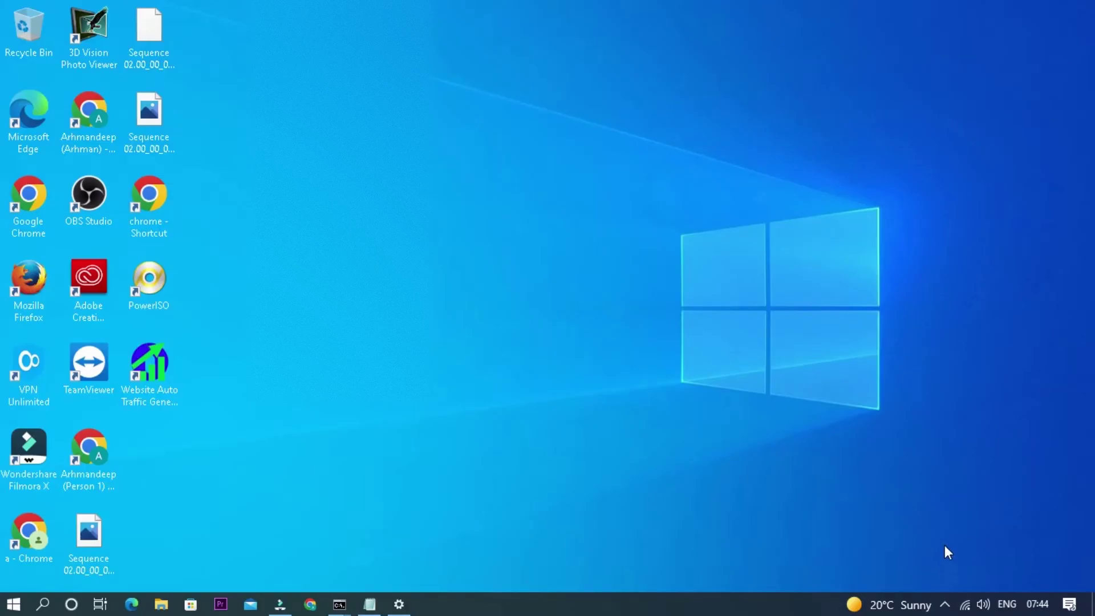
mouse_move(340, 605)
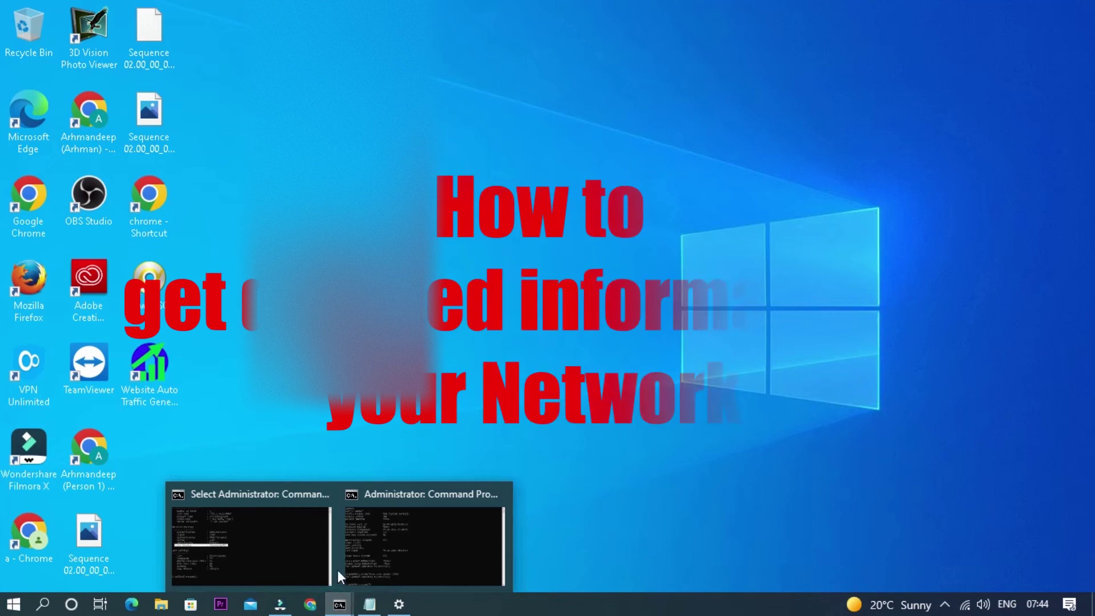
click(324, 494)
click(367, 533)
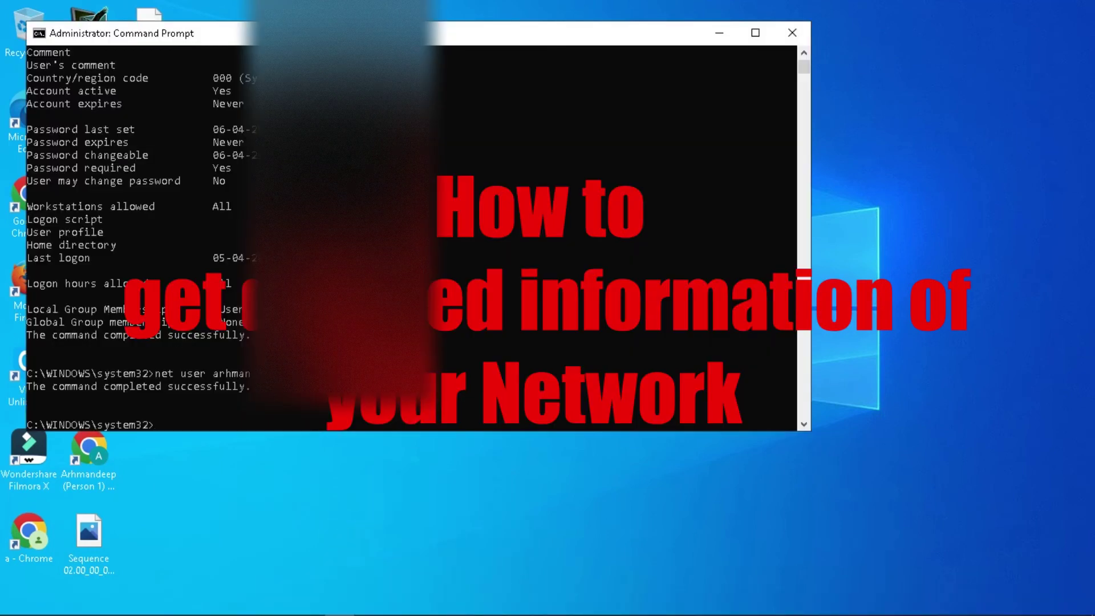
text(cls)
key(Return)
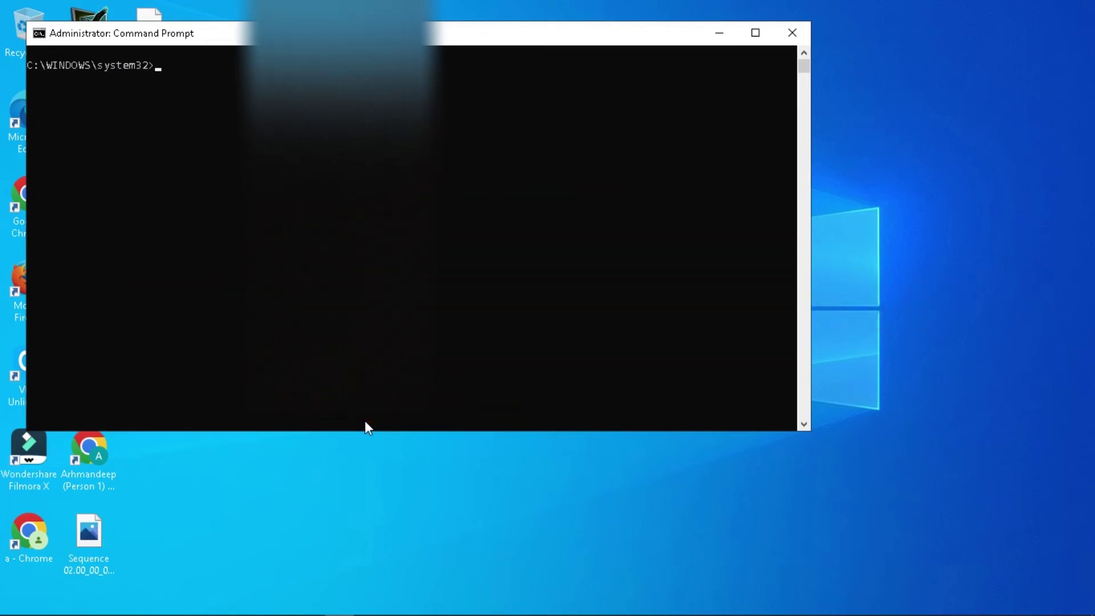
Run ipconfig /all and maximize the Command Prompt window to review the network adapter details
text(i)
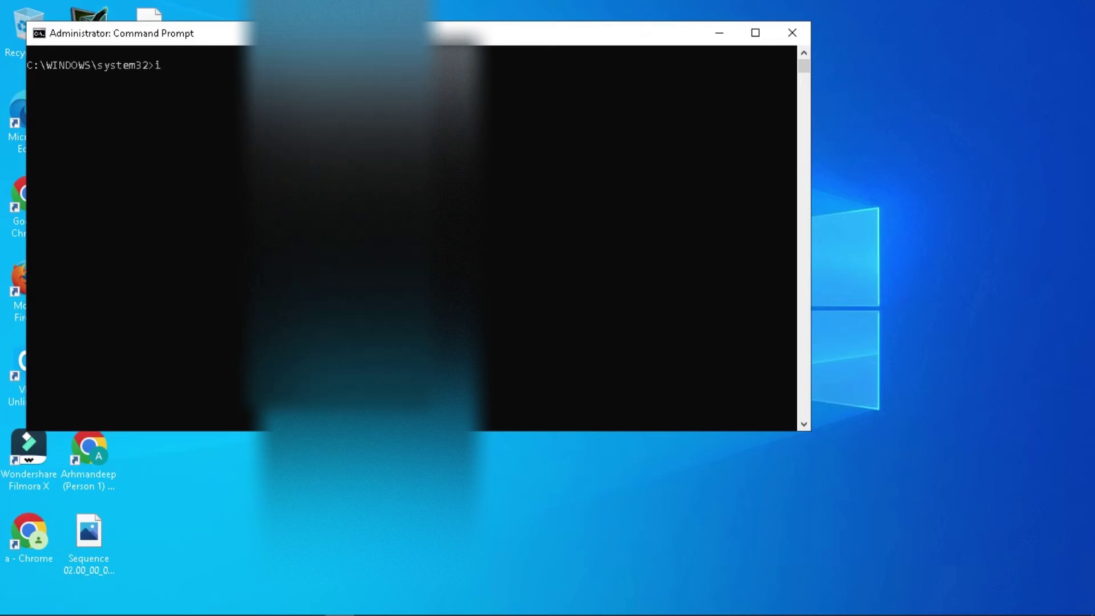
text(pconfig /all)
key(Return)
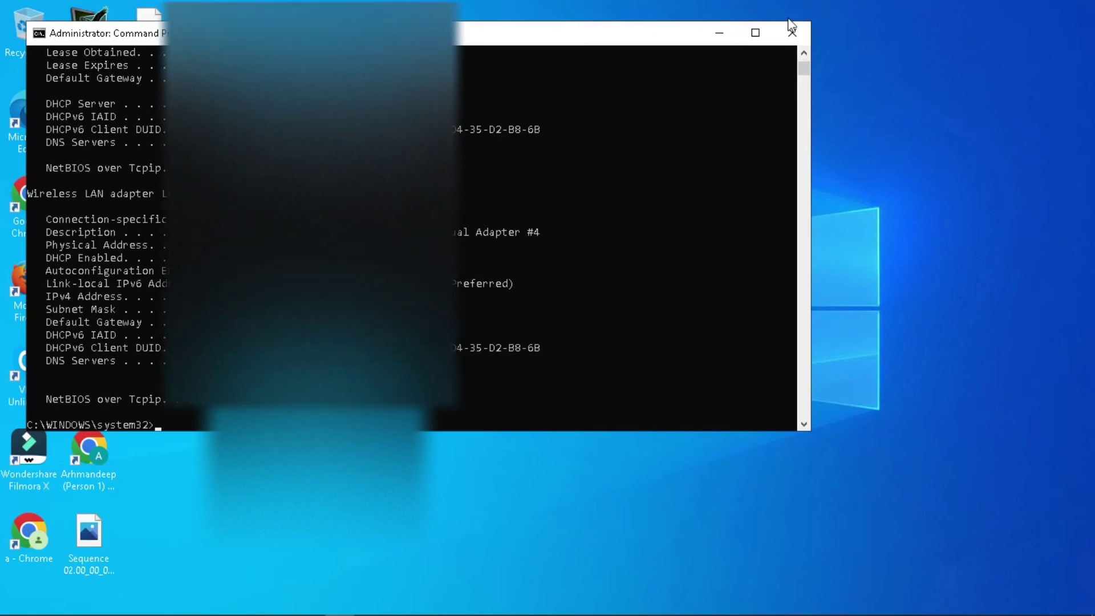
click(755, 33)
scroll(542, 314, up, 15)
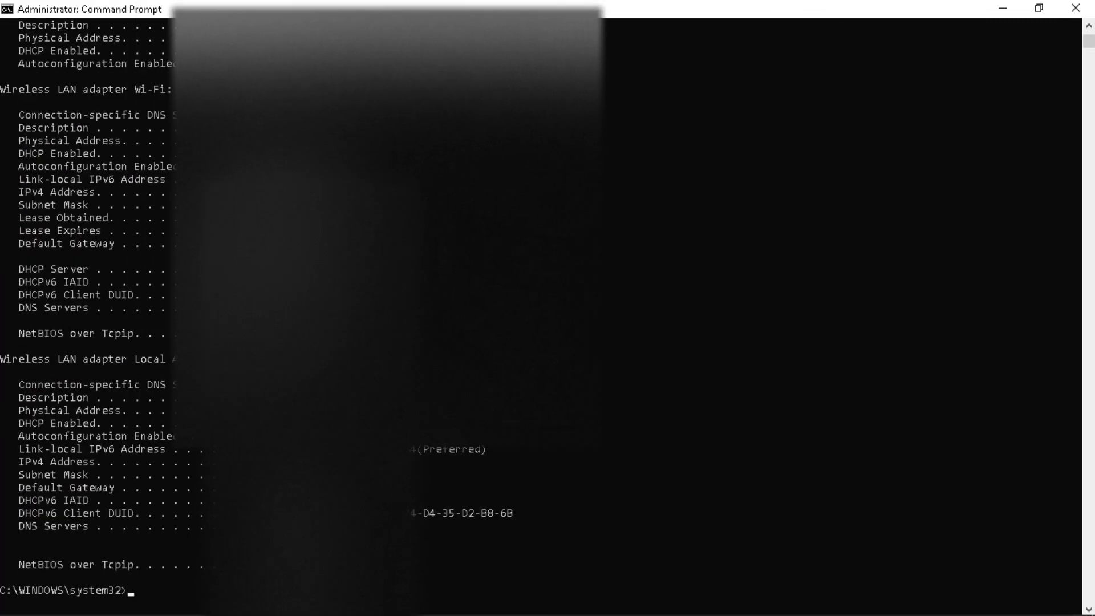
scroll(542, 313, up, 4)
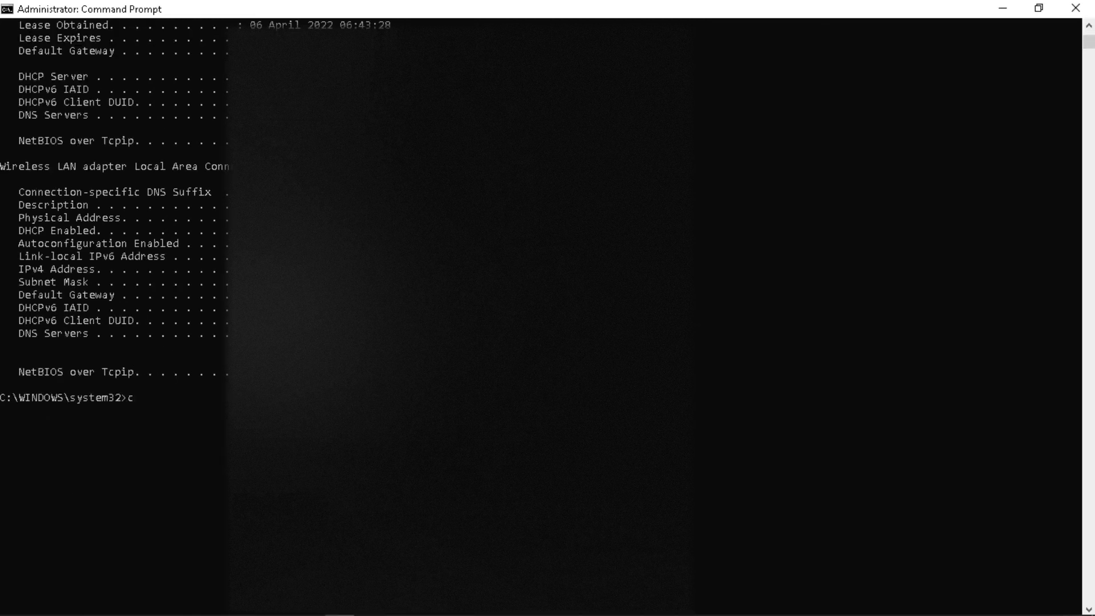
Clear the ipconfig output from the Command Prompt window with cls
text(ls)
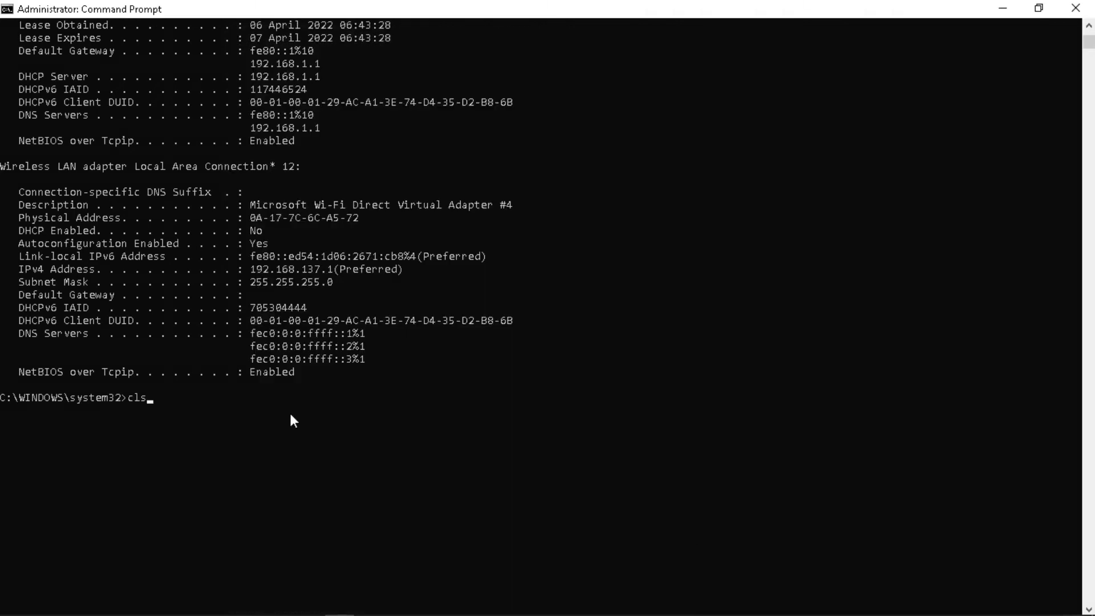
key(Return)
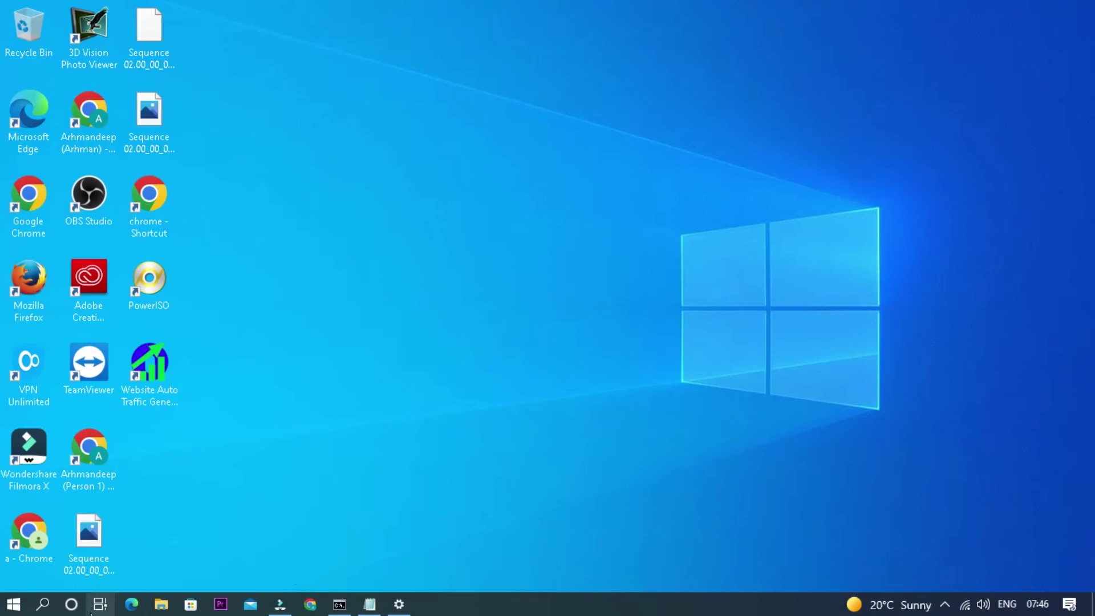
Switch to a maximized File Explorer window and open the New Volume (C:) drive from This PC
click(154, 606)
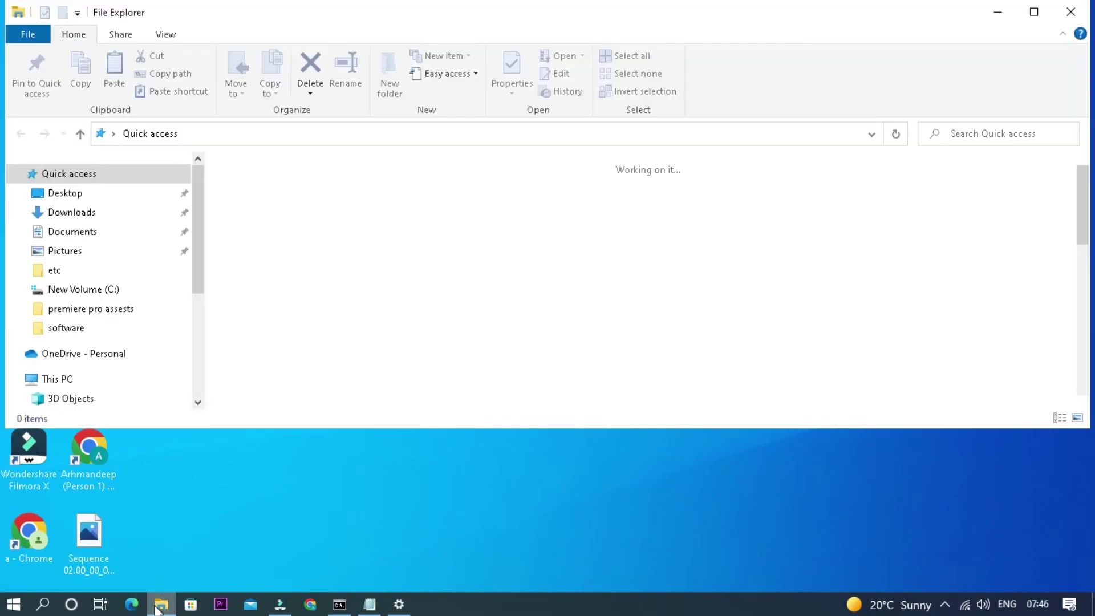
click(1042, 12)
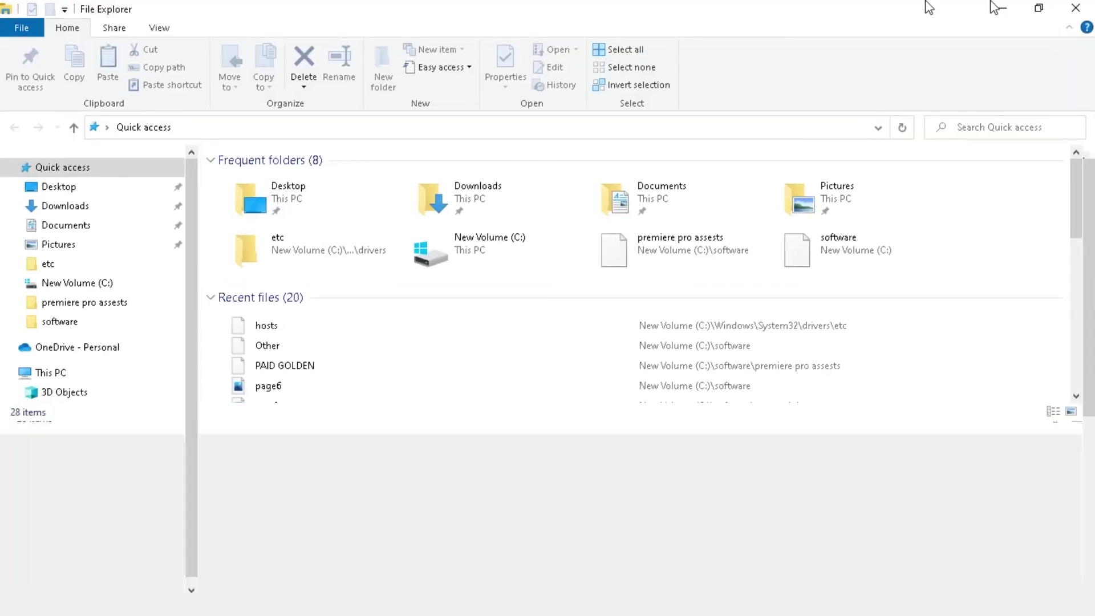
click(52, 374)
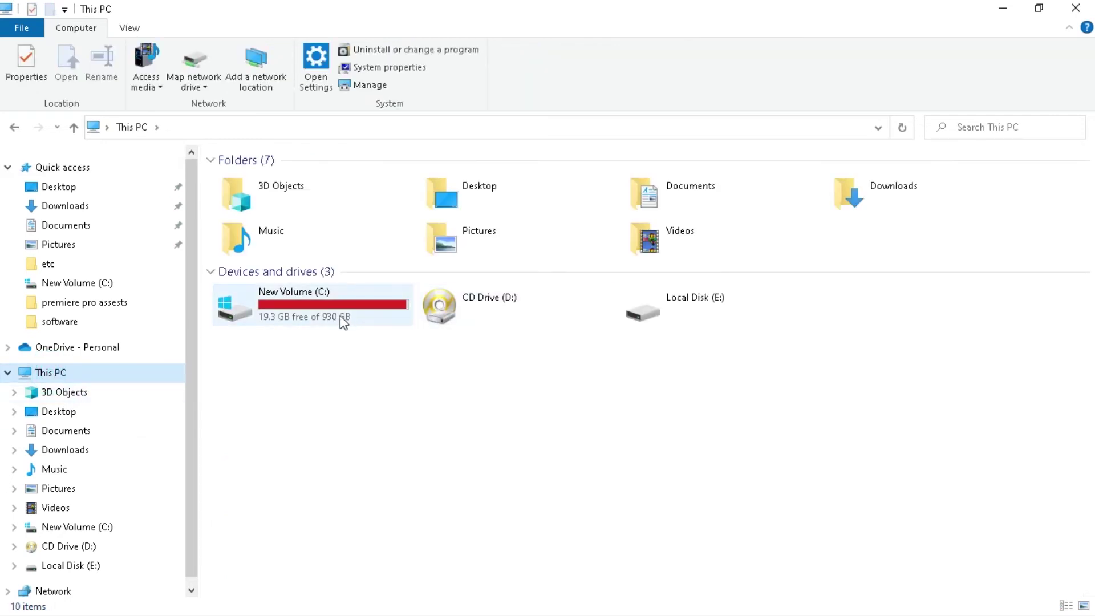
double_click(340, 318)
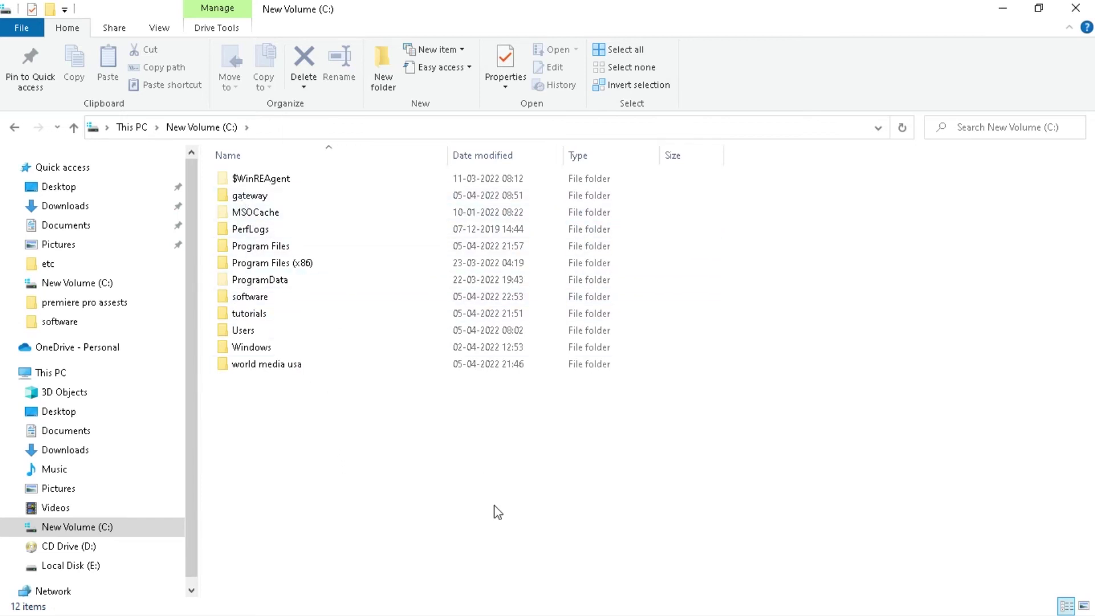
Look through the contents of the gateway folder on C: and return to the drive's root
double_click(238, 196)
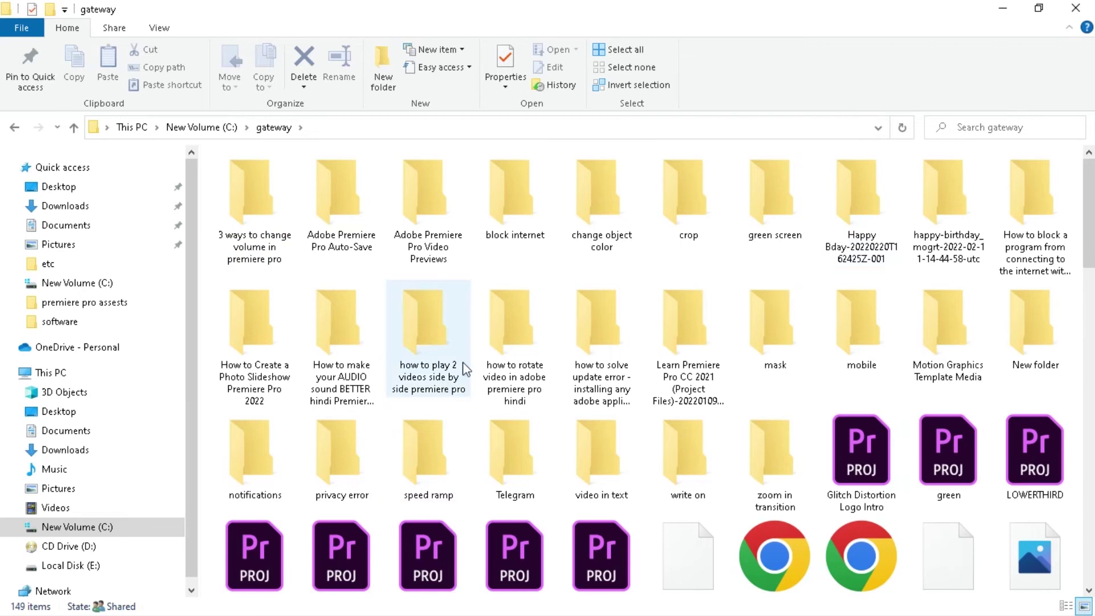
scroll(464, 368, down, 10)
scroll(465, 368, up, 10)
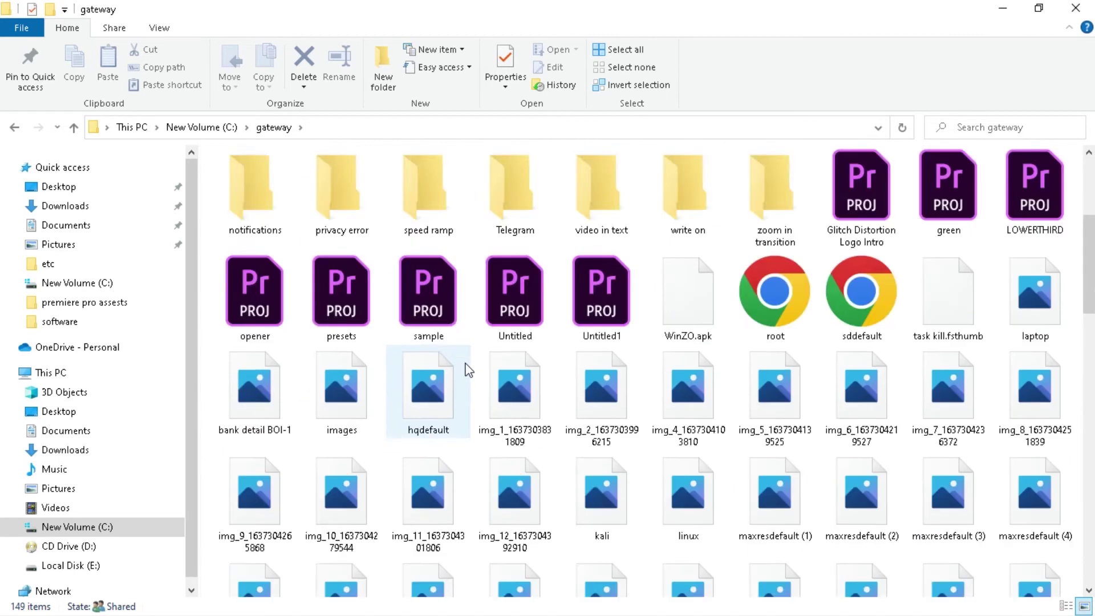
scroll(468, 369, down, 5)
scroll(430, 541, up, 12)
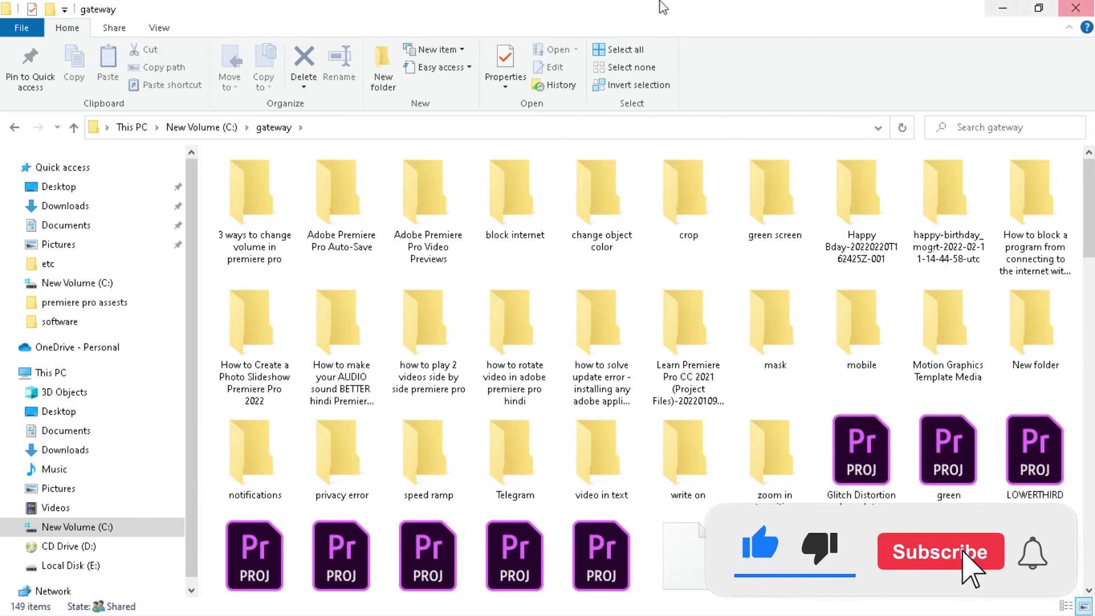
click(190, 129)
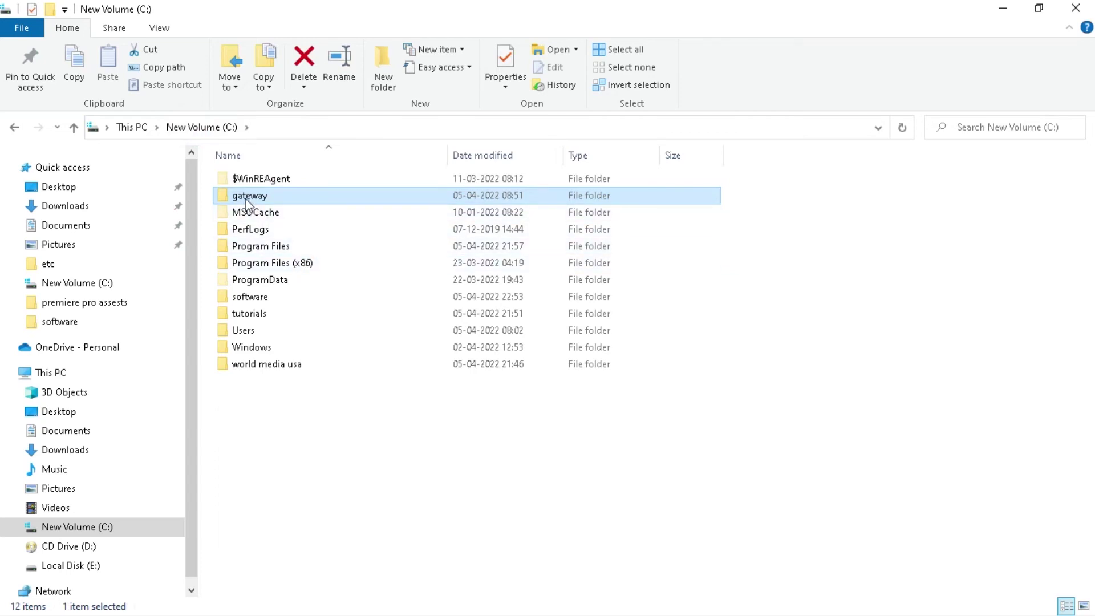
Set the Hidden attribute on the gateway folder and apply it to the folder, subfolders and files
right_click(246, 201)
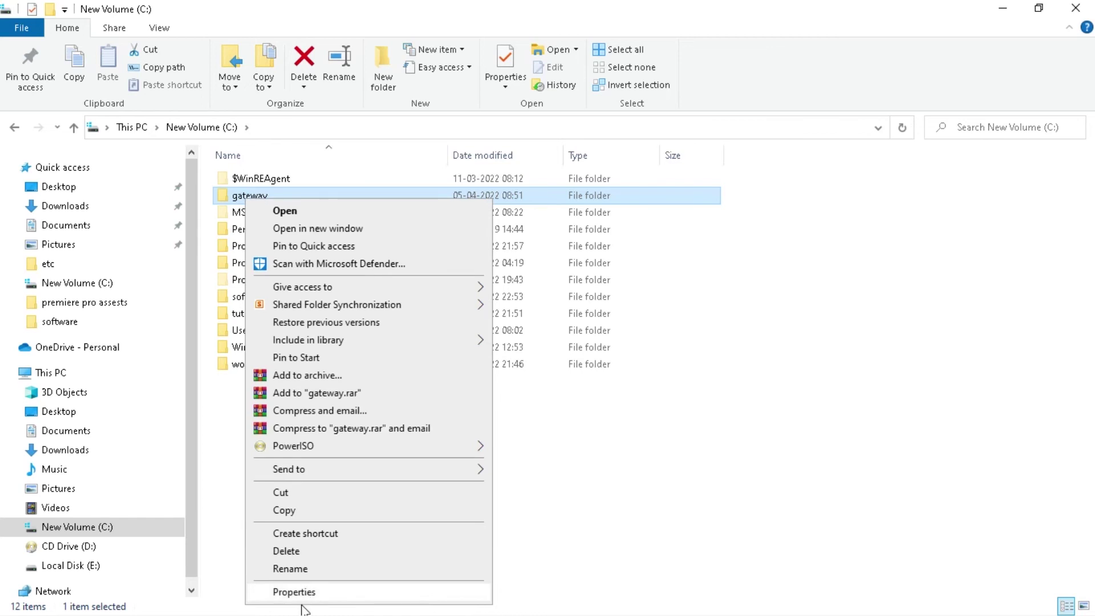
click(294, 592)
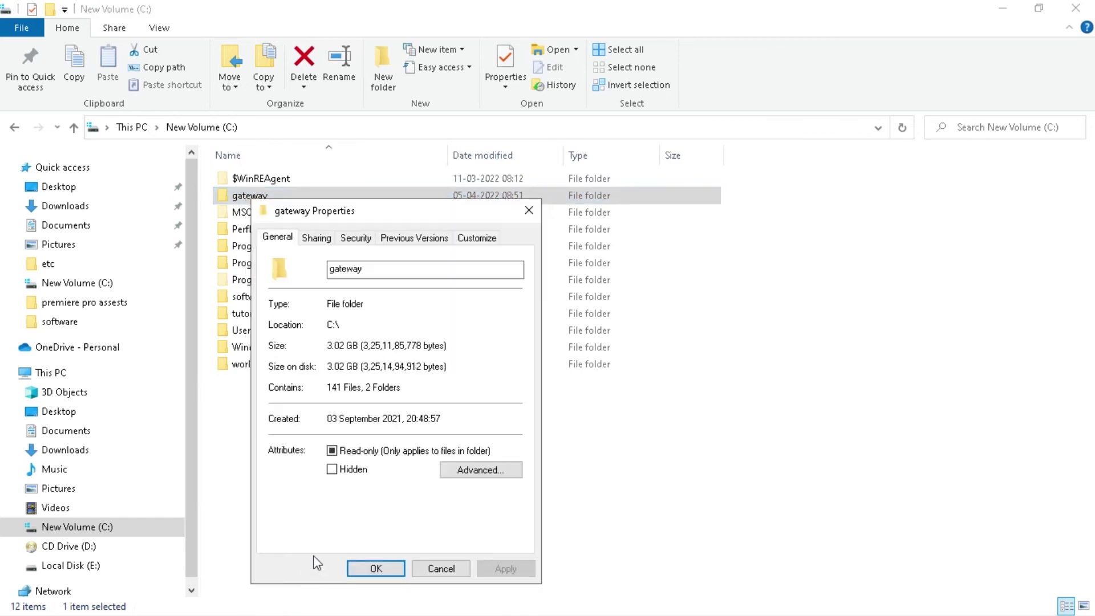
click(332, 469)
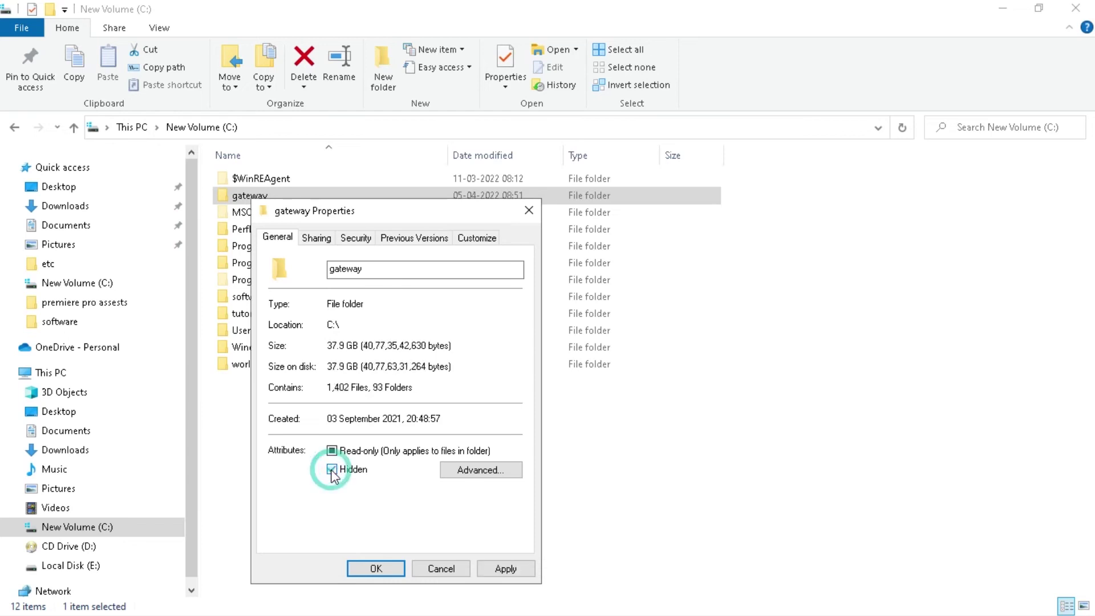
click(504, 569)
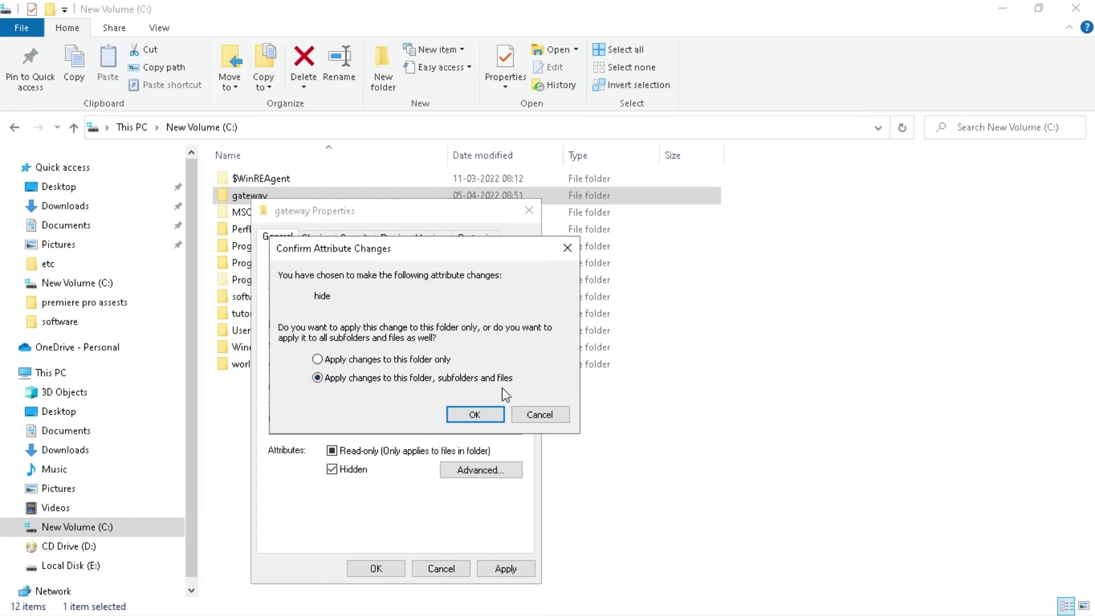
click(474, 415)
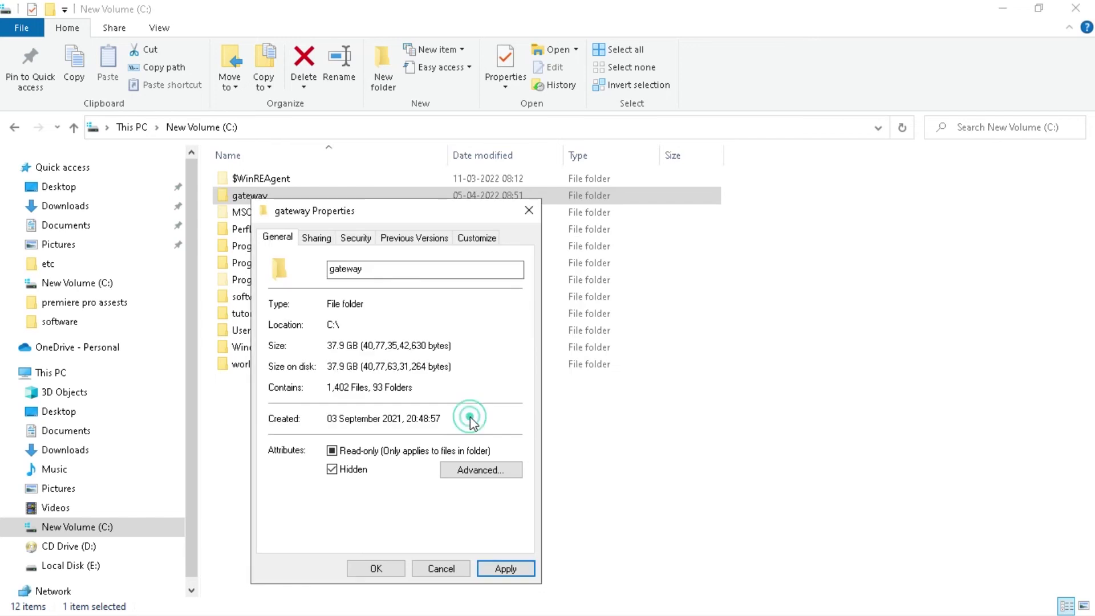
click(376, 568)
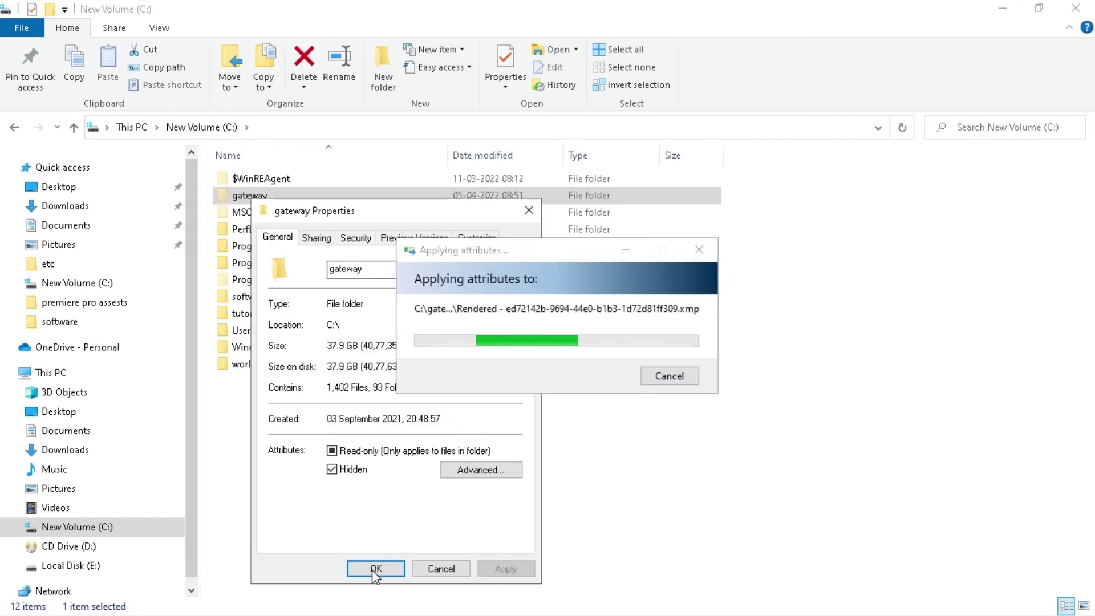
click(375, 569)
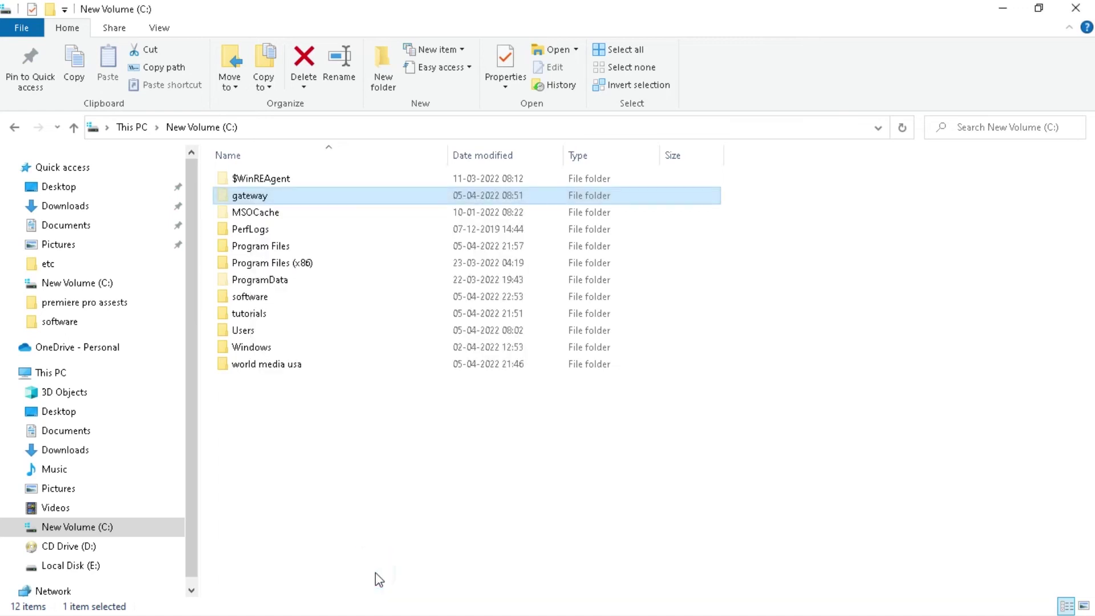
Turn off the display of hidden items on the C: drive and check which folders are still listed
click(257, 200)
click(160, 29)
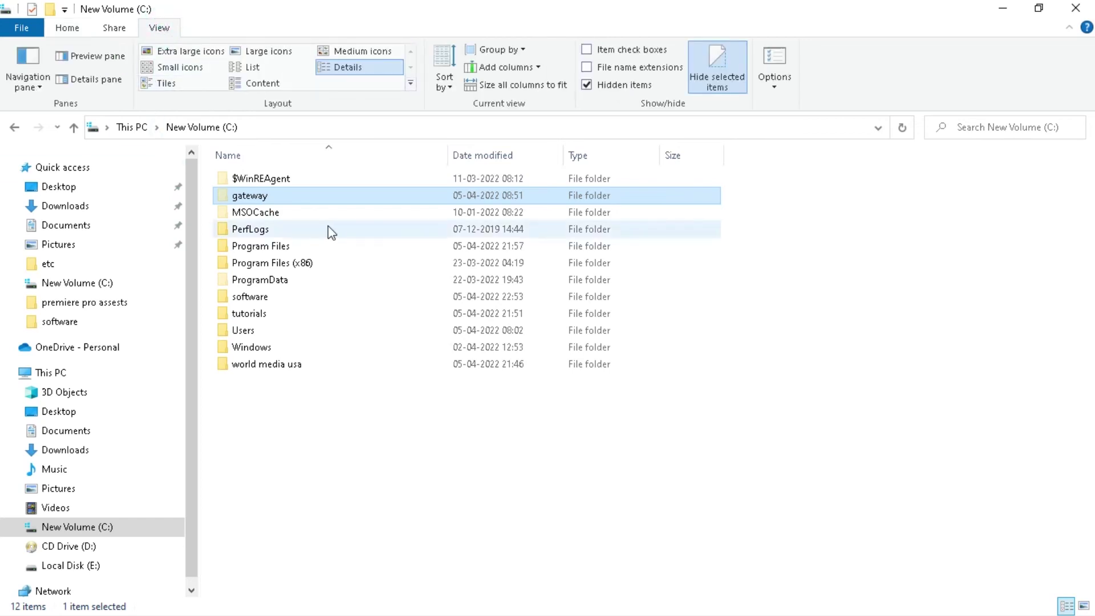
click(620, 88)
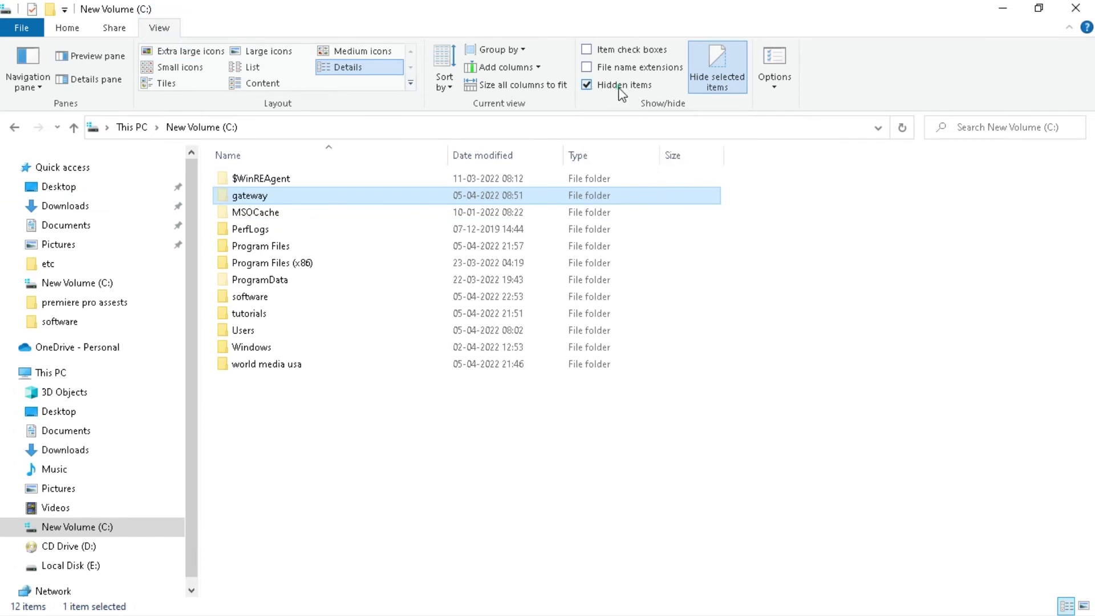
right_click(333, 439)
click(374, 298)
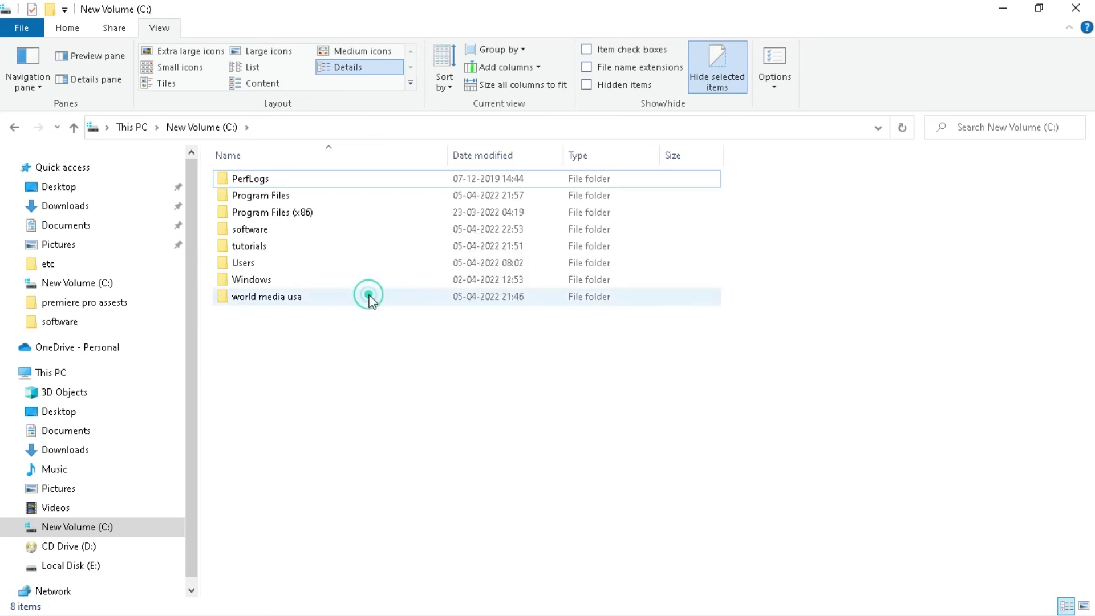
drag(275, 422, 340, 165)
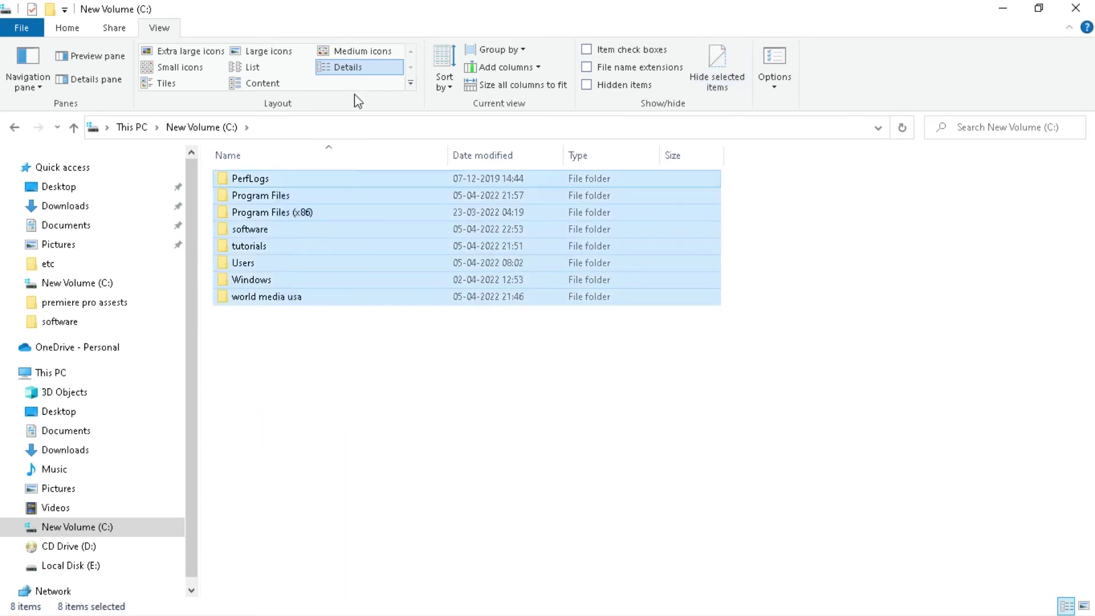
click(435, 451)
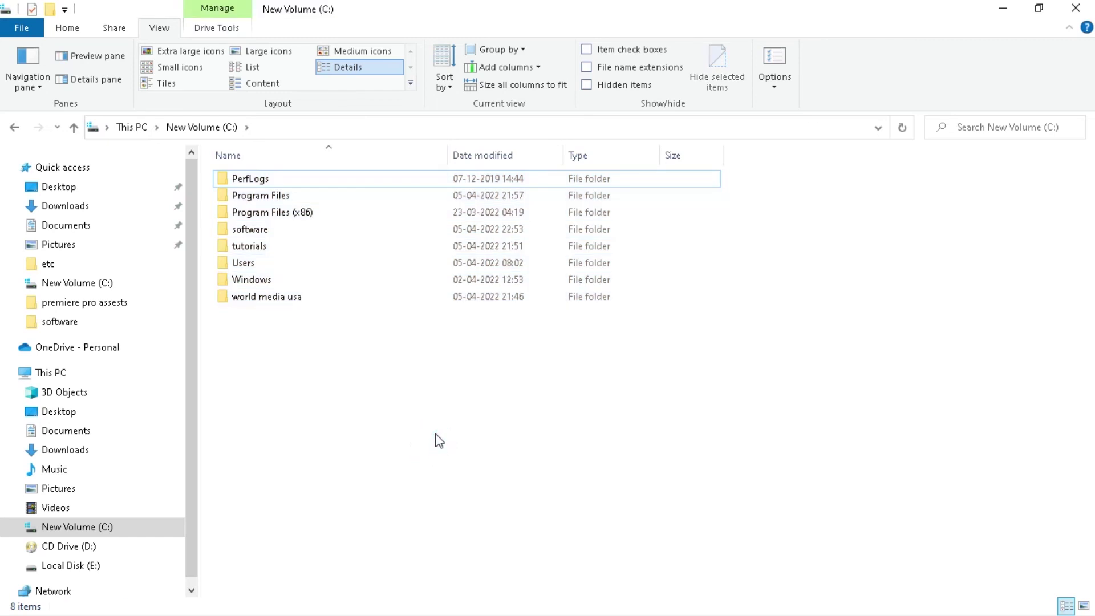
Show hidden items again and remove the Hidden attribute from the gateway folder, including its subfolders and files
click(604, 87)
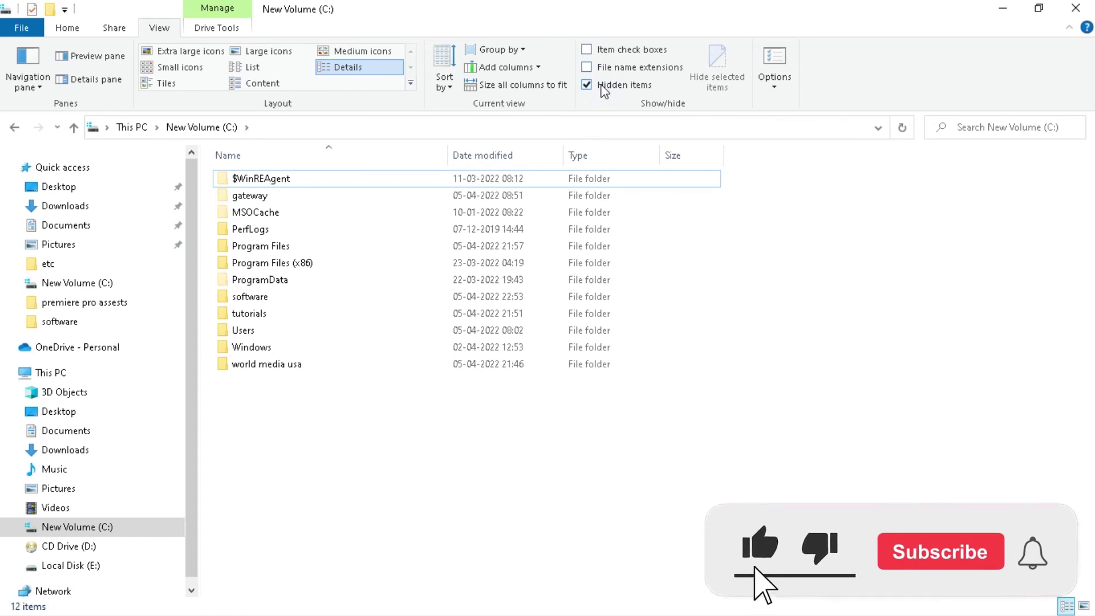
click(249, 200)
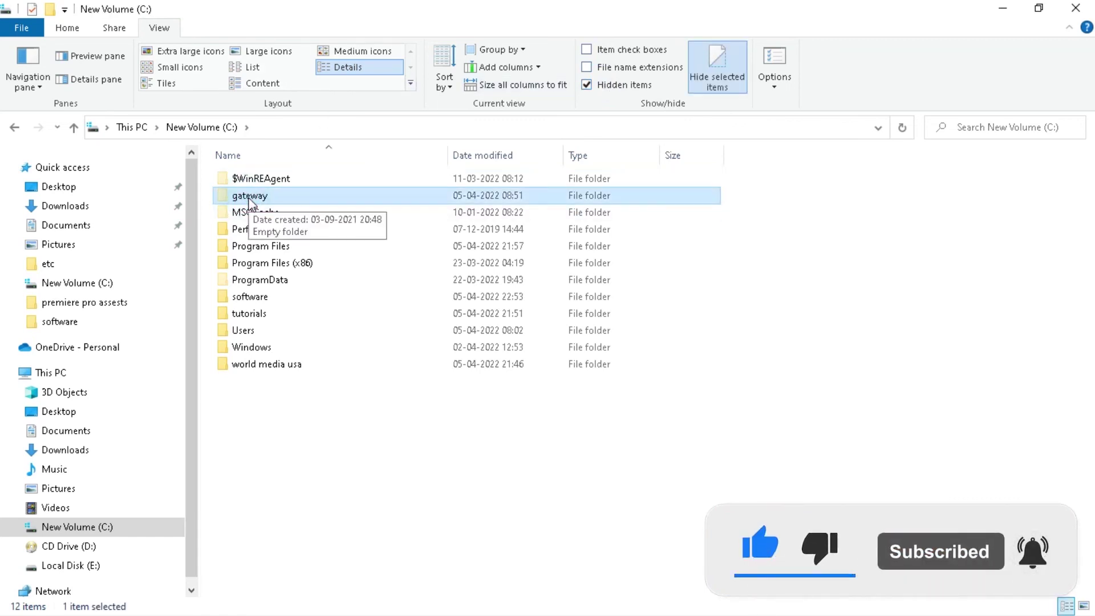
right_click(249, 201)
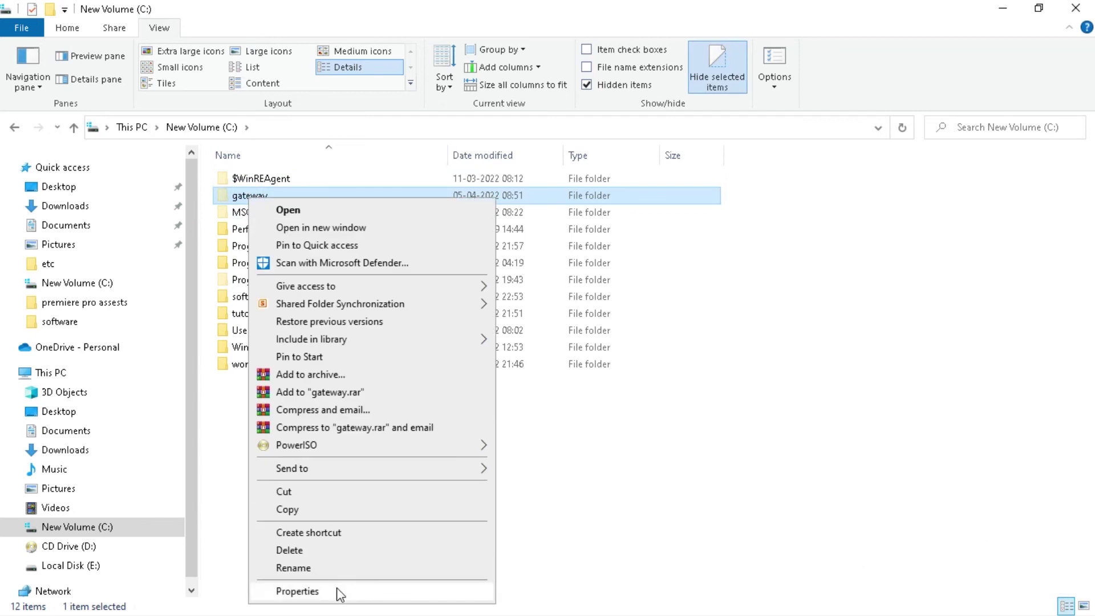
click(297, 591)
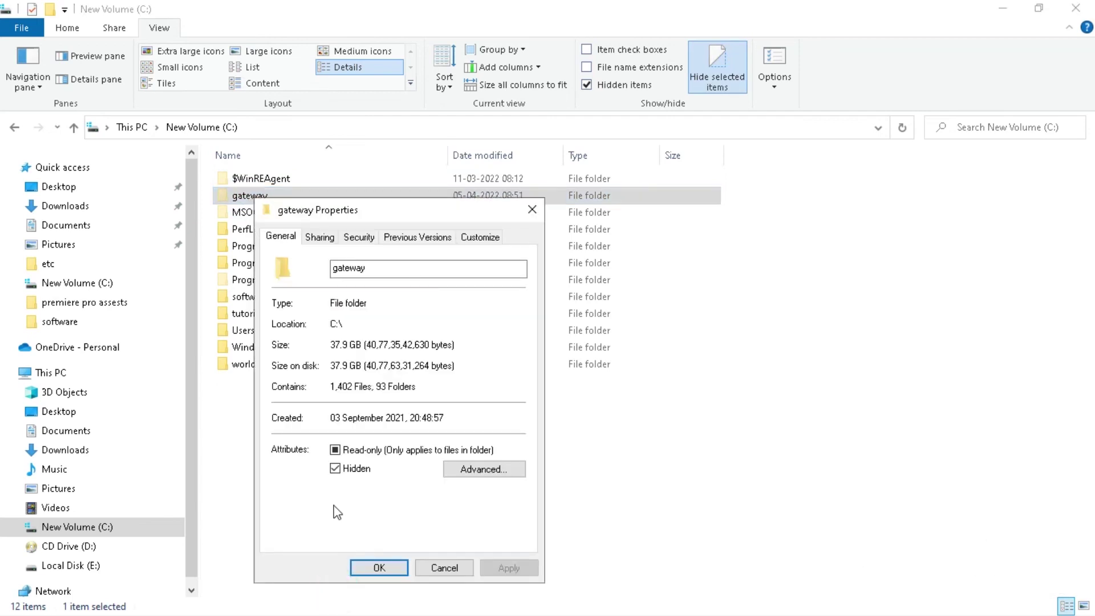
click(345, 467)
click(509, 568)
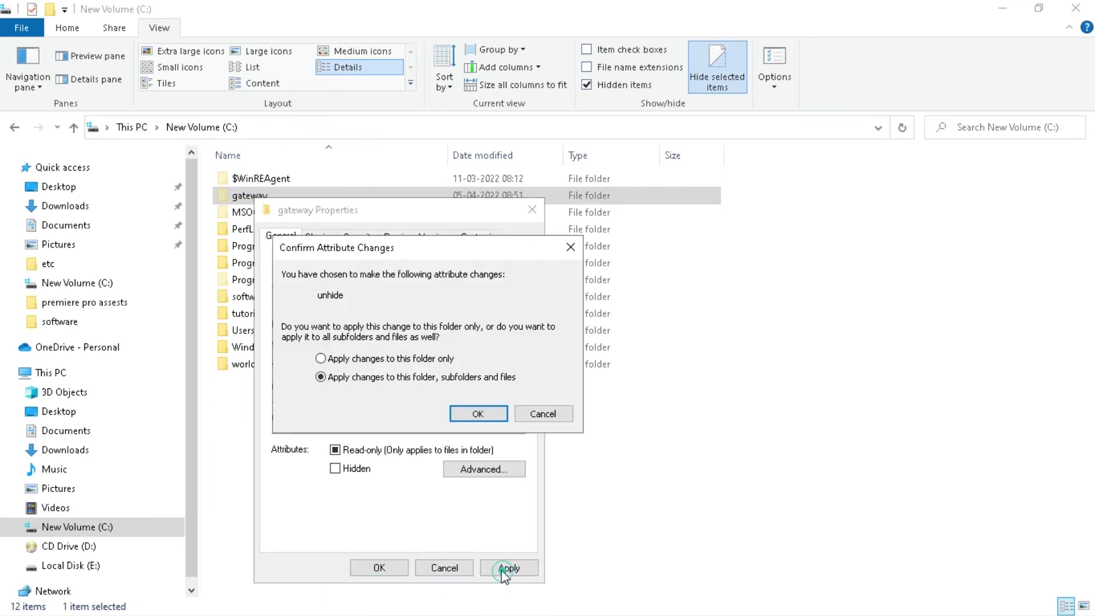
click(471, 415)
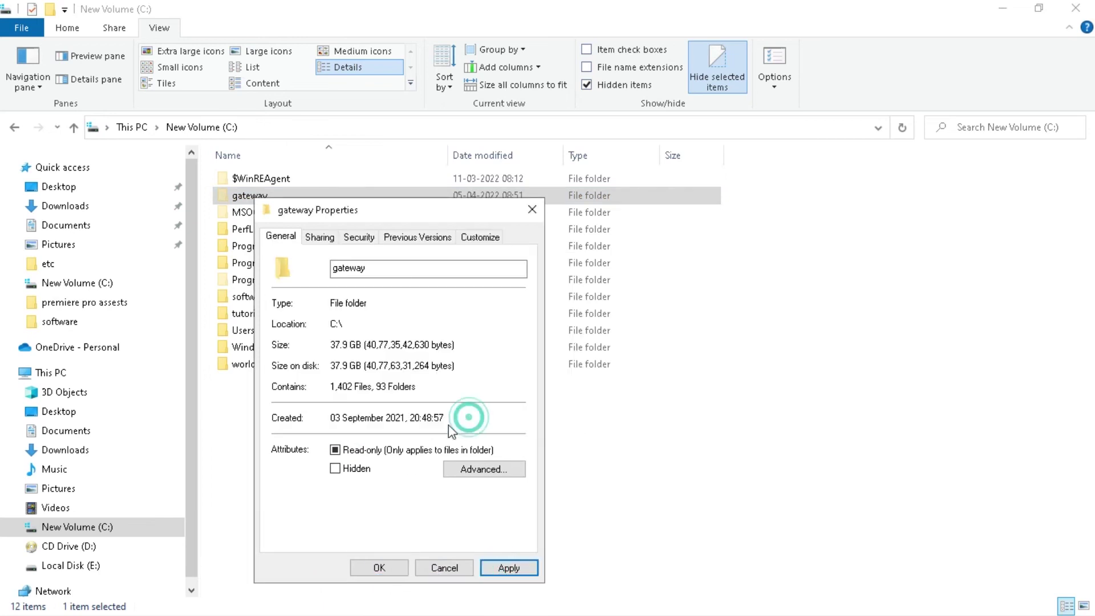
click(374, 568)
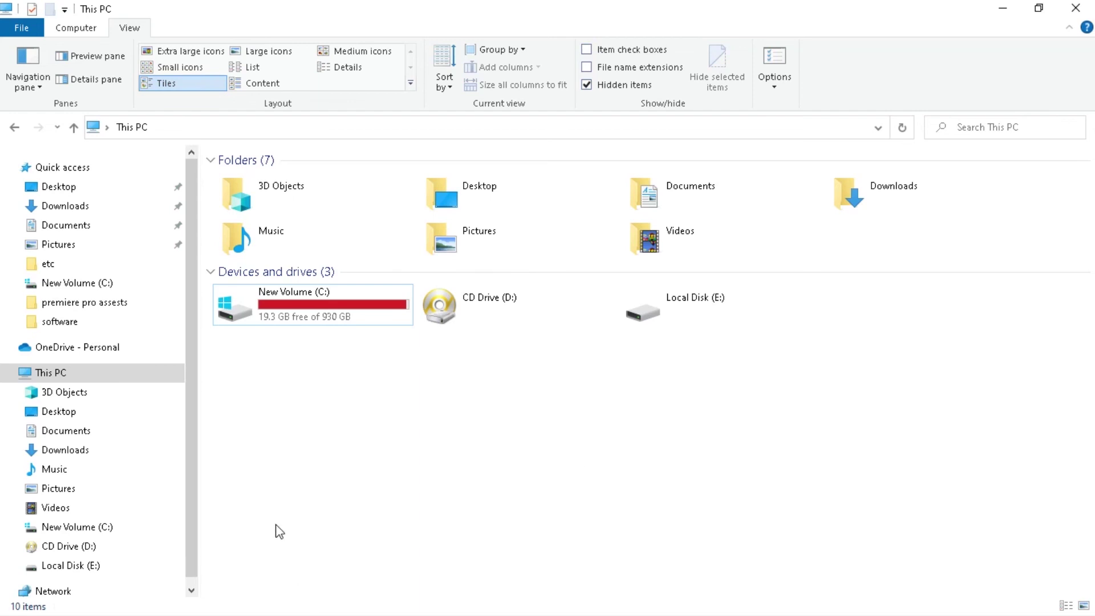
Open the Local Group Policy Editor with gpedit.msc, minimizing File Explorer behind it and widening the policy tree pane
key(super)
click(53, 602)
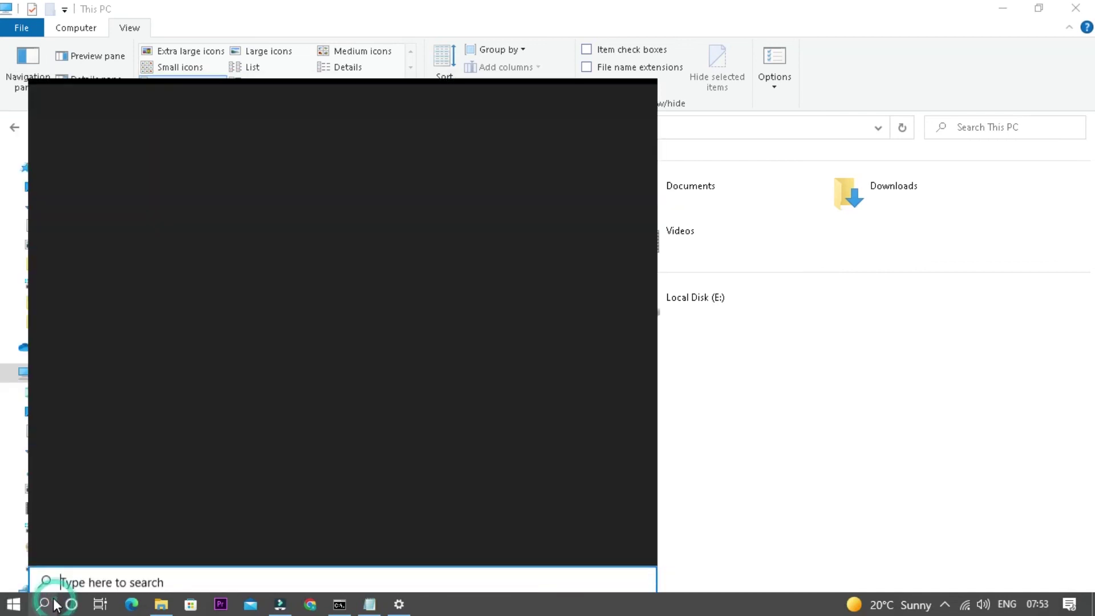
text(gpe)
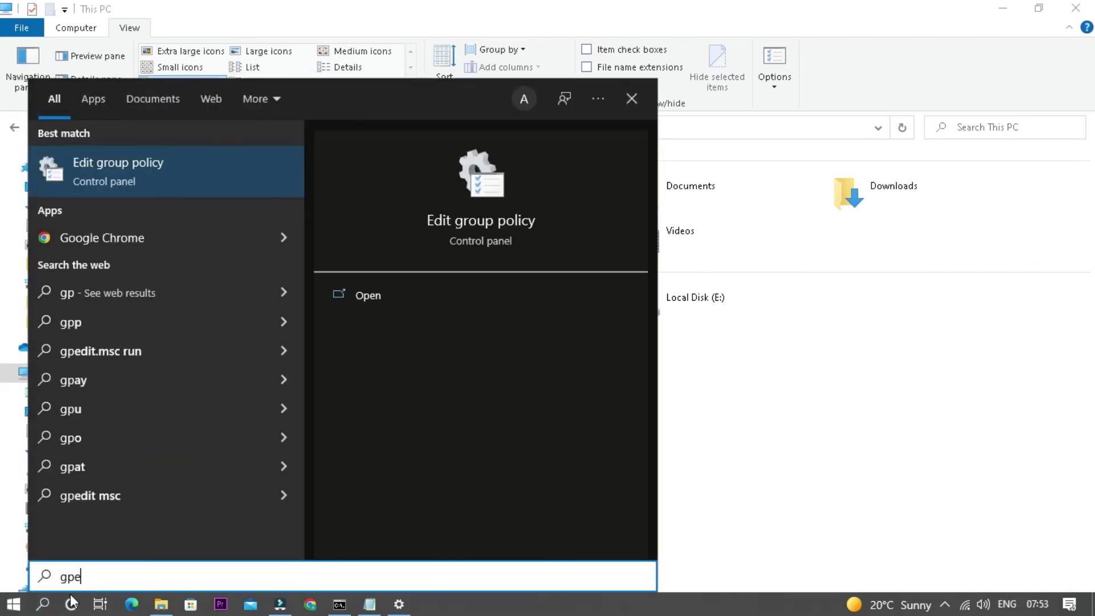
text(dit.msc)
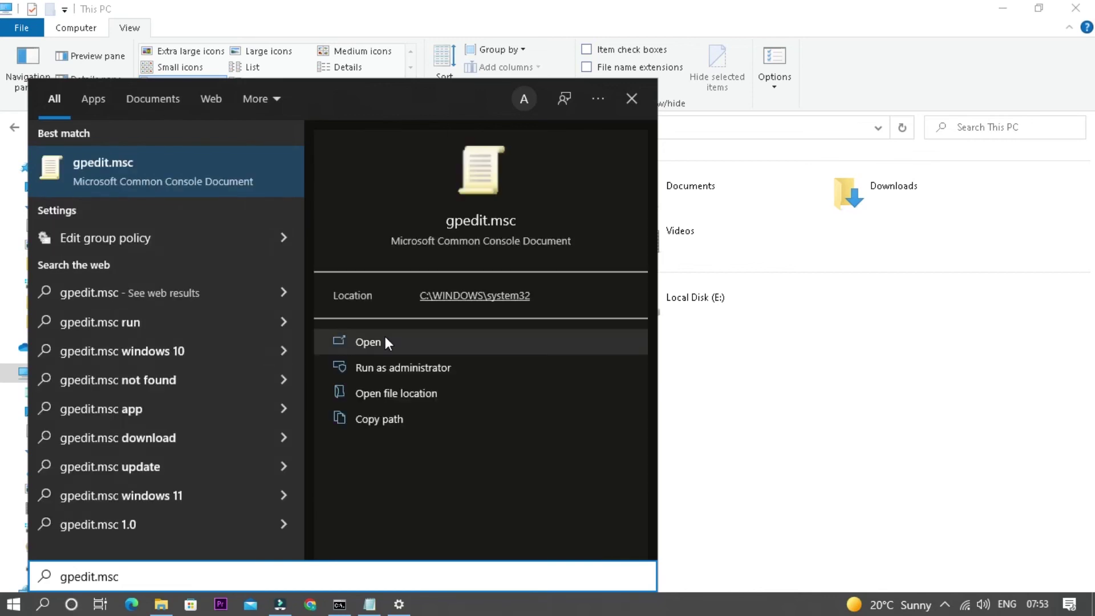
click(385, 341)
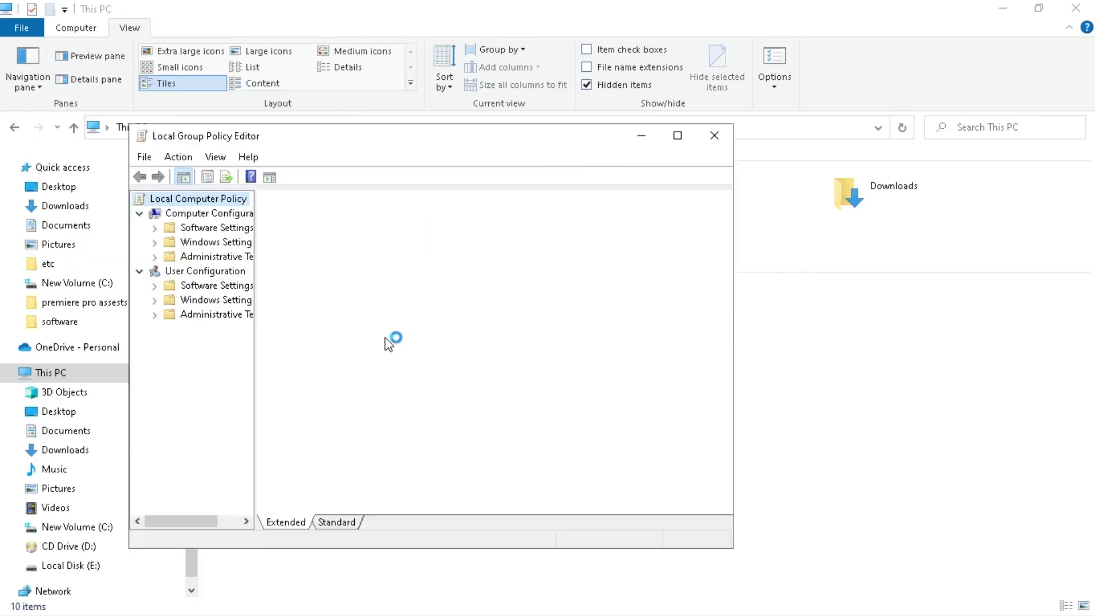
click(1002, 8)
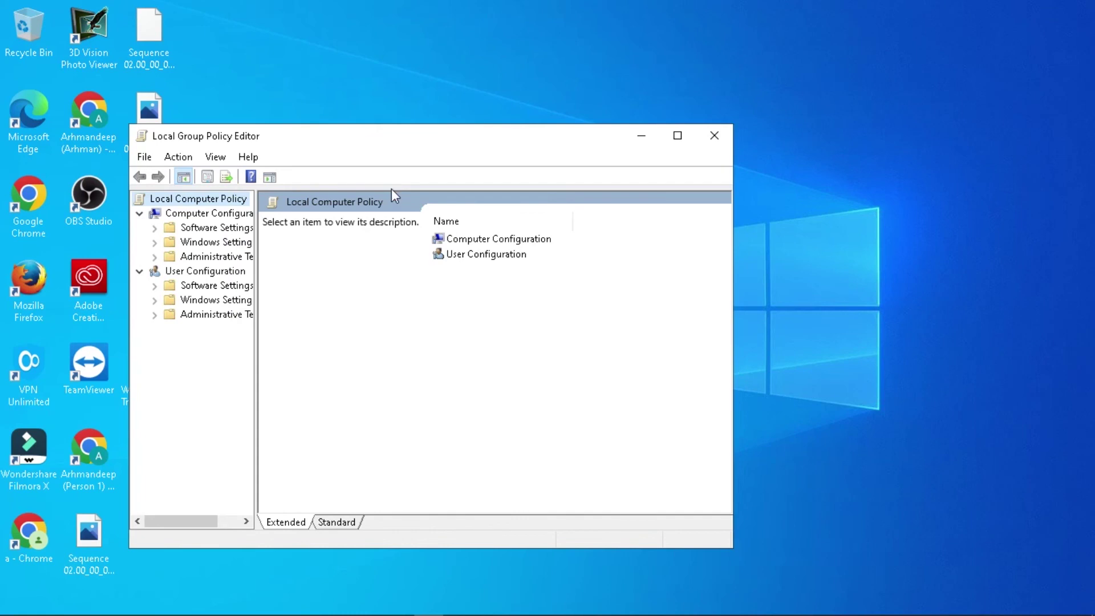
drag(256, 353, 300, 363)
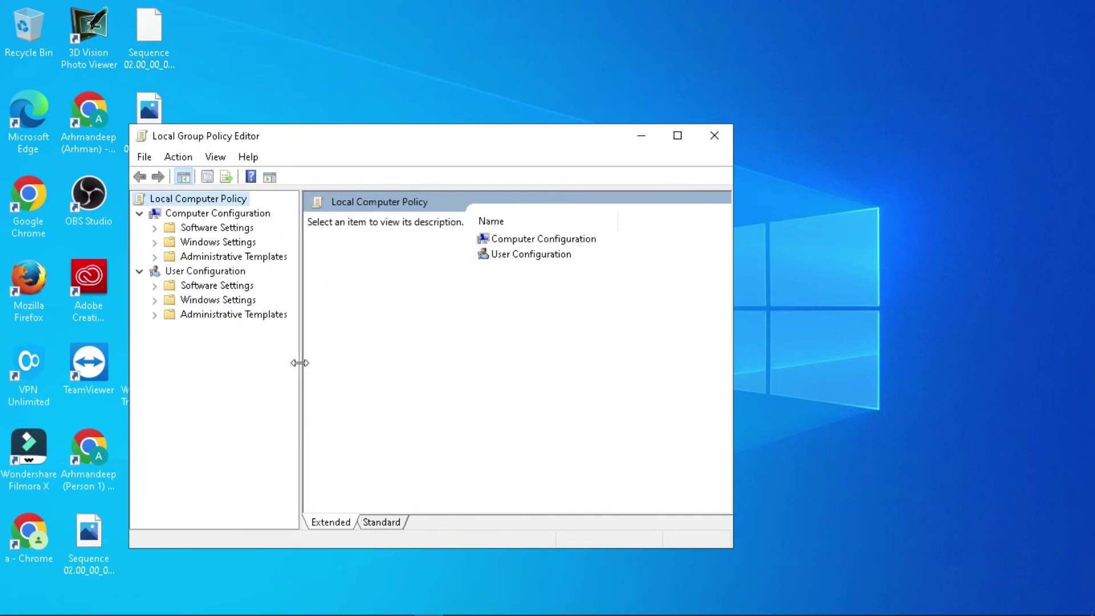
Maximize the policy editor and open File Explorer under User Configuration > Administrative Templates > Windows Components
click(201, 272)
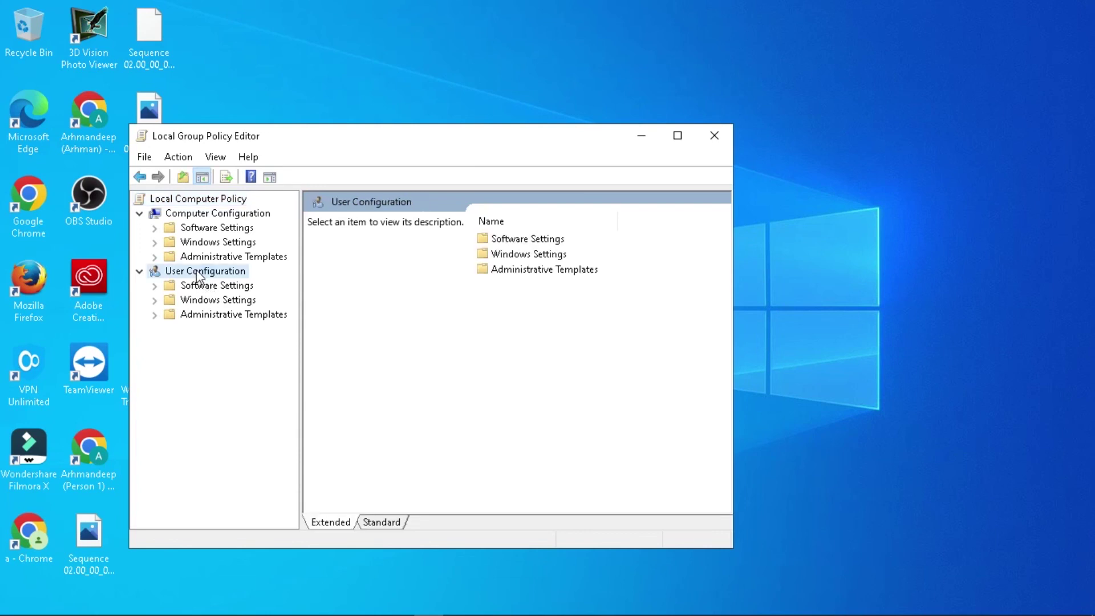
double_click(209, 316)
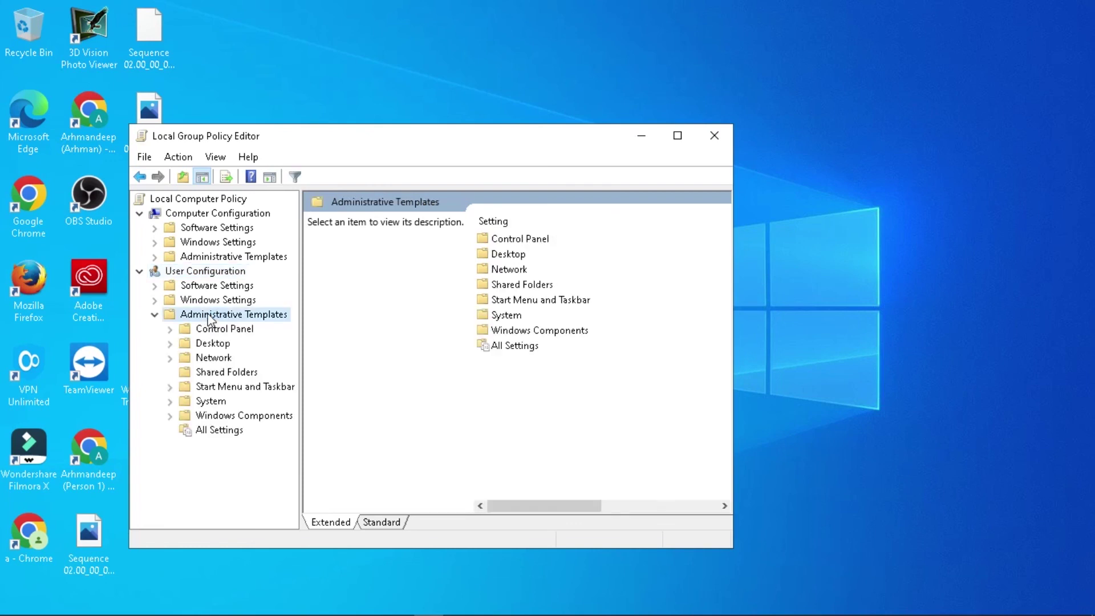
double_click(228, 417)
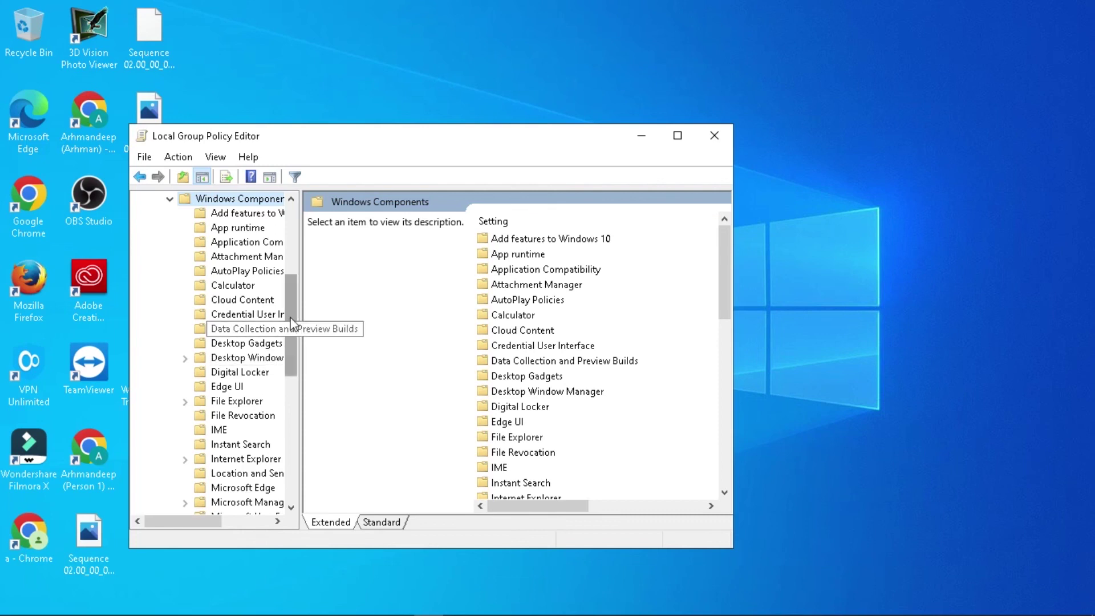
drag(291, 322, 675, 137)
click(677, 136)
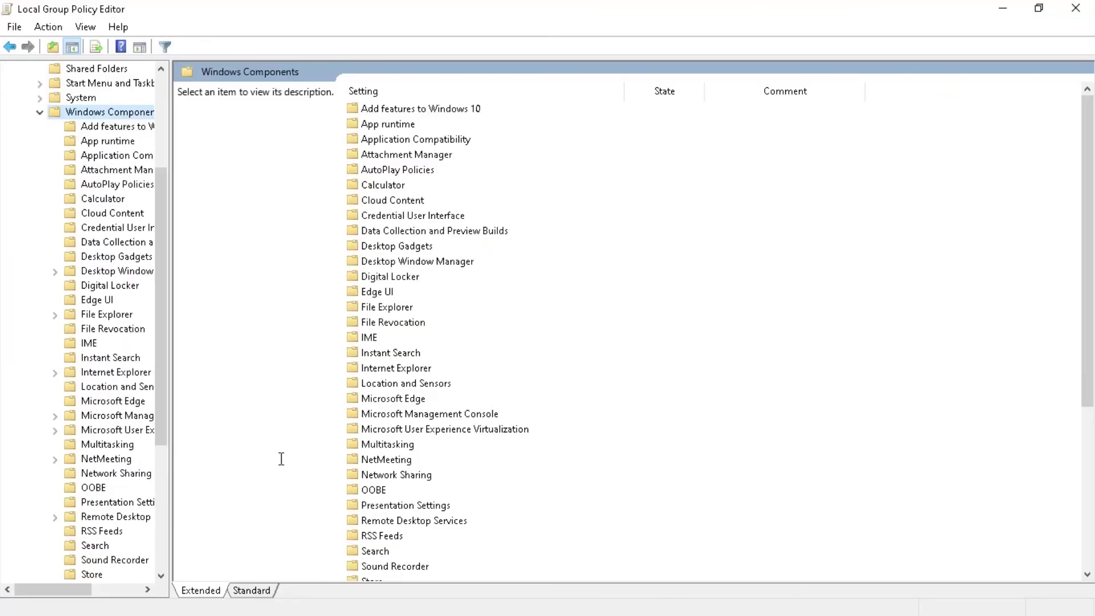
double_click(115, 316)
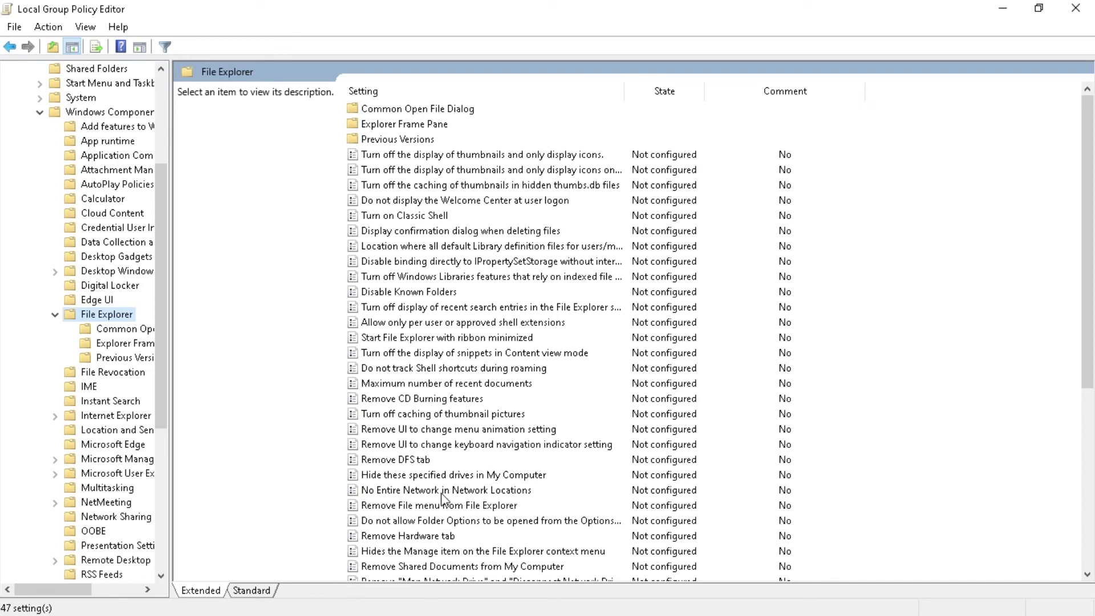
Enable the "Hide these specified drives in My Computer" policy with the option "Restrict D drive only" and apply it
click(441, 478)
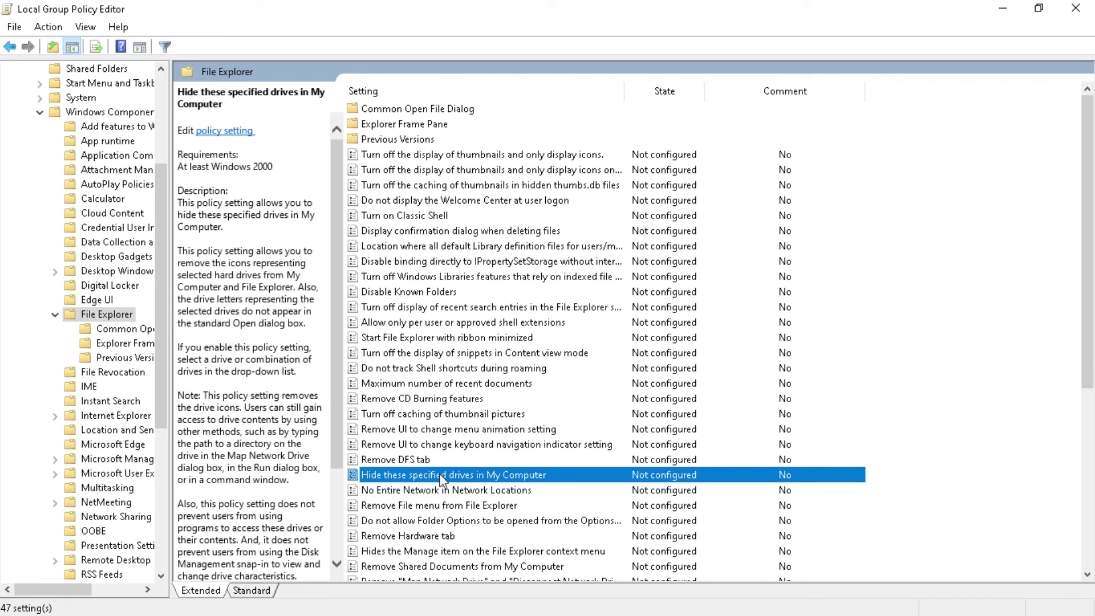
double_click(439, 476)
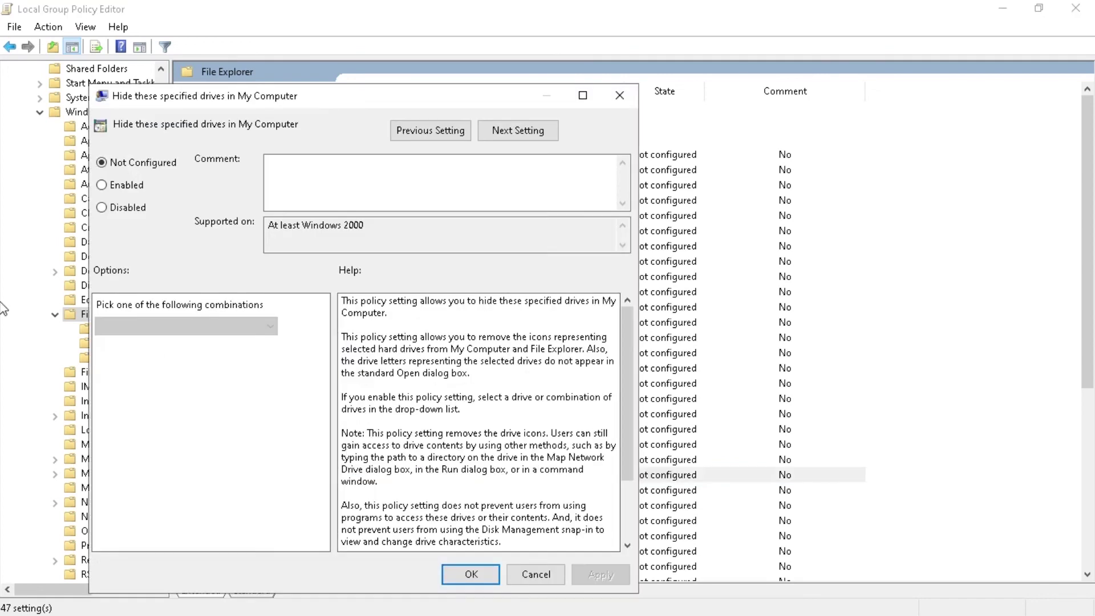
click(122, 185)
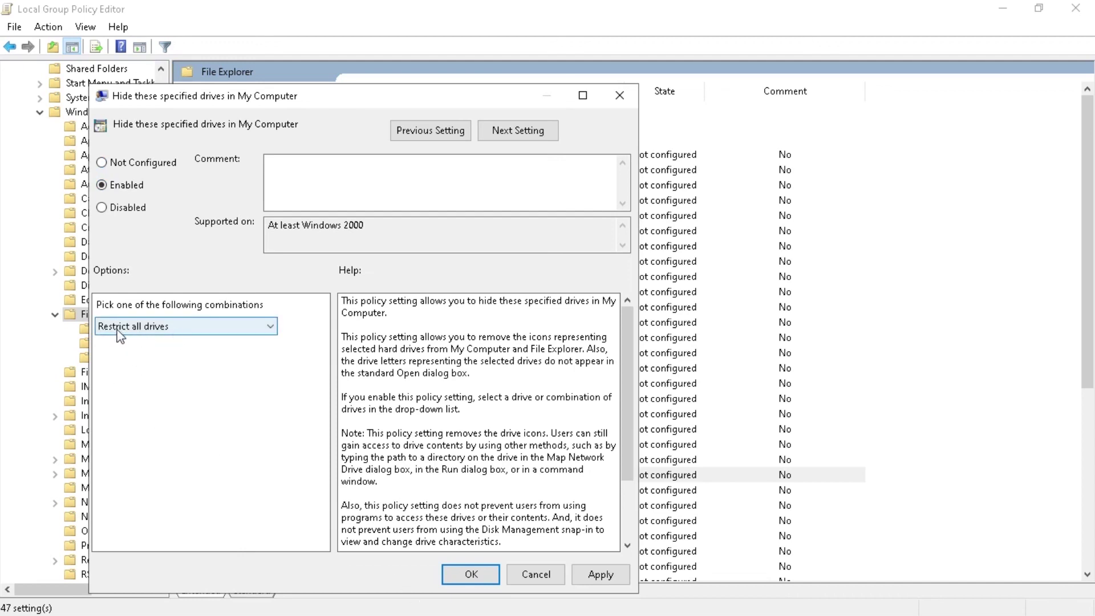
click(168, 329)
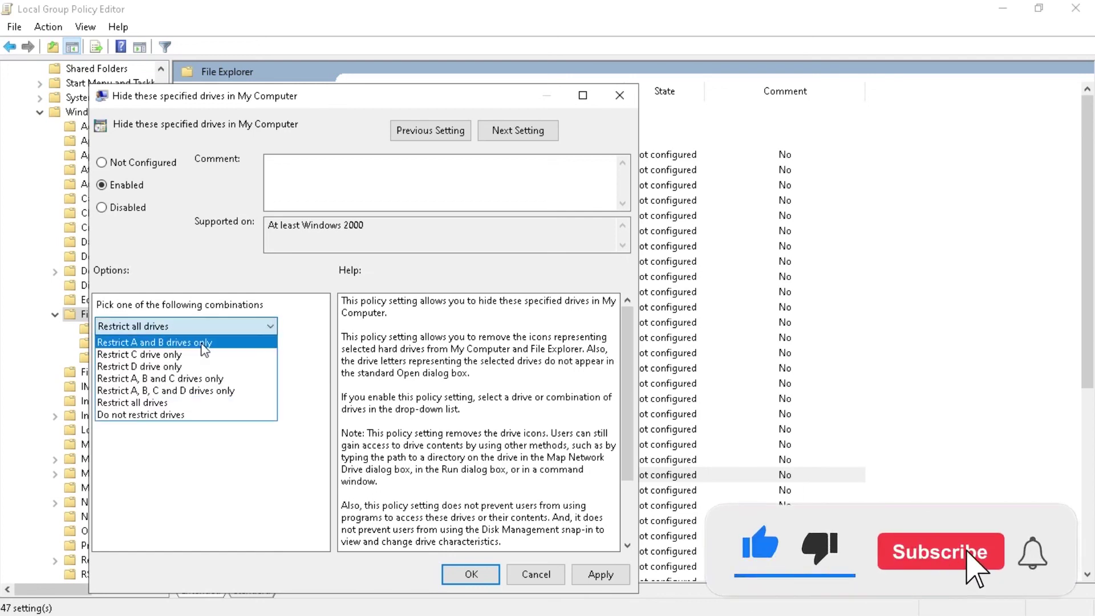
click(173, 370)
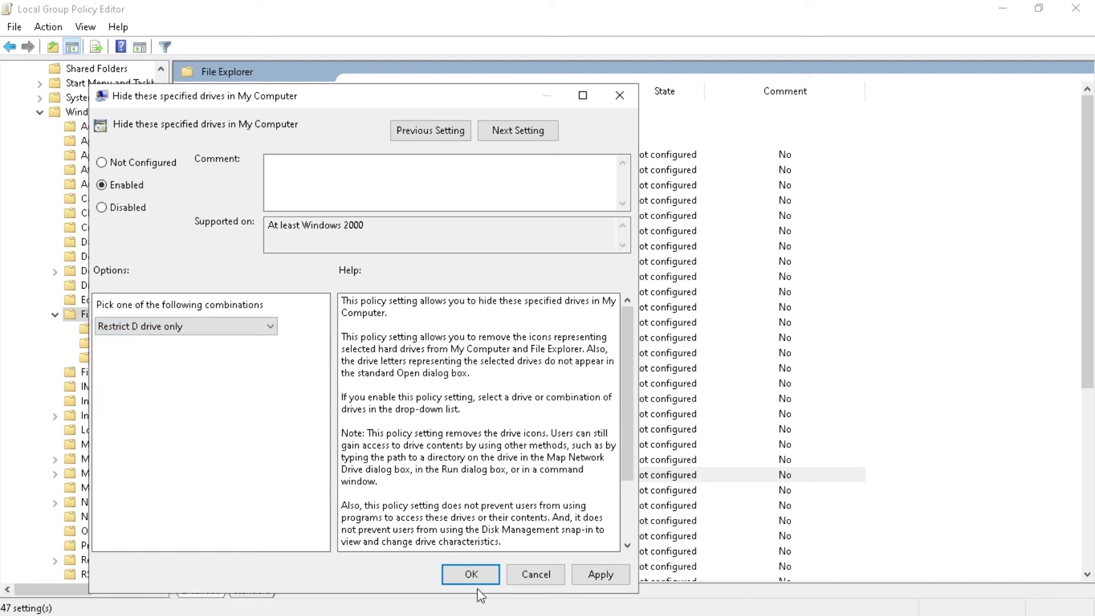
click(591, 576)
click(472, 579)
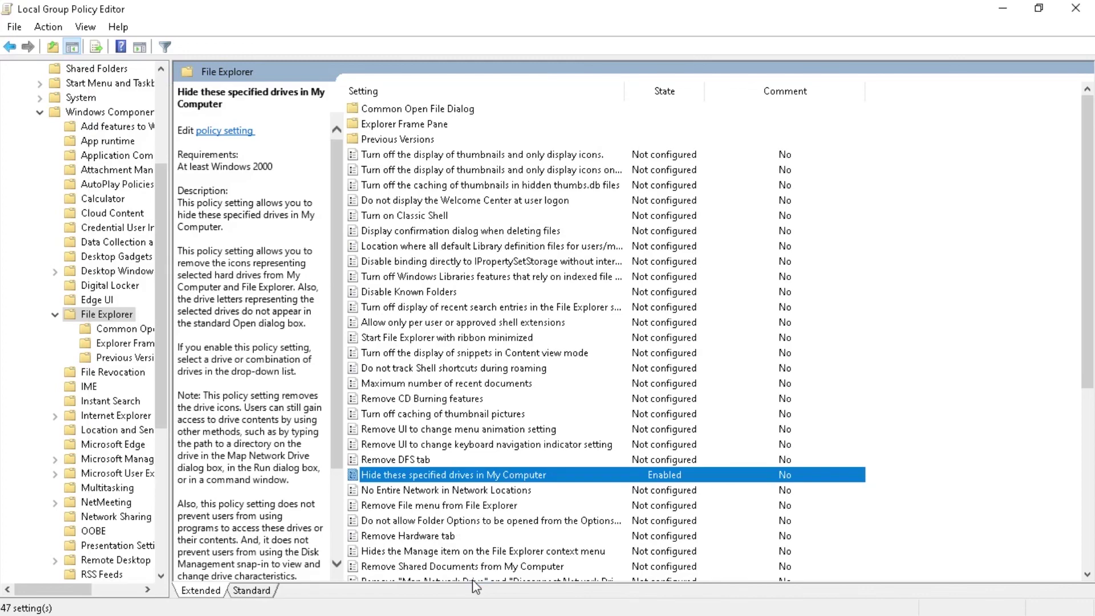
Minimize the policy editor, switch to File Explorer and refresh This PC to check which drives are listed
click(1003, 8)
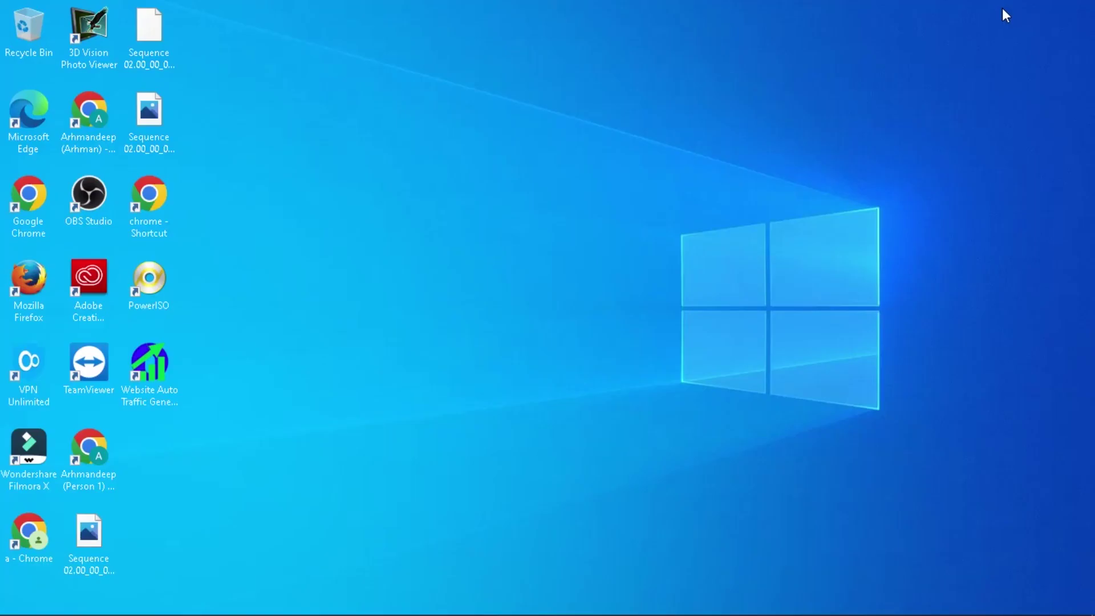
click(162, 606)
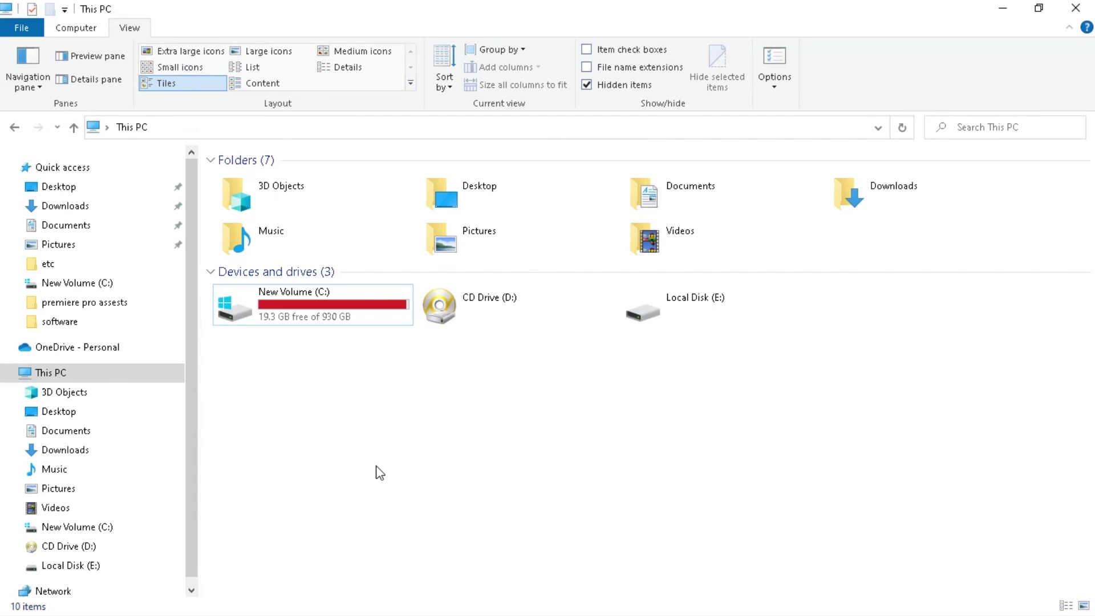
right_click(451, 436)
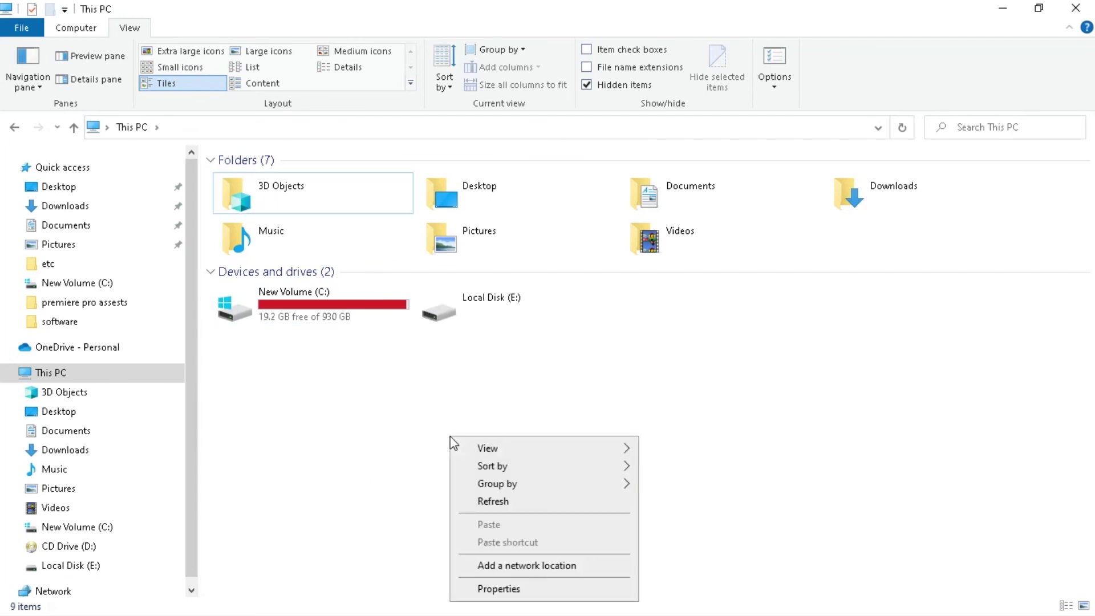
click(485, 501)
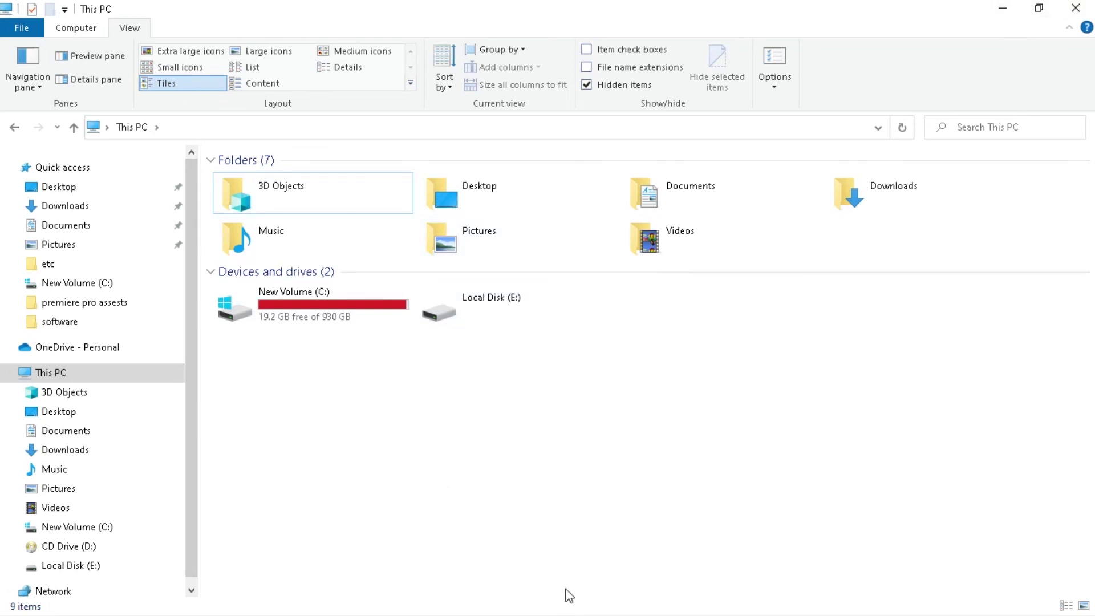
Return the "Hide these specified drives in My Computer" policy to Not Configured, then select all the drives listed in This PC
key(super)
click(420, 605)
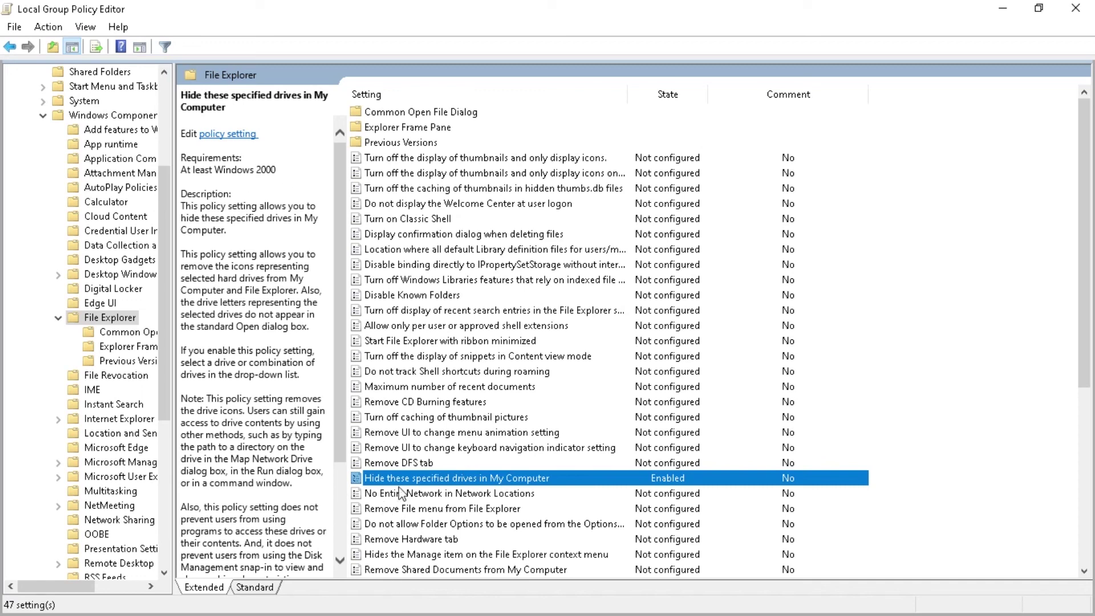
double_click(412, 479)
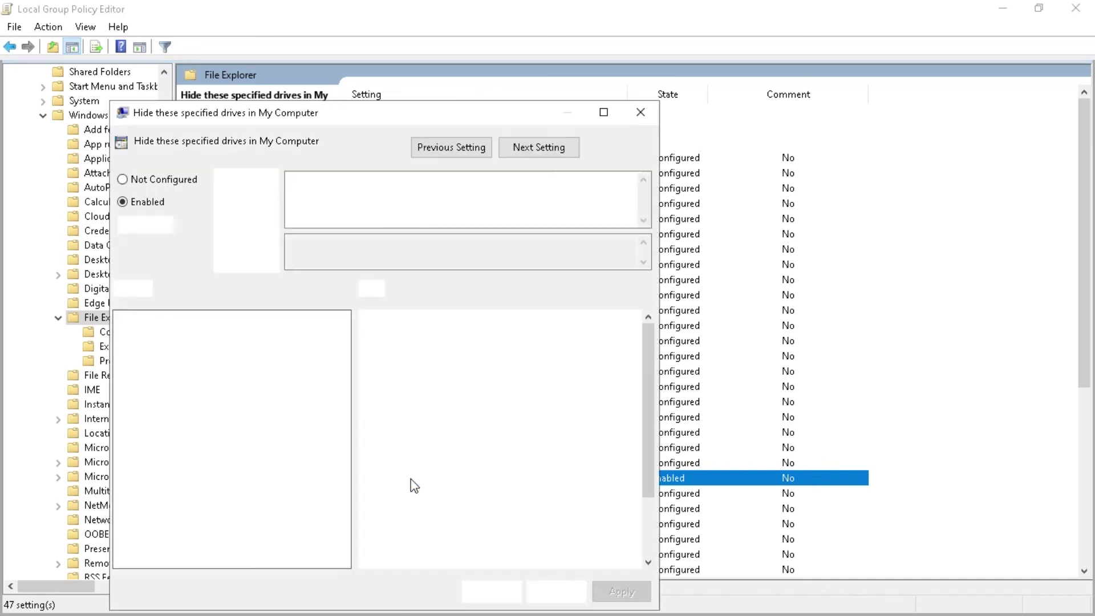
click(151, 188)
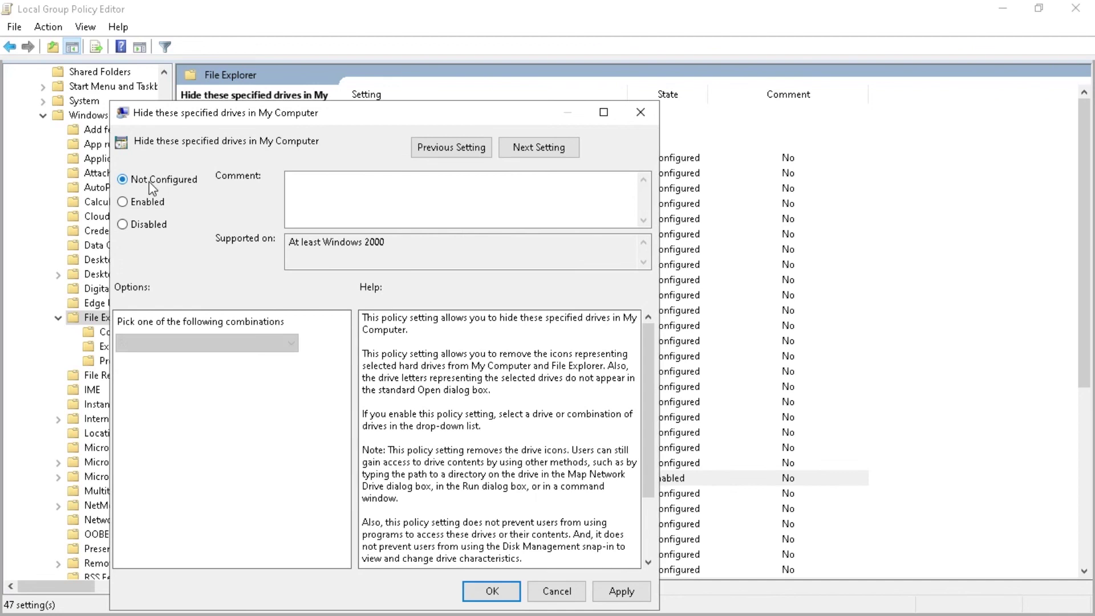
click(619, 593)
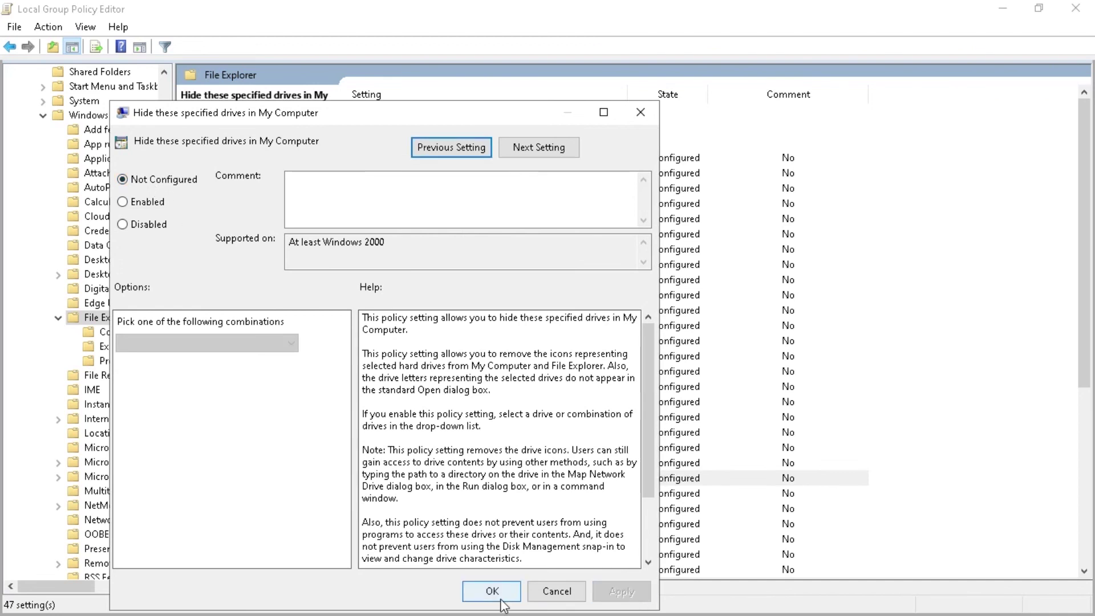
click(492, 591)
click(1002, 8)
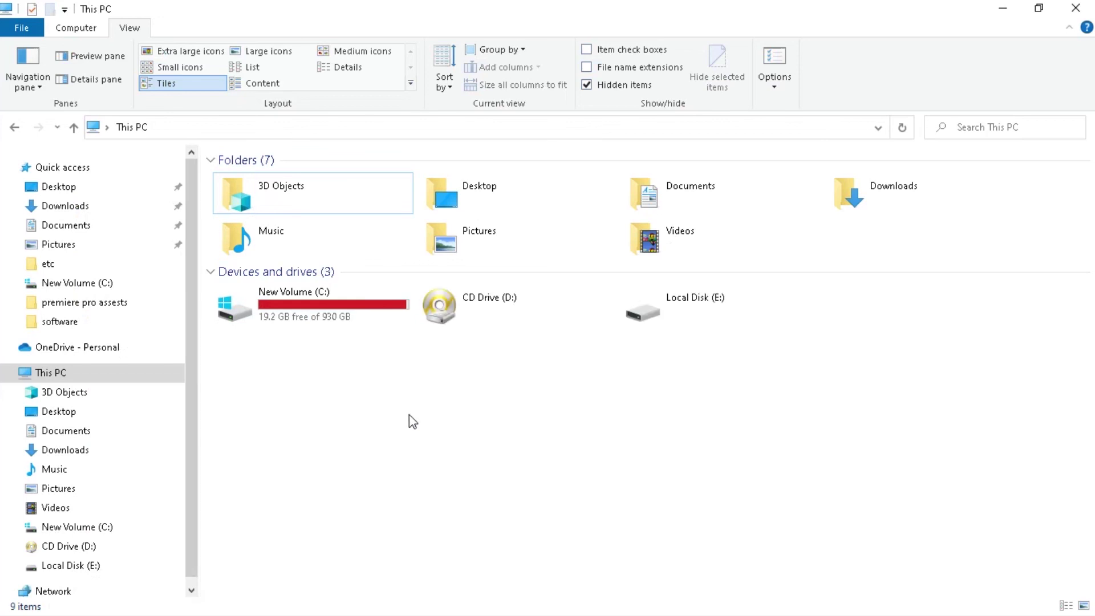
drag(788, 412, 215, 296)
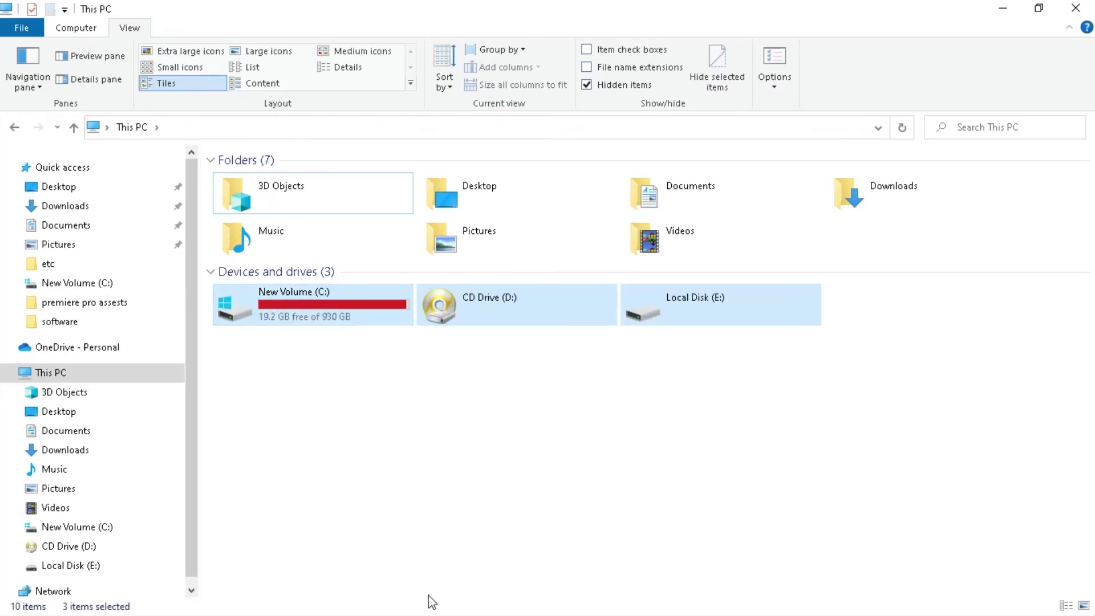